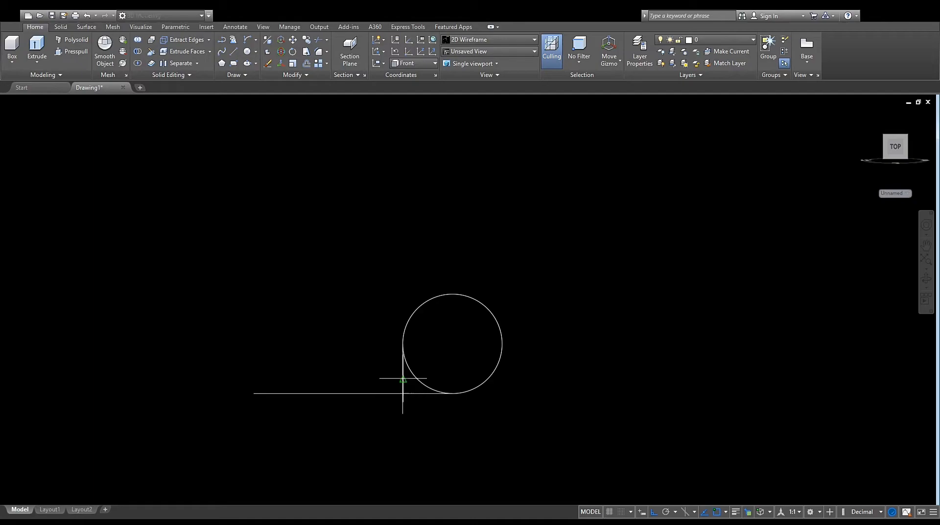
# Draw a vertical construction line at the circle's left edge and delete the stray line
pyautogui.moveTo(390, 276); pyautogui.dragTo(337, 219, button='middle')
pyautogui.click(350, 212)
pyautogui.click(571, 197)
pyautogui.click(316, 183)
pyautogui.press('Delete')
# Offset the vertical construction line to the right, halfway towards the circle's centre, and delete the original line
pyautogui.scroll(6, 370, 223)
pyautogui.moveTo(368, 222)
pyautogui.mouseDown(button='middle')
pyautogui.moveTo(354, 220)
pyautogui.moveTo(362, 209)
pyautogui.mouseUp(button='middle')
pyautogui.scroll(-2, 344, 233)
pyautogui.click(363, 209)
pyautogui.click(336, 177)
pyautogui.write('o')
pyautogui.press('Return')
pyautogui.press('Return')
pyautogui.click(665, 147)
pyautogui.press('Escape')
pyautogui.click(359, 174)
pyautogui.click(327, 146)
pyautogui.press('Delete')
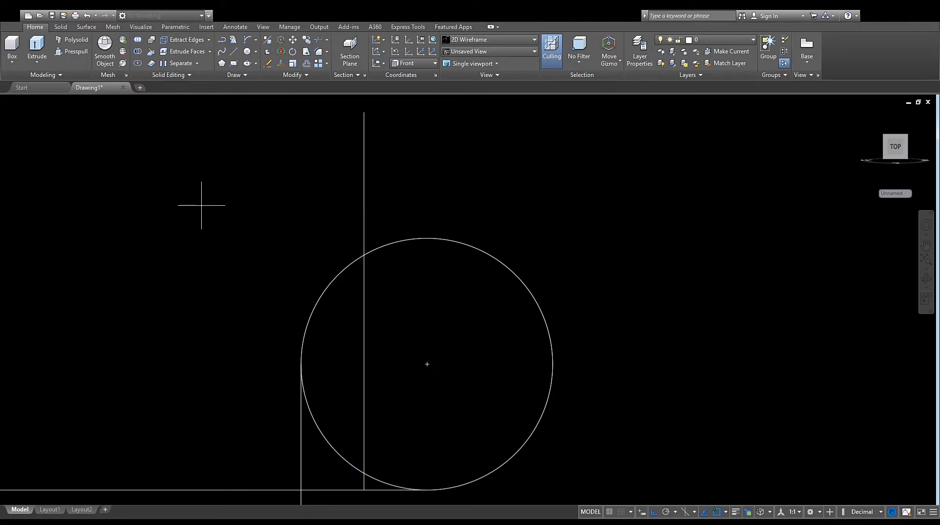
# Draw a large circle through the inner vertical line's upper end, tangent to the small circle
pyautogui.press('Return')
pyautogui.scroll(-2, 373, 232)
pyautogui.moveTo(361, 216); pyautogui.dragTo(347, 239, button='middle')
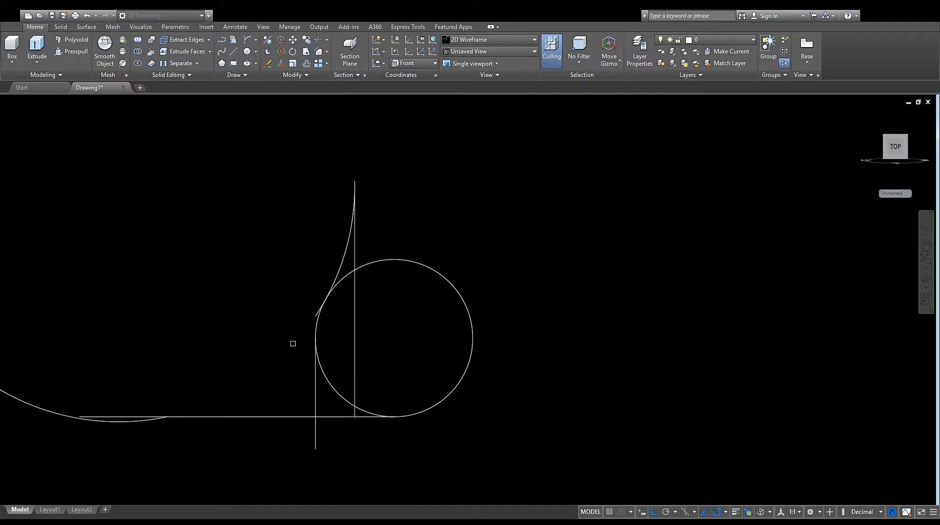
# Try to trim the large and small circles against the vertical lines and the baseline
pyautogui.scroll(7, 311, 319)
pyautogui.scroll(-5, 359, 352)
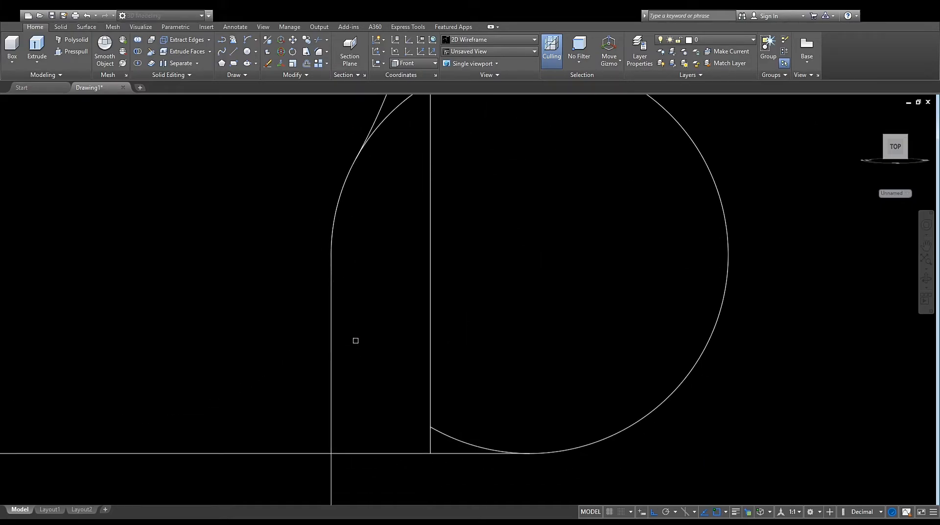
pyautogui.scroll(-4, 357, 336)
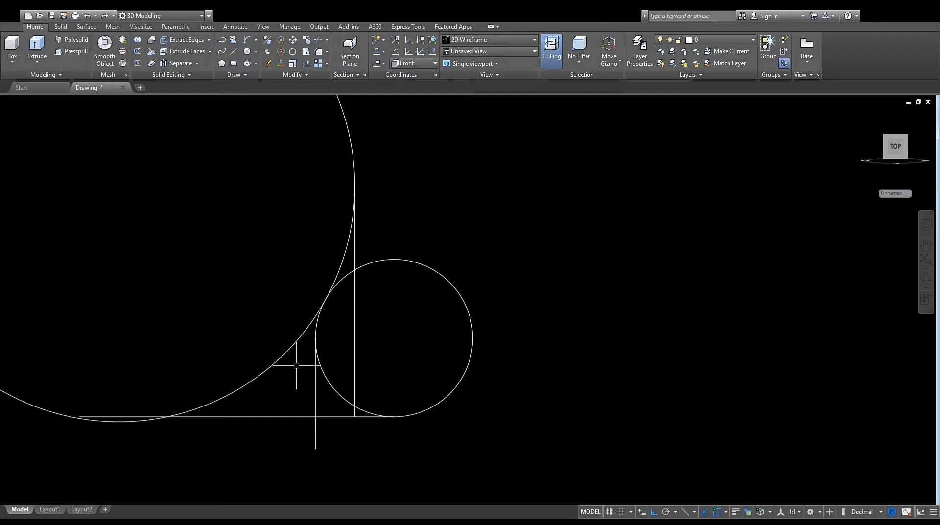
pyautogui.write('l')
pyautogui.press('Return')
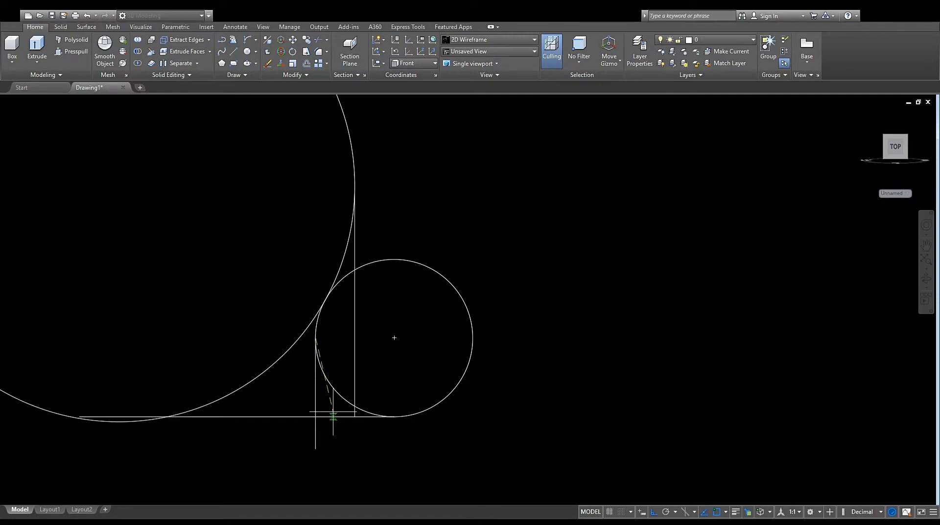
pyautogui.scroll(2, 333, 416)
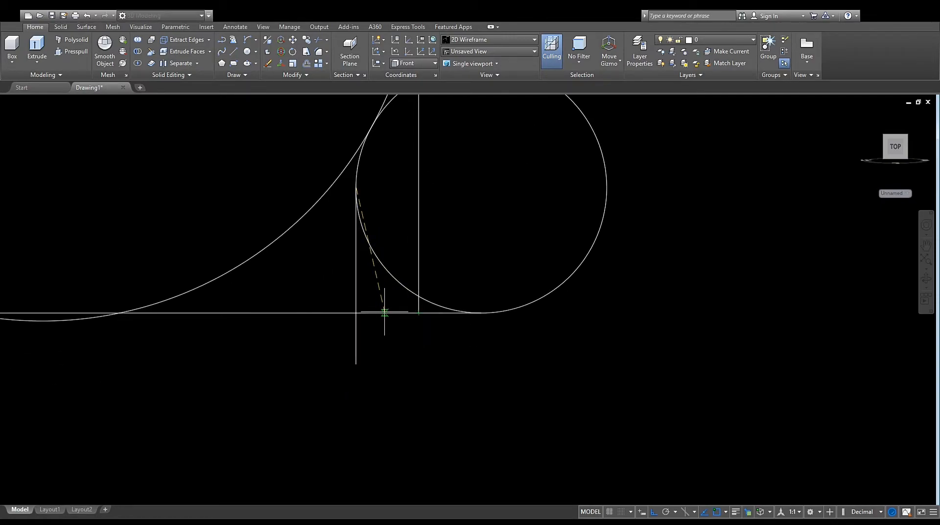
pyautogui.press('Escape')
# Draw an arc from the small circle's left quadrant to the baseline, midway between the two vertical lines
pyautogui.click(246, 41)
pyautogui.click(356, 188)
pyautogui.click(387, 312)
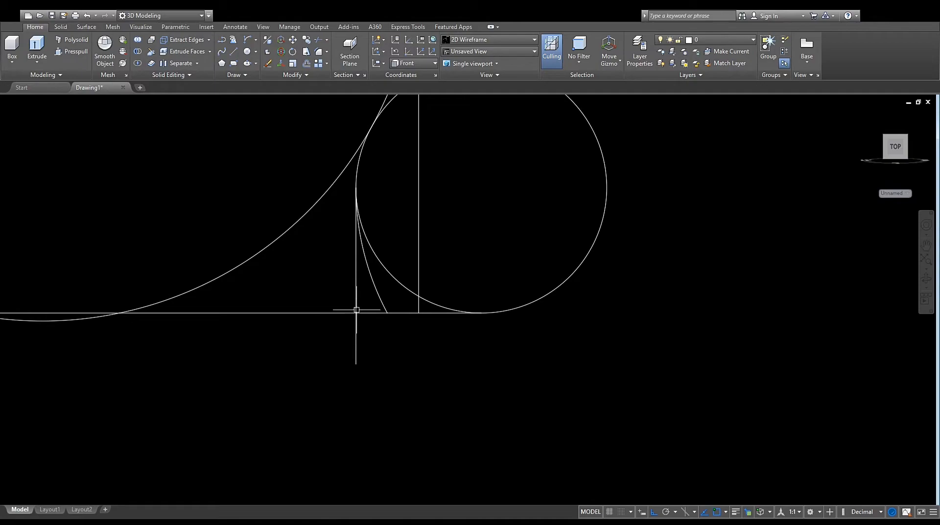
# Trim away the large circle's lower-right section and the small circle's lower-left section
pyautogui.moveTo(356, 321); pyautogui.dragTo(321, 313, button='middle')
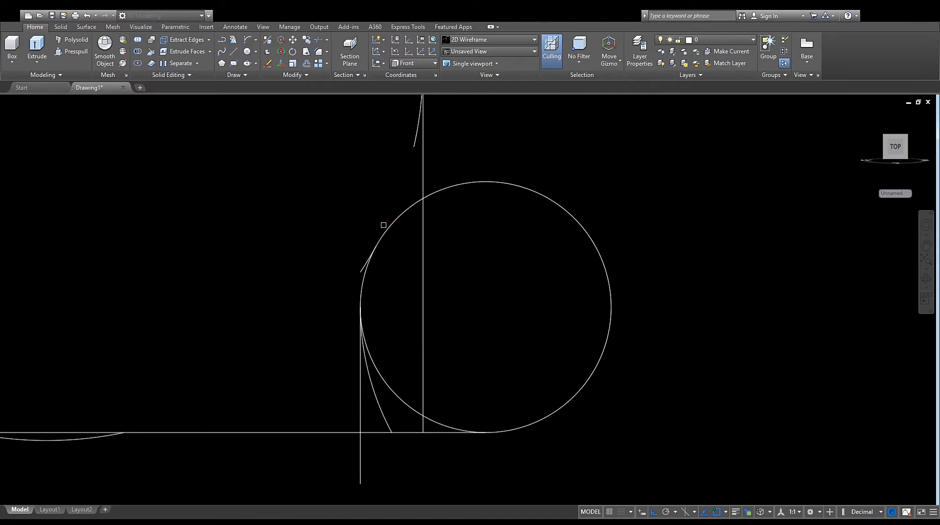
pyautogui.scroll(4, 362, 264)
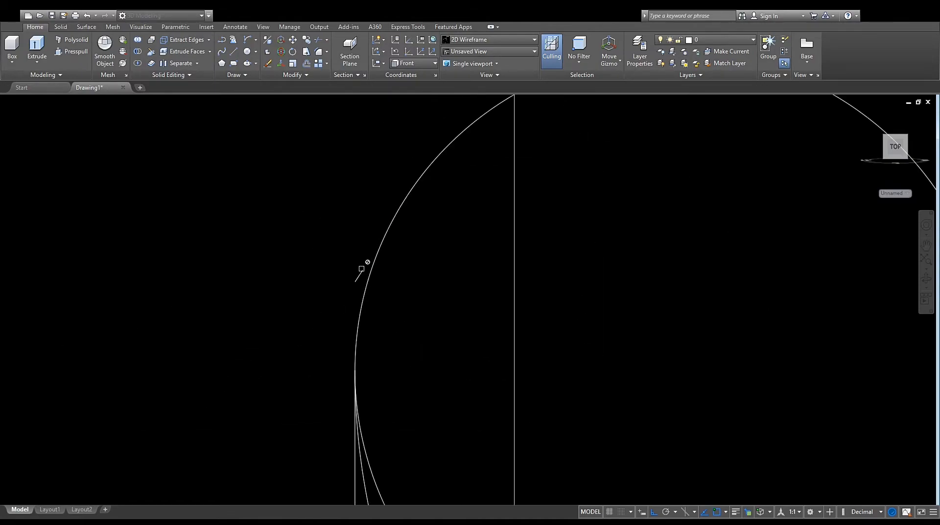
pyautogui.scroll(-4, 315, 245)
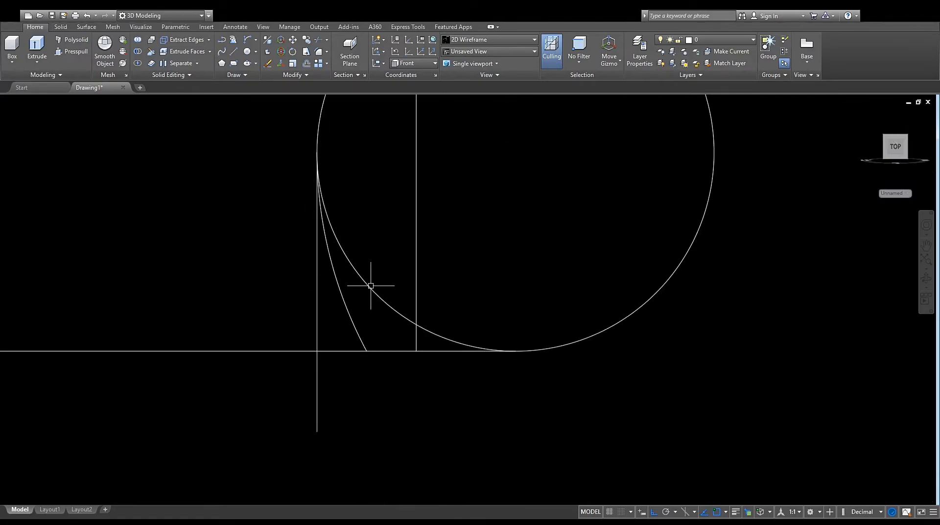
pyautogui.write('tr')
pyautogui.press('Return')
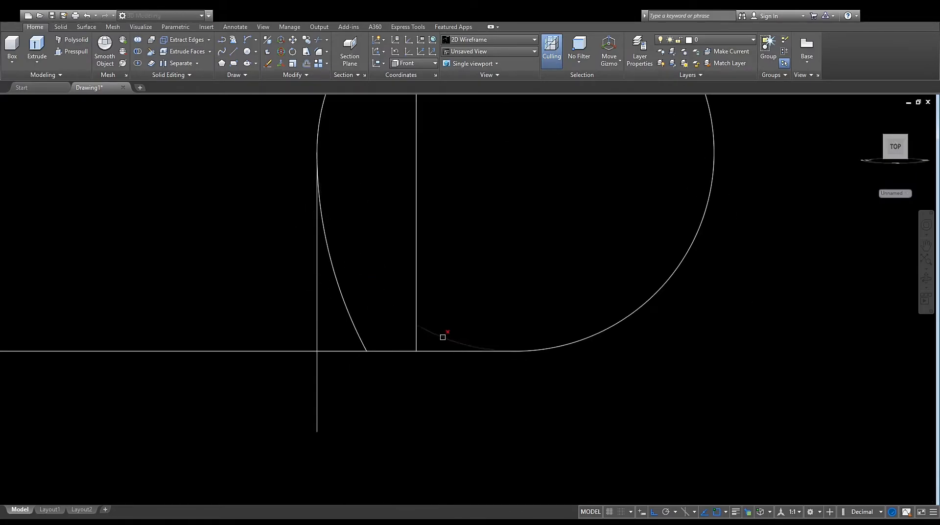
pyautogui.press('Escape')
pyautogui.scroll(-6, 556, 329)
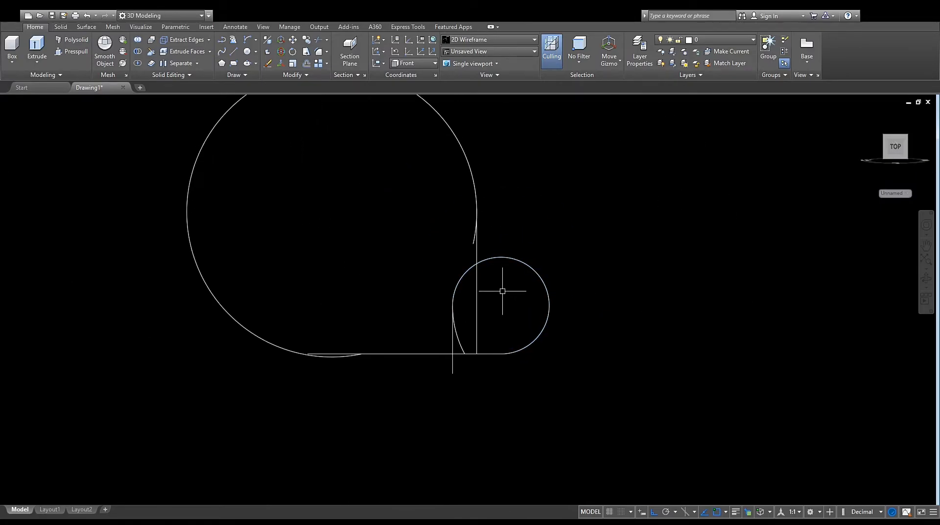
# Stretch the trimmed large arc's lower end down past the small circle's left side
pyautogui.scroll(4, 492, 256)
pyautogui.click(469, 221)
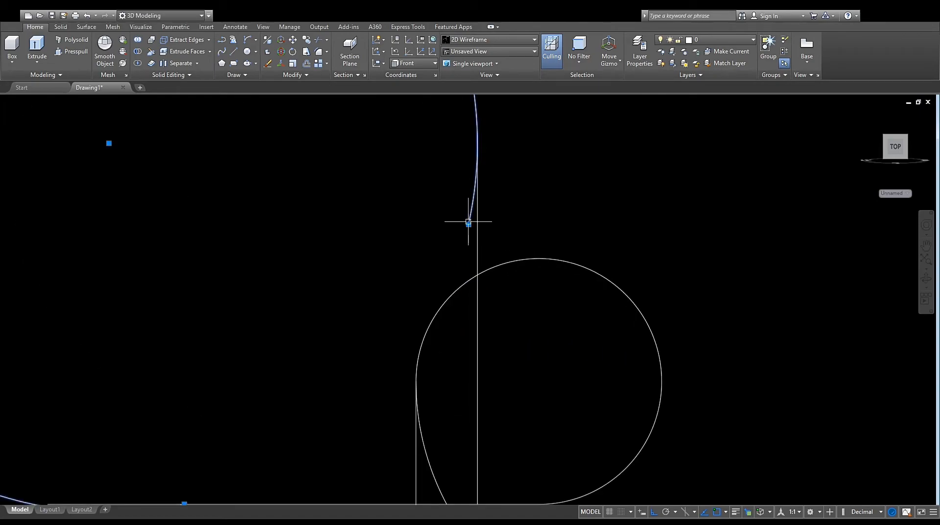
pyautogui.click(469, 224)
pyautogui.click(326, 367)
pyautogui.press('Escape')
pyautogui.moveTo(326, 366); pyautogui.dragTo(251, 271, button='middle')
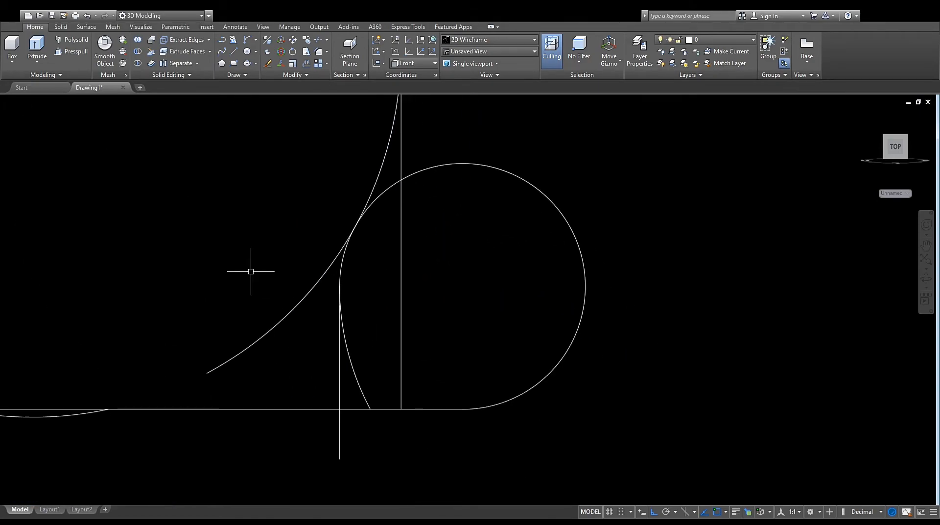
# Trim the large arc's overhanging end and the small circle's segment between the tangent point and the inner vertical line
pyautogui.press('space')
pyautogui.press('space')
pyautogui.click(300, 305)
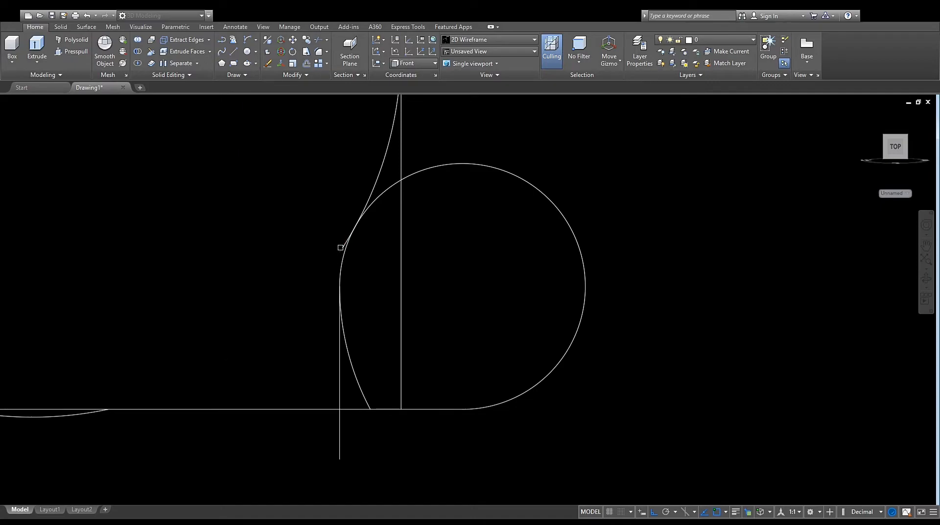
pyautogui.click(371, 205)
pyautogui.scroll(-4, 374, 285)
pyautogui.moveTo(381, 217); pyautogui.dragTo(384, 247, button='middle')
pyautogui.press('Escape')
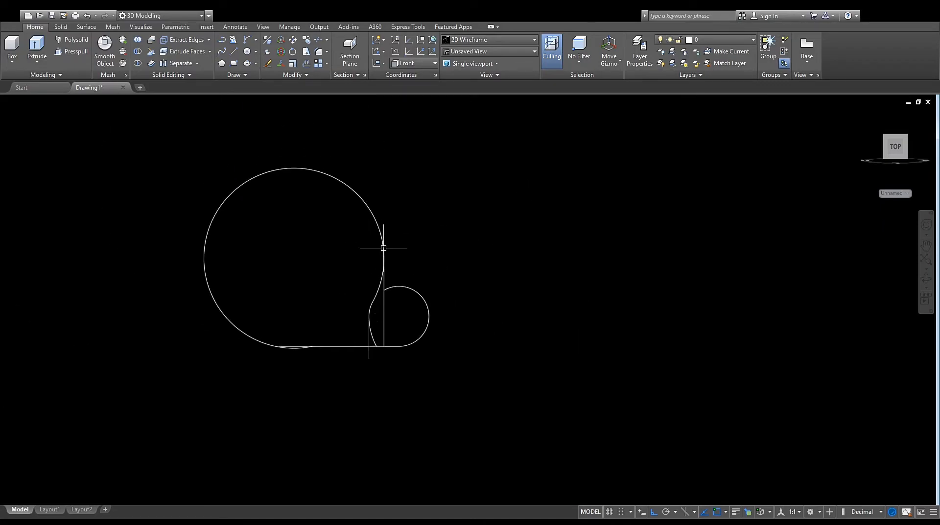
# Delete the leftover part of the large circle and the left vertical construction line
pyautogui.click(300, 172)
pyautogui.press('Delete')
pyautogui.scroll(3, 367, 287)
pyautogui.scroll(-1, 283, 233)
pyautogui.click(271, 264)
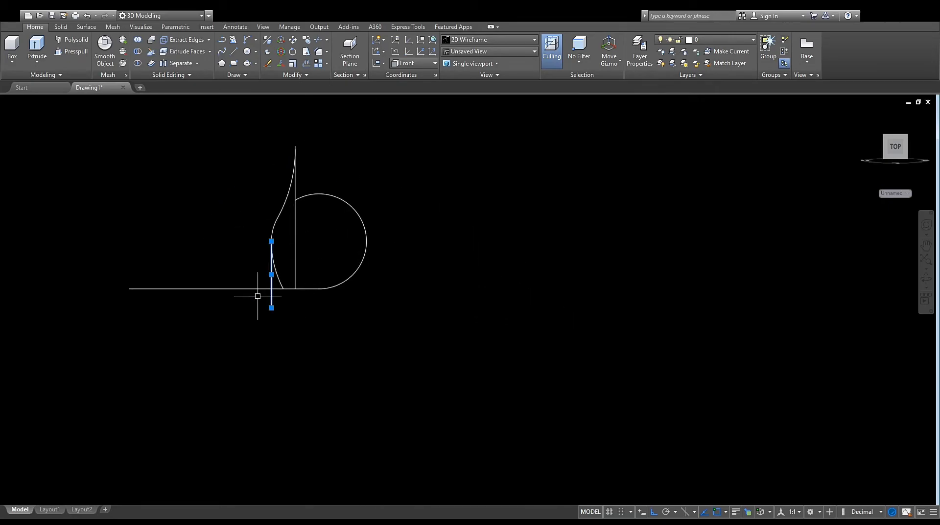
pyautogui.press('Delete')
# Draw a short horizontal line to the right from the top of the inner vertical line
pyautogui.moveTo(355, 182); pyautogui.dragTo(321, 246, button='middle')
pyautogui.scroll(2, 267, 216)
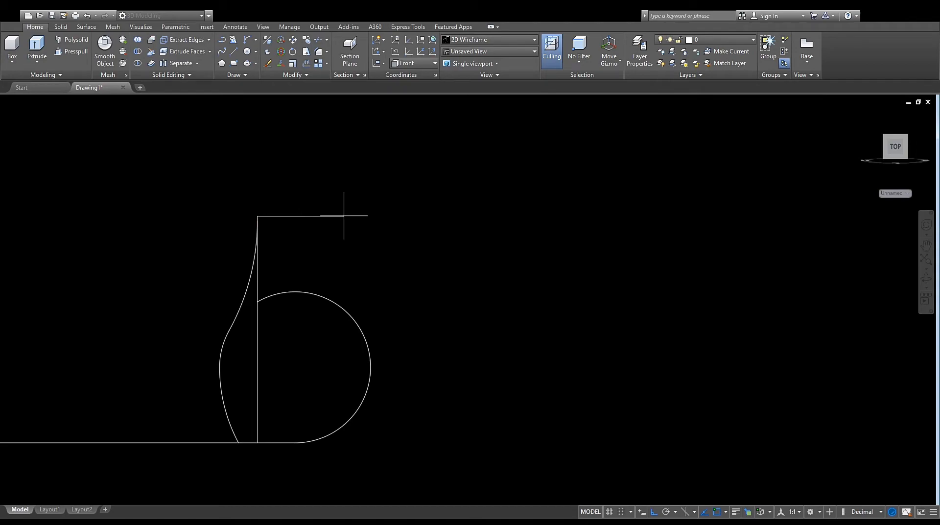
pyautogui.moveTo(336, 329); pyautogui.dragTo(346, 257, button='middle')
# Draw an outward-bulging arc from the top line's right end down to the baseline level beyond the small circle
pyautogui.click(265, 41)
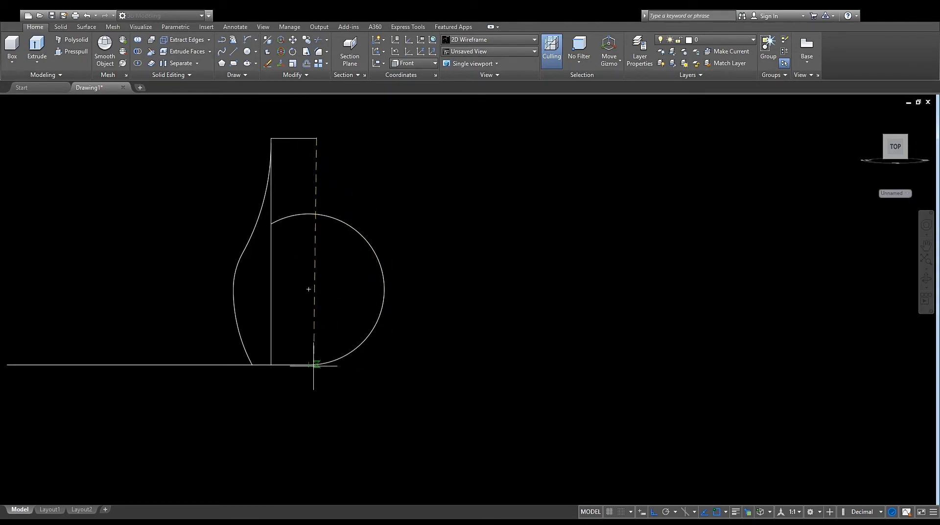
pyautogui.click(390, 364)
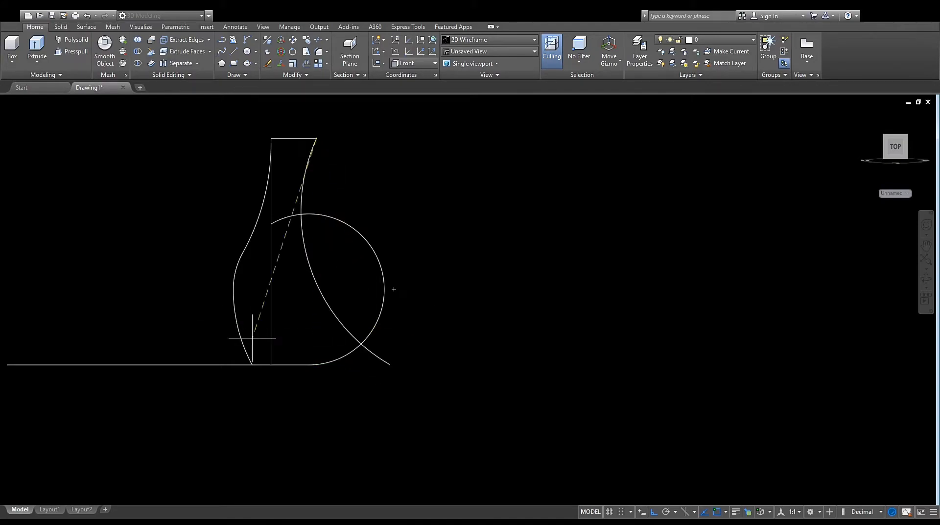
pyautogui.click(474, 268)
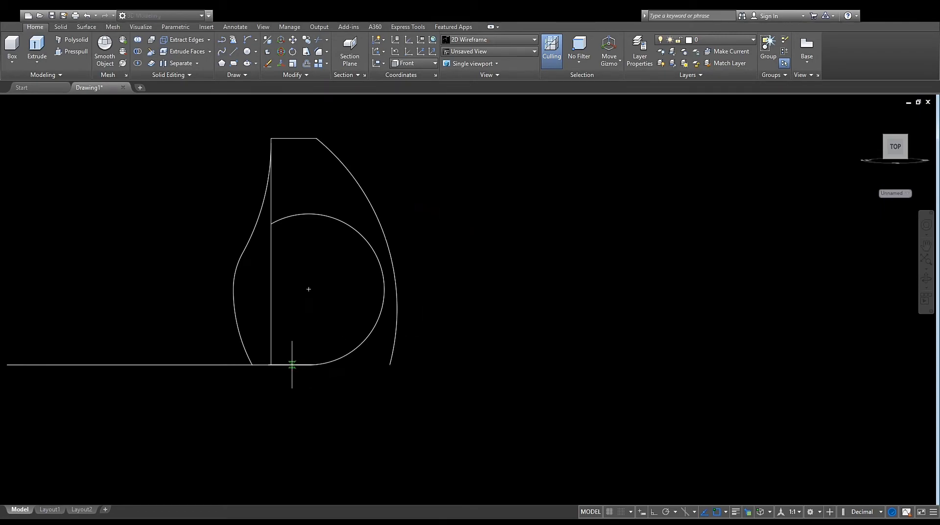
# Draw a base line between the lower ends of the left and right arcs, and delete the remaining small-circle arc
pyautogui.click(252, 364)
pyautogui.click(390, 364)
pyautogui.press('Escape')
pyautogui.click(370, 333)
pyautogui.press('Delete')
pyautogui.moveTo(275, 336); pyautogui.dragTo(297, 306, button='middle')
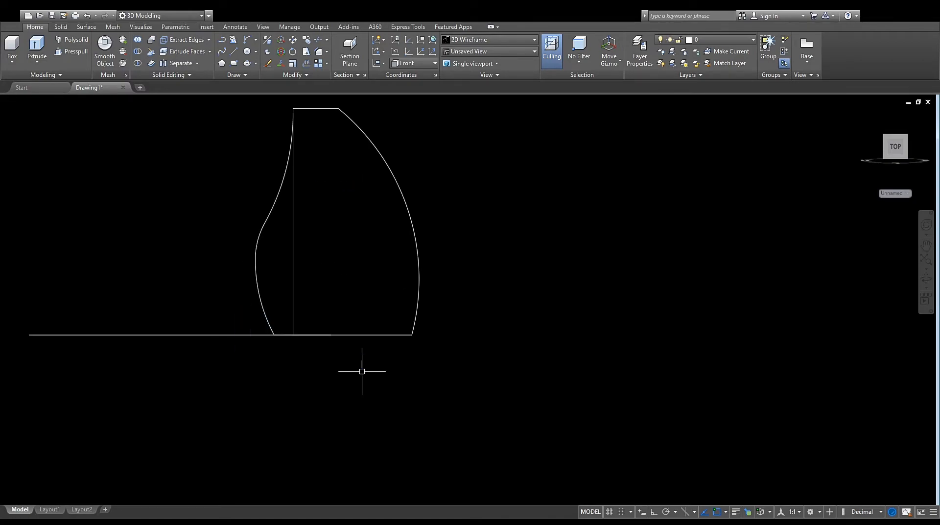
# Delete the old long baseline beneath the profile
pyautogui.click(326, 335)
pyautogui.click(378, 383)
pyautogui.press('Delete')
# Inspect the profile's arcs and how the segments meet at the top-left corner
pyautogui.click(293, 303)
pyautogui.press('Escape')
pyautogui.moveTo(283, 290); pyautogui.dragTo(296, 333, button='middle')
pyautogui.click(269, 310)
pyautogui.click(271, 282)
pyautogui.click(280, 261)
pyautogui.click(331, 150)
pyautogui.scroll(8, 328, 142)
pyautogui.moveTo(269, 158); pyautogui.dragTo(326, 321, button='middle')
pyautogui.press('Escape')
pyautogui.scroll(5, 262, 231)
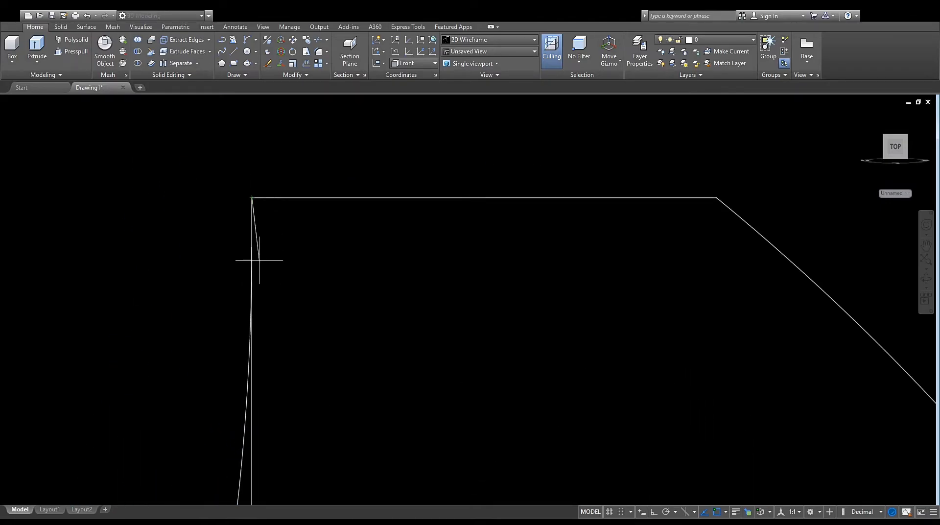
# Join the profile's outline lines and arcs into one polyline
pyautogui.scroll(-6, 254, 246)
pyautogui.moveTo(250, 256); pyautogui.dragTo(404, 426)
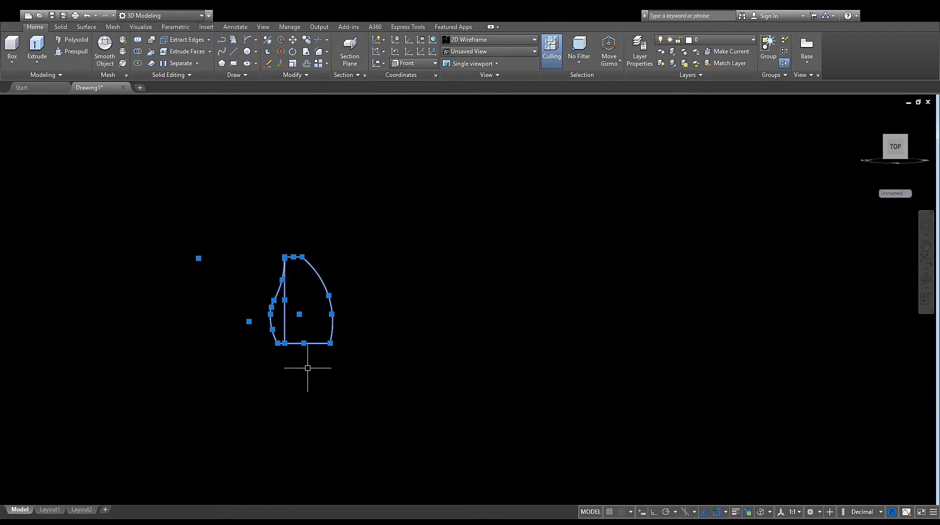
pyautogui.press('Escape')
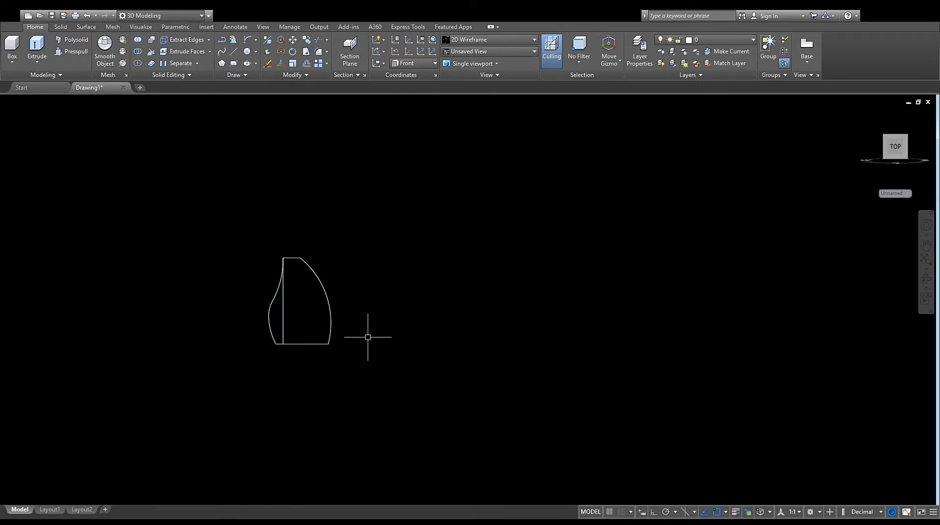
# Copy the whole profile to the right of the original with ortho mode on
pyautogui.scroll(-3, 320, 308)
pyautogui.keyDown('shift'); pyautogui.moveTo(336, 306); pyautogui.dragTo(312, 350, button='middle'); pyautogui.keyUp('shift')
pyautogui.scroll(4, 313, 338)
pyautogui.scroll(-2, 312, 337)
pyautogui.moveTo(347, 372); pyautogui.dragTo(191, 215)
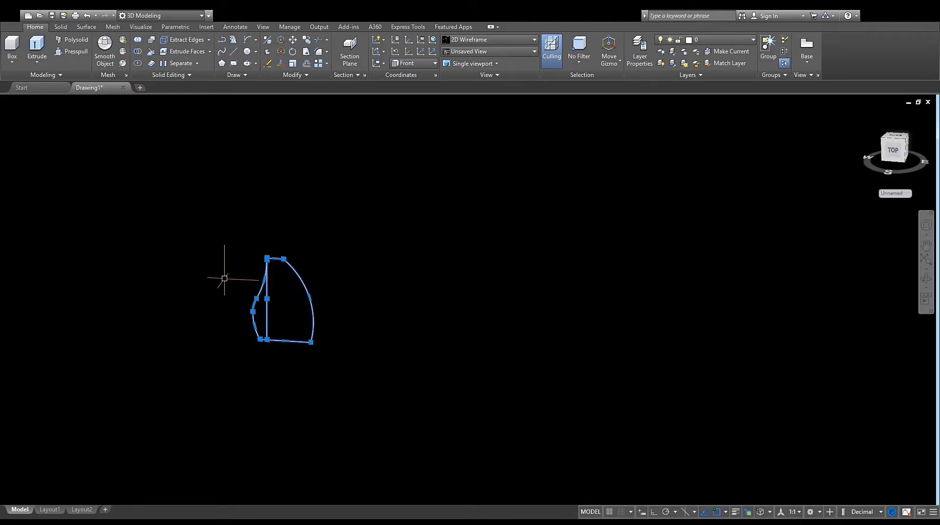
pyautogui.write('co')
pyautogui.press('Return')
pyautogui.click(191, 351)
pyautogui.press('F8')
pyautogui.click(400, 390)
pyautogui.press('Escape')
# Extrude the copied profile into a solid
pyautogui.moveTo(456, 343); pyautogui.dragTo(333, 306, button='middle')
pyautogui.click(405, 267)
pyautogui.click(37, 48)
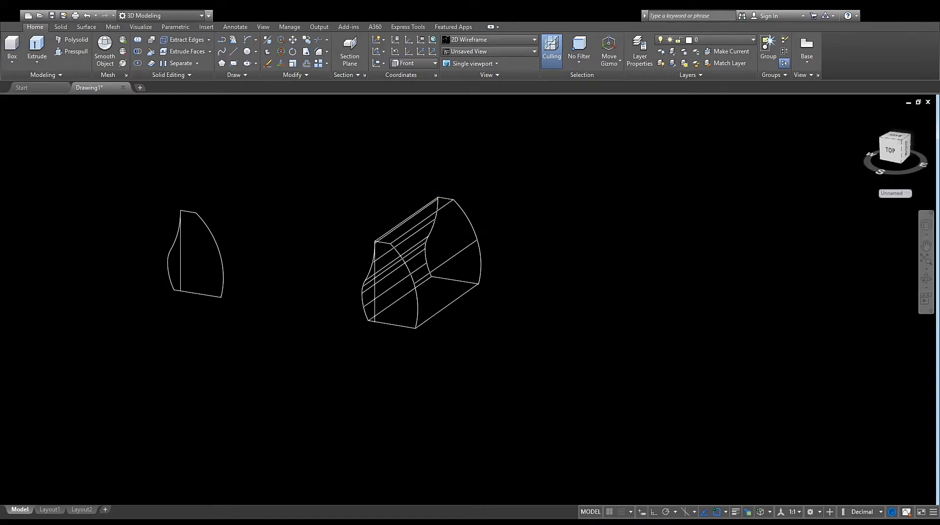
pyautogui.press('Return')
# Orient the extruded solid with its base in view and reset the coordinate system to World
pyautogui.keyDown('shift'); pyautogui.moveTo(405, 314); pyautogui.dragTo(463, 357, button='middle'); pyautogui.keyUp('shift')
pyautogui.scroll(3, 400, 268)
pyautogui.scroll(-1, 414, 305)
pyautogui.keyDown('shift'); pyautogui.moveTo(414, 338); pyautogui.dragTo(363, 311, button='middle'); pyautogui.keyUp('shift')
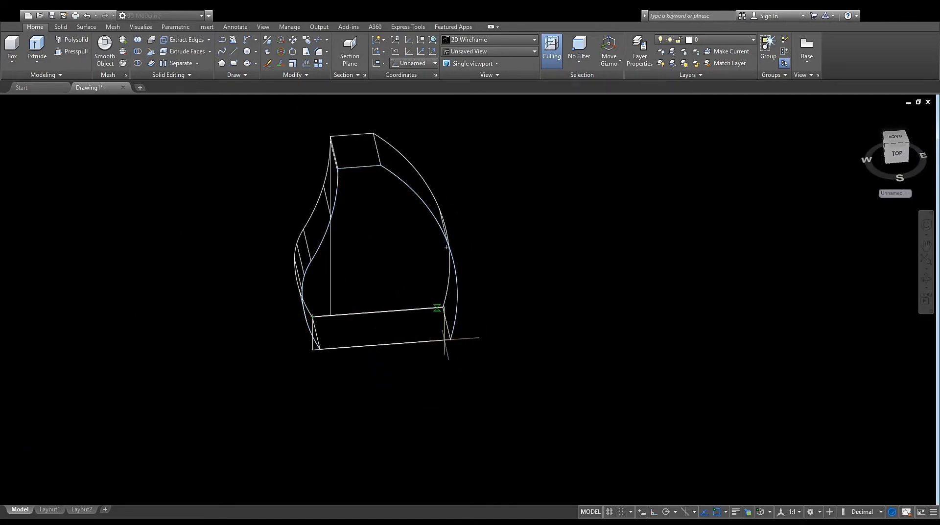
pyautogui.click(432, 40)
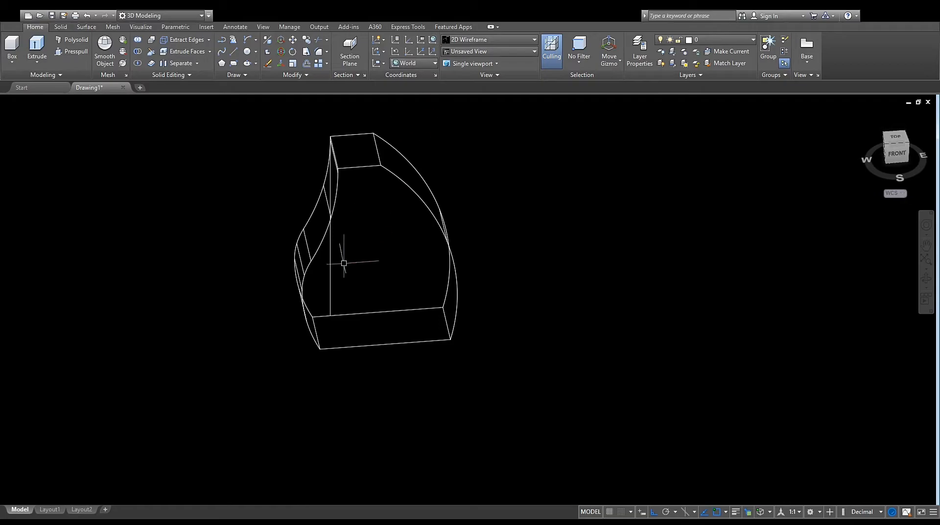
# Trace the rectangular base face of the solid with lines through its corners
pyautogui.write('l')
pyautogui.press('Return')
pyautogui.click(313, 316)
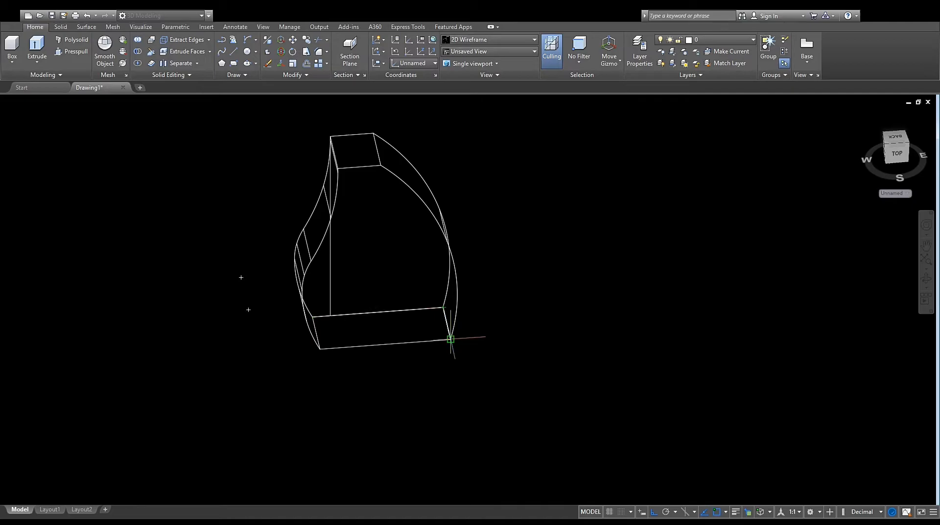
pyautogui.press('Escape')
# Copy the traced base outline to an empty area right of the solid
pyautogui.click(284, 304)
pyautogui.click(531, 384)
pyautogui.write('co')
pyautogui.click(357, 418)
pyautogui.click(628, 398)
# Try to join the copied base lines into a single closed outline
pyautogui.click(647, 331)
pyautogui.click(636, 317)
pyautogui.click(670, 352)
pyautogui.click(579, 284)
pyautogui.click(737, 326)
pyautogui.click(673, 263)
pyautogui.write('j')
pyautogui.click(658, 298)
pyautogui.click(643, 336)
# Try to offset the copied base outline inward by 1
pyautogui.moveTo(653, 346); pyautogui.dragTo(421, 355, button='middle')
pyautogui.write('o 1')
pyautogui.click(419, 312)
pyautogui.click(406, 335)
pyautogui.press('Escape')
pyautogui.click(469, 358)
pyautogui.press('Escape')
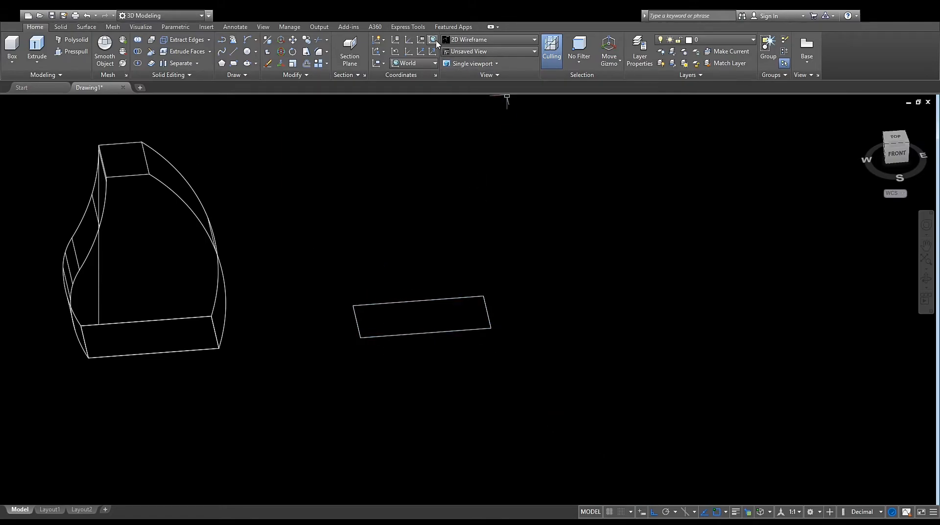
# In the top view, draw a rectangle over the copied base outline's opposite corners and delete the old lines
pyautogui.click(896, 137)
pyautogui.scroll(4, 649, 314)
pyautogui.moveTo(649, 315); pyautogui.dragTo(479, 304, button='middle')
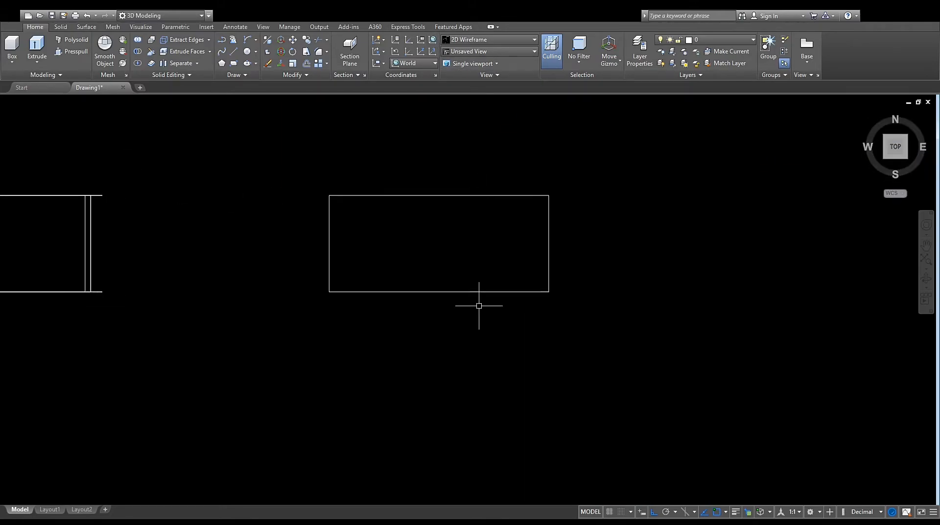
pyautogui.write('rec')
pyautogui.click(329, 196)
pyautogui.click(548, 291)
pyautogui.click(548, 290)
pyautogui.press('Delete')
# Offset the new base rectangle inward to form a smaller concentric rectangle
pyautogui.click(581, 317)
pyautogui.click(471, 222)
pyautogui.write('ext')
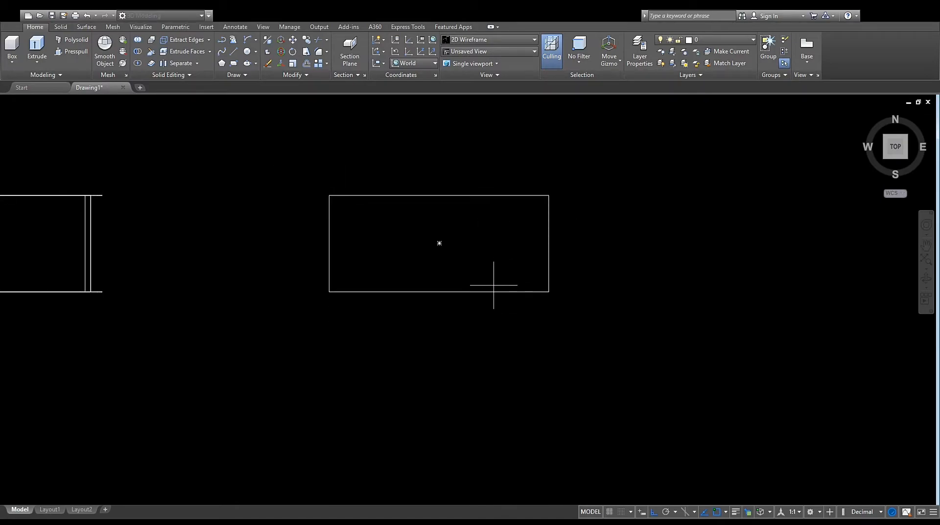
pyautogui.click(494, 290)
pyautogui.click(477, 246)
pyautogui.press('Escape')
# Draw a short vertical line upward from the centre of the inner offset rectangle
pyautogui.scroll(-4, 482, 257)
pyautogui.keyDown('shift'); pyautogui.moveTo(491, 283); pyautogui.dragTo(501, 244, button='middle'); pyautogui.keyUp('shift')
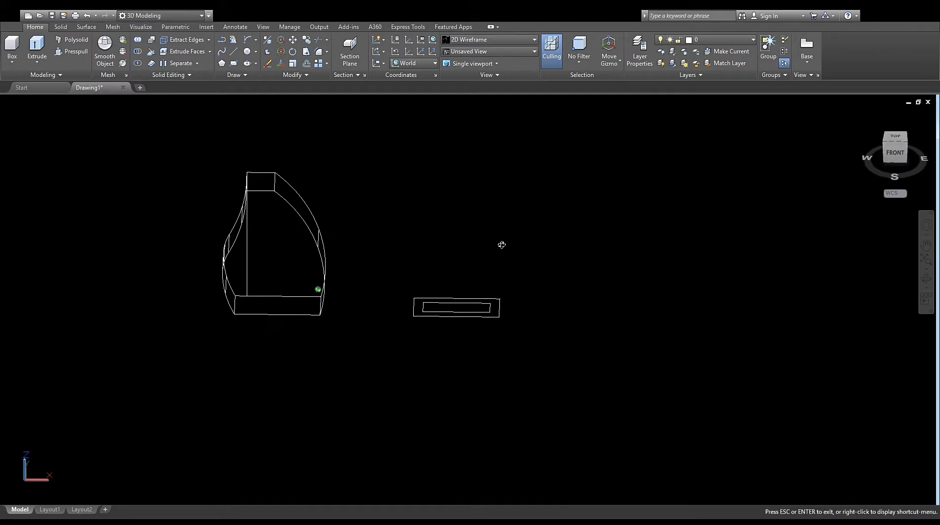
pyautogui.scroll(4, 424, 314)
pyautogui.hotkey('ctrl', 'shift', 'e')
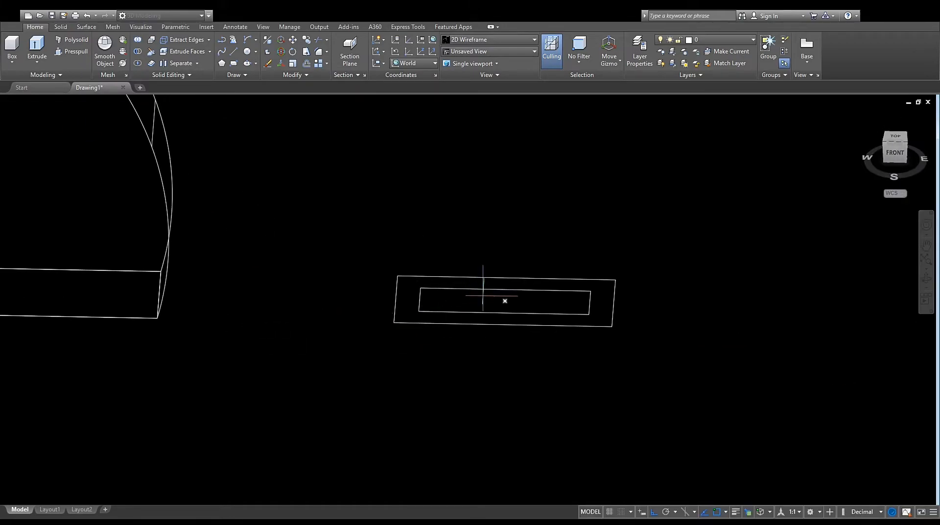
pyautogui.click(505, 301)
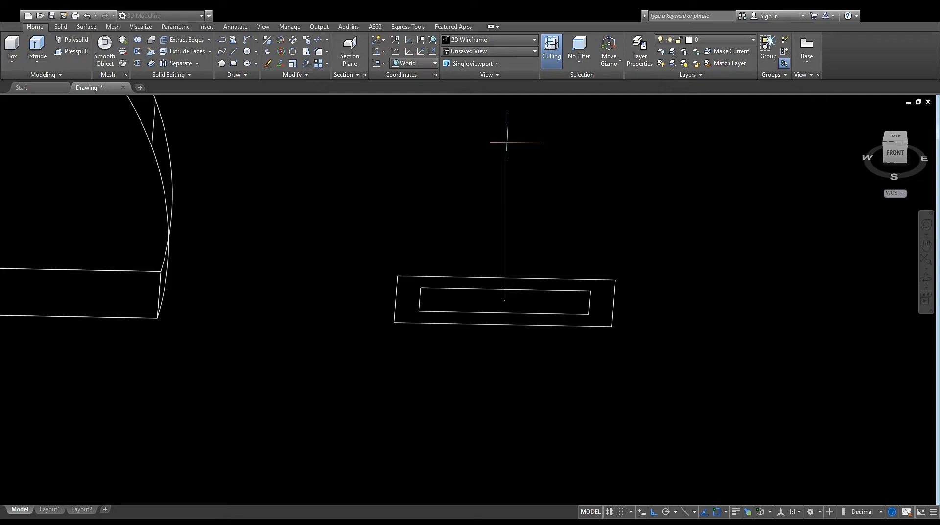
pyautogui.press('Escape')
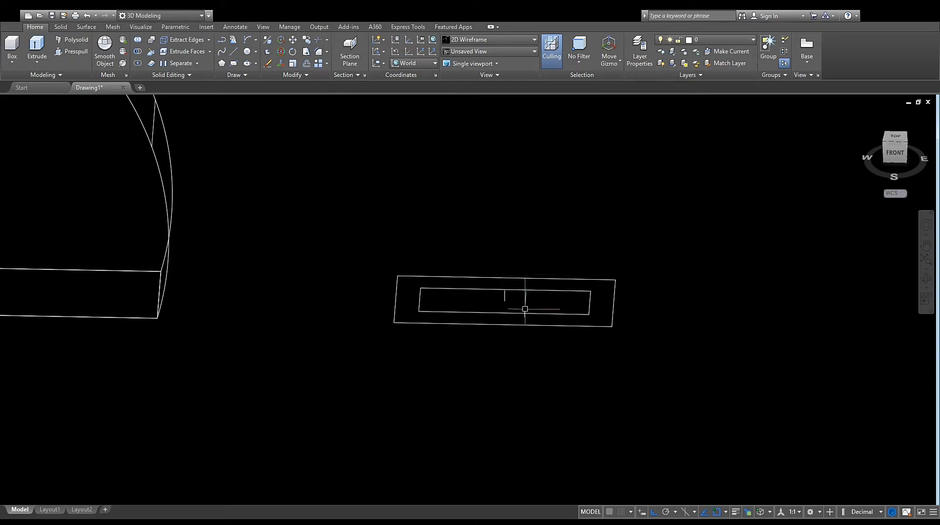
# Loft the inner rectangle to a point at the upper end of the short vertical line
pyautogui.click(52, 108)
pyautogui.click(421, 298)
pyautogui.click(262, 506)
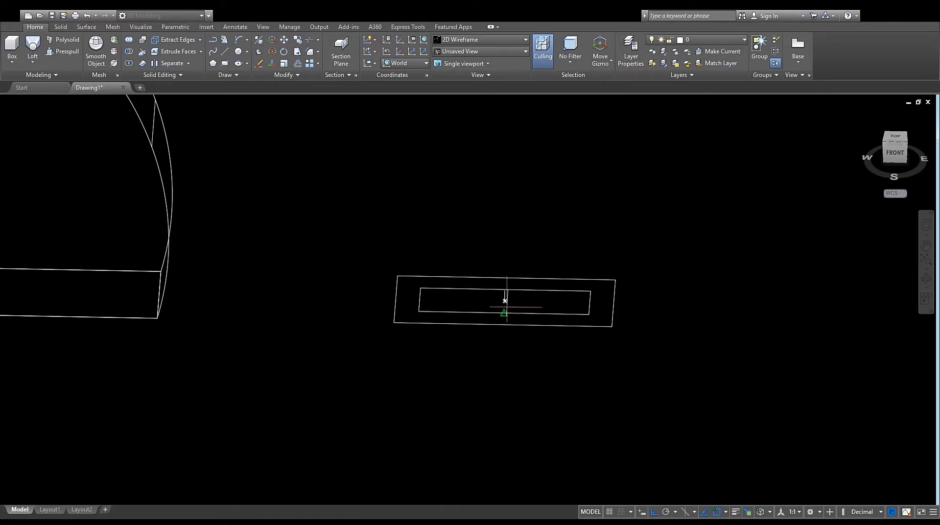
pyautogui.scroll(2, 505, 297)
pyautogui.click(505, 288)
pyautogui.press('Return')
pyautogui.press('Return')
# Copy the lofted shape from the base rectangle into the matching position on the bottle's base
pyautogui.scroll(-2, 480, 321)
pyautogui.press('Escape')
pyautogui.scroll(-4, 481, 324)
pyautogui.scroll(6, 472, 325)
pyautogui.click(455, 319)
pyautogui.press('Escape')
pyautogui.click(697, 341)
pyautogui.scroll(-4, 250, 352)
pyautogui.moveTo(298, 349); pyautogui.dragTo(783, 323, button='middle')
pyautogui.click(625, 316)
pyautogui.press('Escape')
pyautogui.scroll(-2, 576, 324)
pyautogui.keyDown('shift'); pyautogui.moveTo(539, 368); pyautogui.dragTo(571, 328, button='middle'); pyautogui.keyUp('shift')
pyautogui.scroll(2, 558, 260)
pyautogui.keyDown('shift'); pyautogui.moveTo(557, 260); pyautogui.dragTo(409, 323, button='middle'); pyautogui.keyUp('shift')
pyautogui.keyDown('shift'); pyautogui.moveTo(375, 295); pyautogui.dragTo(435, 326, button='middle'); pyautogui.keyUp('shift')
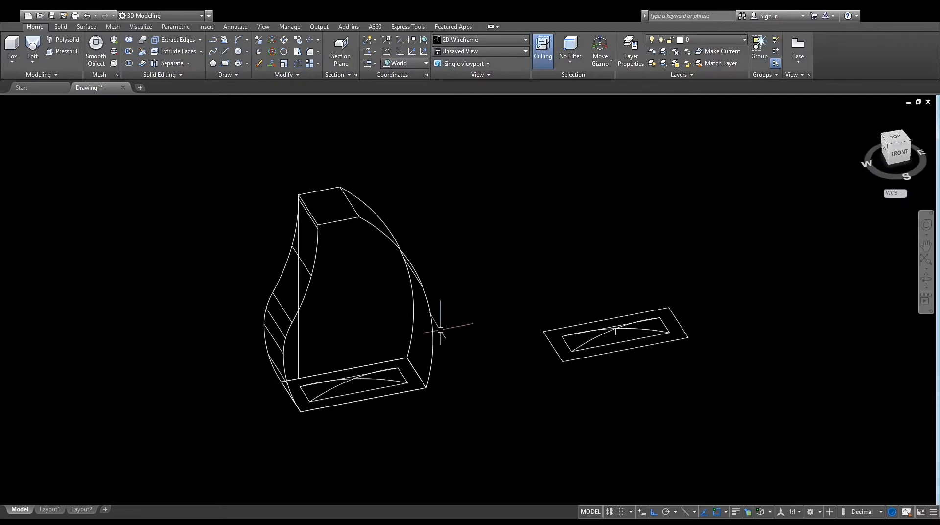
# Draw a line across the bottle's top face between the midpoints of its front and back edges
pyautogui.scroll(2, 336, 236)
pyautogui.keyDown('shift'); pyautogui.moveTo(336, 236); pyautogui.dragTo(338, 271, button='middle'); pyautogui.keyUp('shift')
pyautogui.write('l')
pyautogui.press('Return')
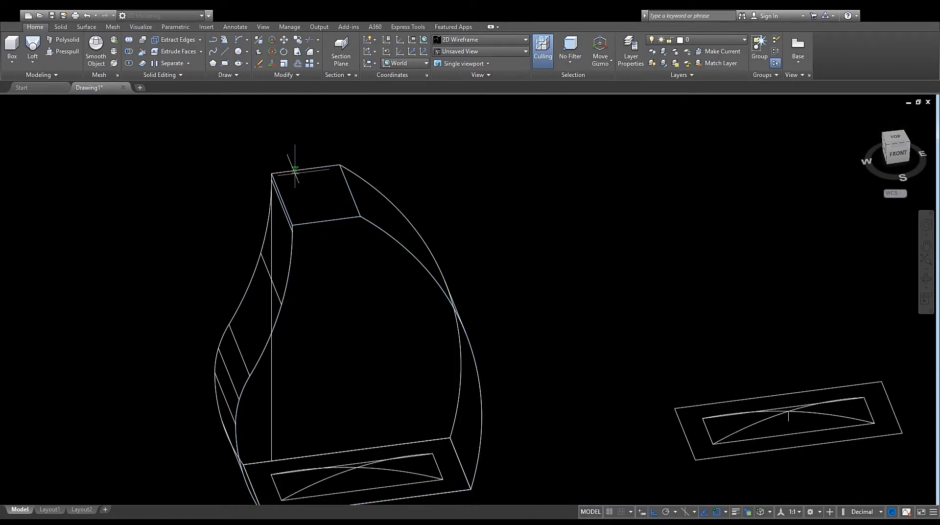
pyautogui.click(306, 169)
pyautogui.click(326, 223)
pyautogui.press('Return')
# Draw a circle on the bottle's top face, centred on the midpoint of the centre line and kept inside the face's edges
pyautogui.write('c')
pyautogui.press('Return')
pyautogui.click(316, 194)
pyautogui.scroll(5, 325, 214)
pyautogui.click(314, 201)
pyautogui.scroll(-5, 420, 203)
# Extrude the top circle upward into a short cylindrical neck
pyautogui.click(372, 251)
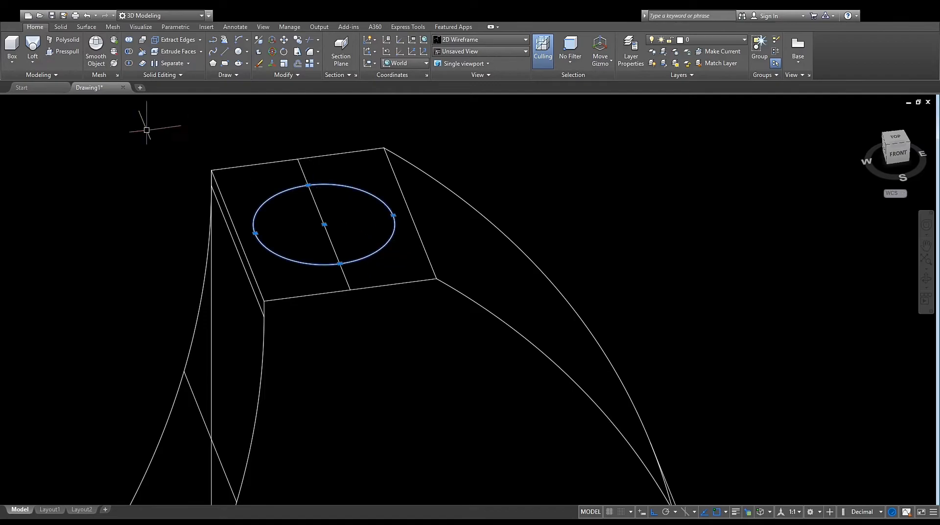
pyautogui.click(33, 62)
pyautogui.click(36, 80)
pyautogui.scroll(-3, 508, 126)
pyautogui.moveTo(508, 126); pyautogui.dragTo(421, 271, button='middle')
pyautogui.scroll(2, 422, 273)
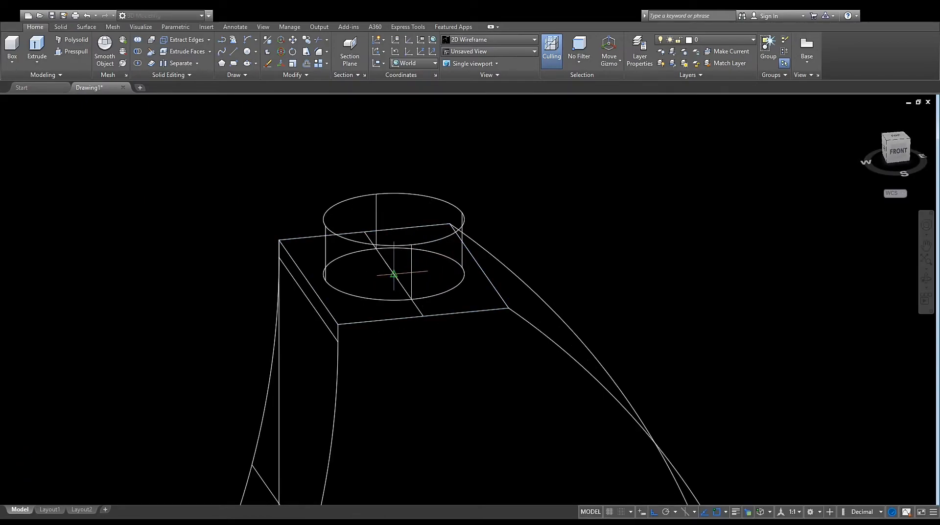
# Draw a slightly larger circle concentric with the neck's base and extrude it as a thin collar
pyautogui.click(464, 284)
pyautogui.click(37, 50)
pyautogui.press('Return')
pyautogui.scroll(-8, 412, 285)
pyautogui.keyDown('shift'); pyautogui.moveTo(400, 307); pyautogui.dragTo(430, 338, button='middle'); pyautogui.keyUp('shift')
pyautogui.scroll(3, 384, 282)
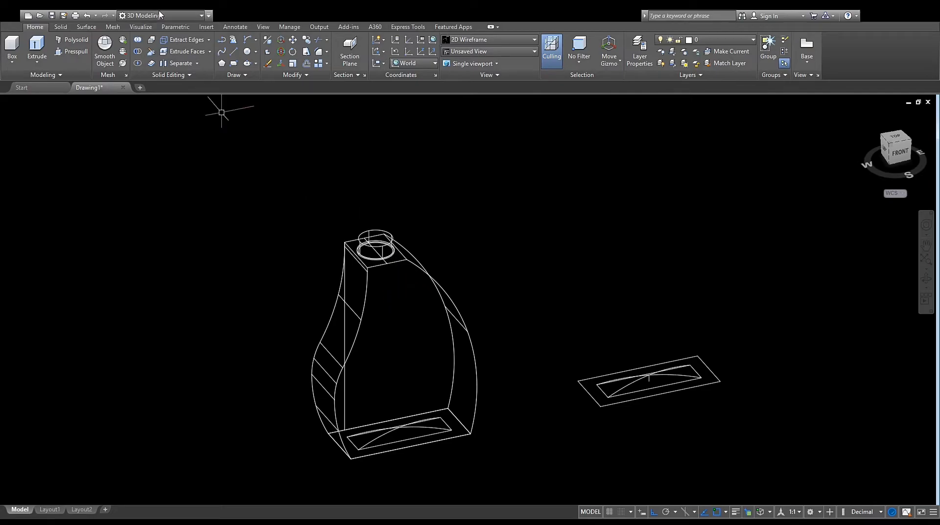
pyautogui.click(504, 367)
pyautogui.click(369, 238)
pyautogui.press('Escape')
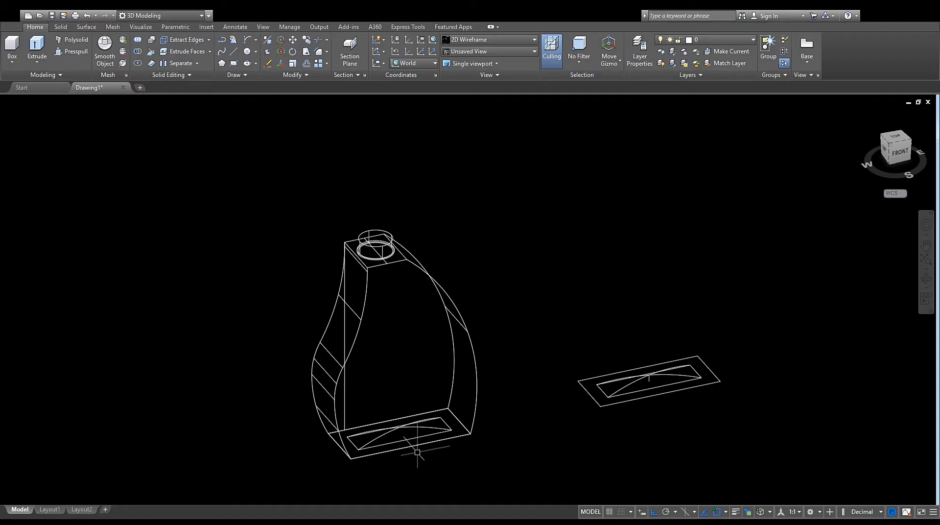
# Copy the bottle body with its neck and base recess to empty space beyond the separate base rectangles
pyautogui.moveTo(419, 357); pyautogui.dragTo(400, 328, button='middle')
pyautogui.click(105, 62)
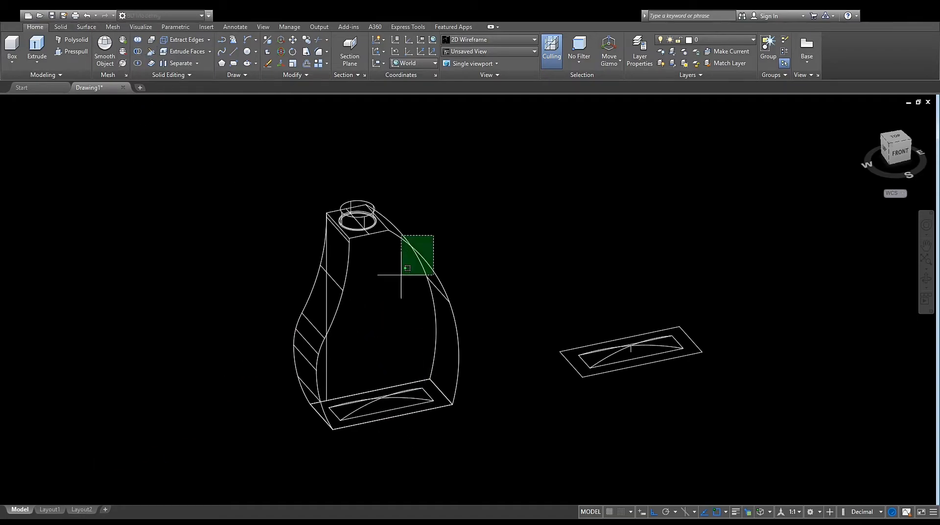
pyautogui.click(389, 391)
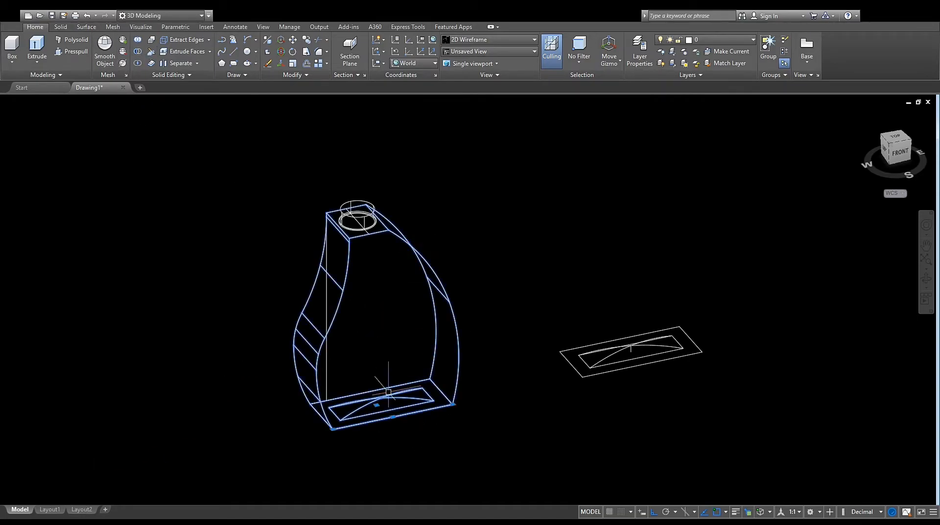
pyautogui.click(360, 221)
pyautogui.write('co')
pyautogui.press('Return')
pyautogui.click(140, 371)
pyautogui.moveTo(621, 299); pyautogui.dragTo(406, 370, button='middle')
pyautogui.click(459, 344)
pyautogui.press('Return')
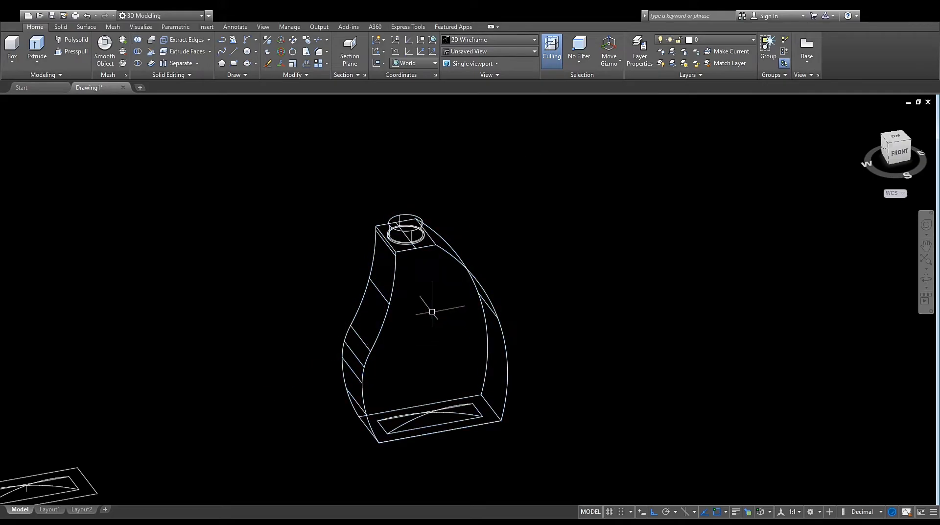
# Fillet the edges around the front face of the copied bottle
pyautogui.moveTo(346, 325); pyautogui.dragTo(315, 279, button='middle')
pyautogui.keyDown('shift'); pyautogui.moveTo(430, 346); pyautogui.dragTo(362, 325, button='middle'); pyautogui.keyUp('shift')
pyautogui.click(62, 27)
pyautogui.click(352, 46)
pyautogui.scroll(5, 370, 196)
pyautogui.scroll(-5, 361, 251)
pyautogui.scroll(4, 347, 343)
pyautogui.click(346, 336)
pyautogui.scroll(-4, 436, 397)
pyautogui.click(485, 275)
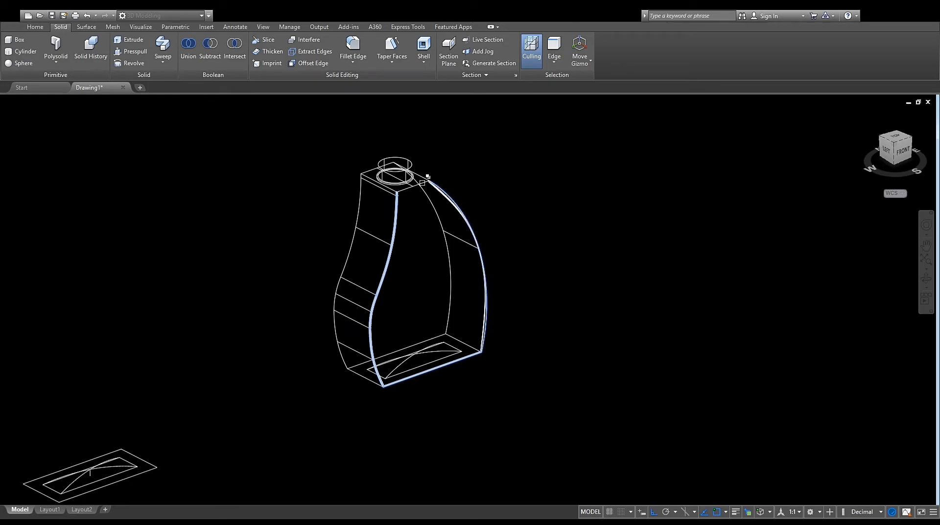
pyautogui.scroll(5, 416, 184)
pyautogui.click(369, 195)
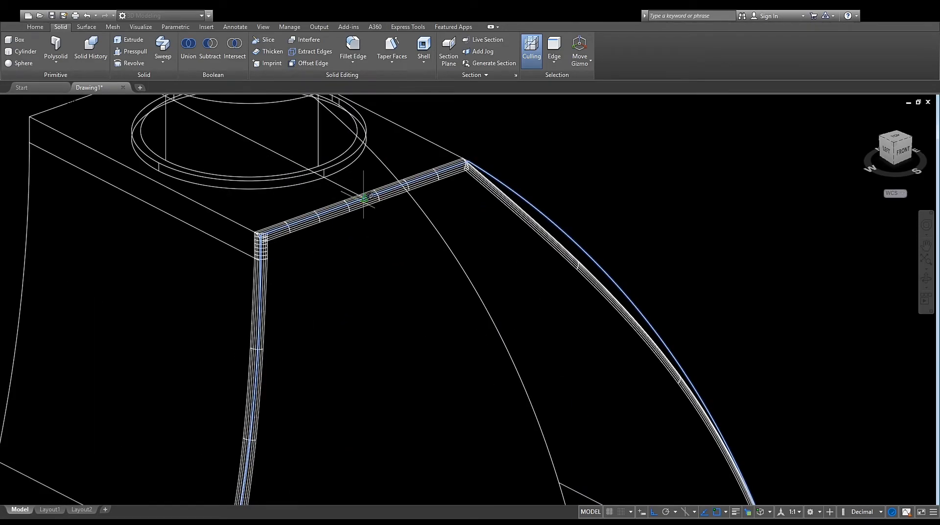
pyautogui.press('Return')
# Try to continue the edge fillets on the back side of the copied bottle
pyautogui.scroll(-7, 317, 296)
pyautogui.scroll(2, 327, 376)
pyautogui.keyDown('shift'); pyautogui.moveTo(327, 318); pyautogui.dragTo(406, 297, button='middle'); pyautogui.keyUp('shift')
pyautogui.scroll(3, 234, 474)
pyautogui.moveTo(234, 474); pyautogui.dragTo(510, 335, button='middle')
pyautogui.press('Return')
pyautogui.scroll(-6, 256, 318)
pyautogui.keyDown('shift'); pyautogui.moveTo(264, 326); pyautogui.dragTo(377, 339, button='middle'); pyautogui.keyUp('shift')
pyautogui.moveTo(249, 323); pyautogui.dragTo(439, 246, button='middle')
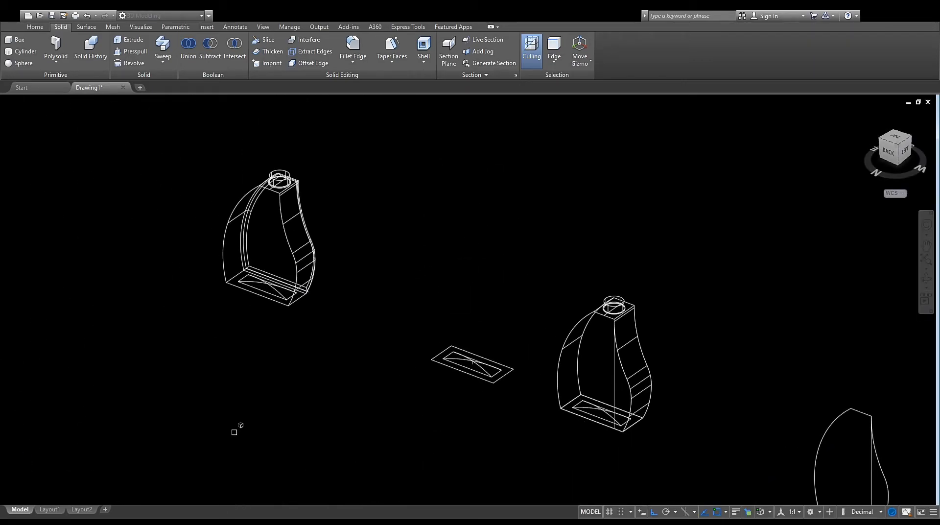
pyautogui.scroll(2, 290, 209)
pyautogui.write('n')
pyautogui.press('Return')
pyautogui.press('Return')
pyautogui.press('Return')
pyautogui.press('Return')
# In the top view, move the vertical line of the three-sided open outline to empty space beyond the base rectangles
pyautogui.keyDown('shift'); pyautogui.moveTo(293, 242); pyautogui.dragTo(461, 272, button='middle'); pyautogui.keyUp('shift')
pyautogui.scroll(5, 461, 271)
pyautogui.scroll(-3, 436, 199)
pyautogui.keyDown('shift'); pyautogui.moveTo(437, 200); pyautogui.dragTo(362, 346, button='middle'); pyautogui.keyUp('shift')
pyautogui.scroll(-3, 439, 311)
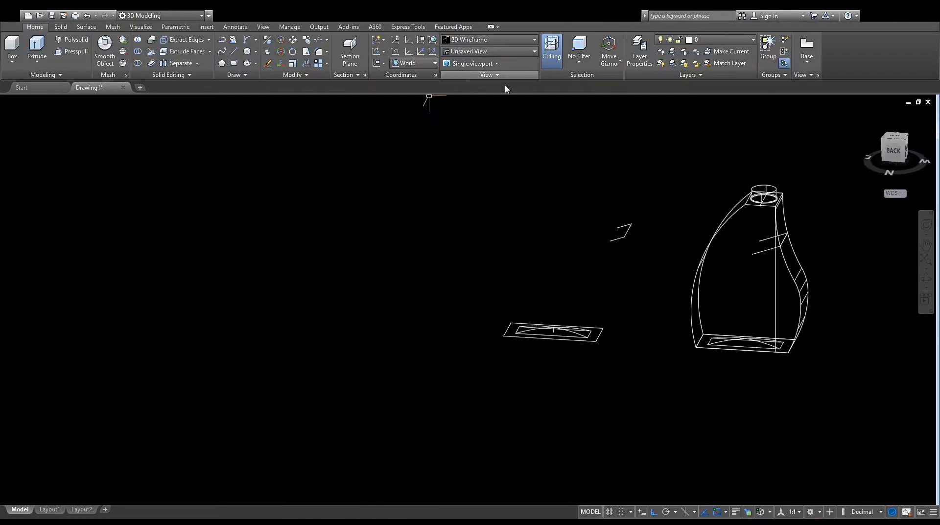
pyautogui.click(898, 142)
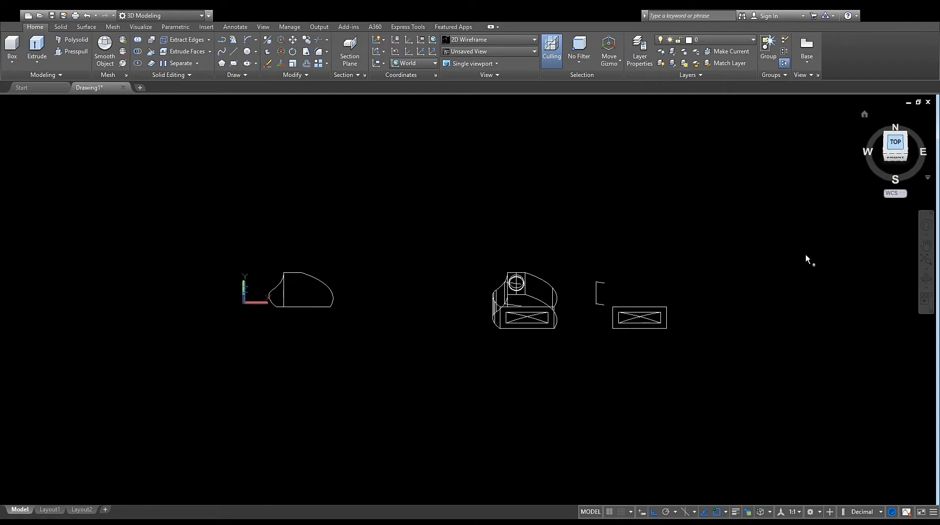
pyautogui.scroll(4, 593, 294)
pyautogui.click(587, 299)
pyautogui.press('Escape')
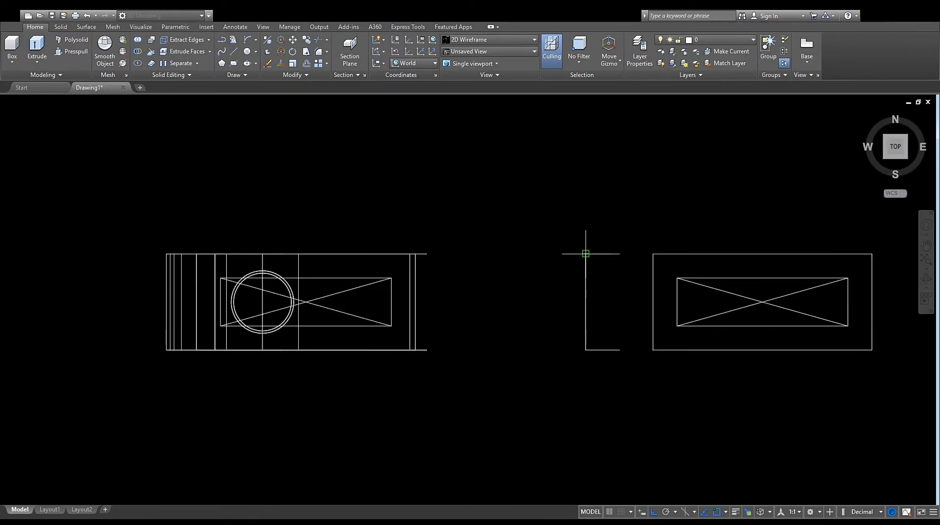
pyautogui.click(587, 330)
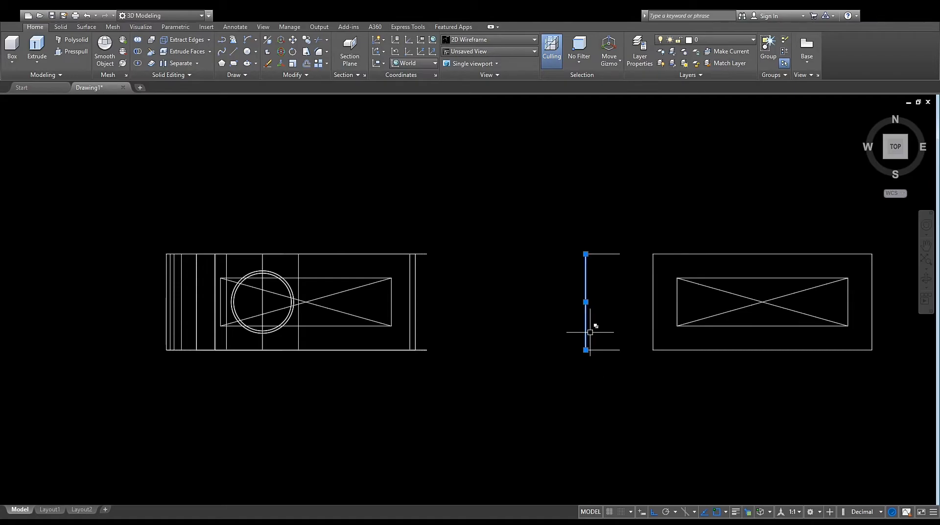
pyautogui.write('m')
pyautogui.press('space')
pyautogui.click(478, 407)
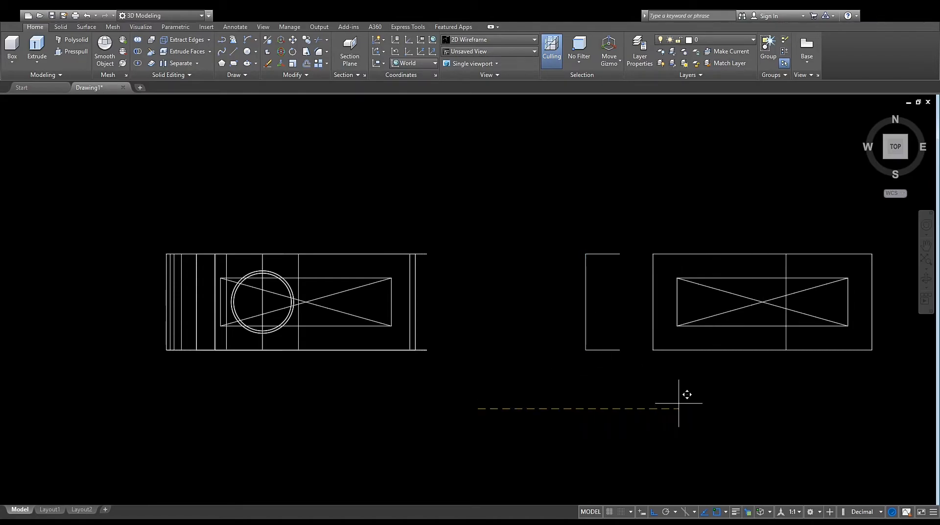
pyautogui.moveTo(725, 400); pyautogui.dragTo(215, 379, button='middle')
pyautogui.click(557, 376)
# Draw a horizontal line outward from the upper end of the moved vertical line, slightly longer than that line
pyautogui.moveTo(618, 343); pyautogui.dragTo(386, 349, button='middle')
pyautogui.write('l')
pyautogui.press('space')
pyautogui.click(432, 238)
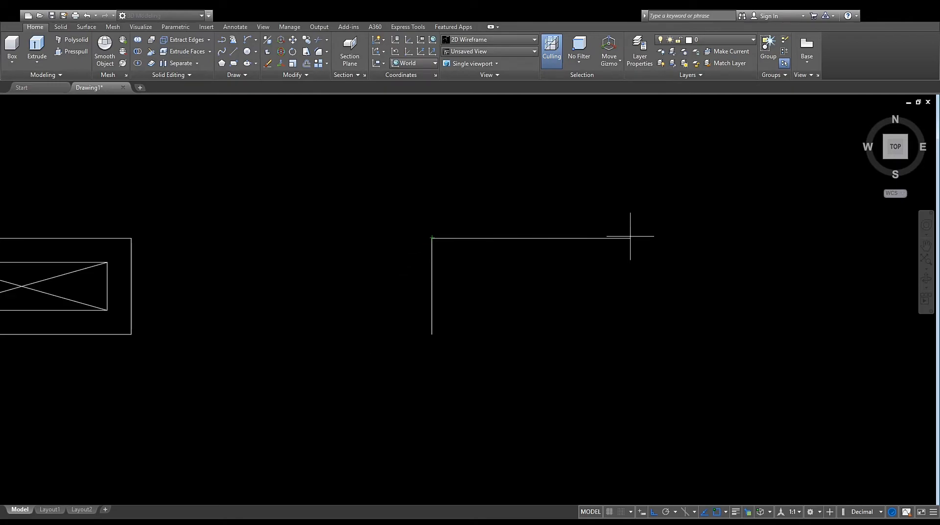
pyautogui.click(549, 238)
pyautogui.press('space')
# Fillet the corner between the vertical and horizontal lines and trim the stub left beyond the arc
pyautogui.press('space')
pyautogui.click(500, 261)
pyautogui.click(480, 219)
pyautogui.press('space')
pyautogui.click(510, 270)
pyautogui.click(491, 252)
pyautogui.click(529, 279)
pyautogui.click(462, 219)
pyautogui.press('Escape')
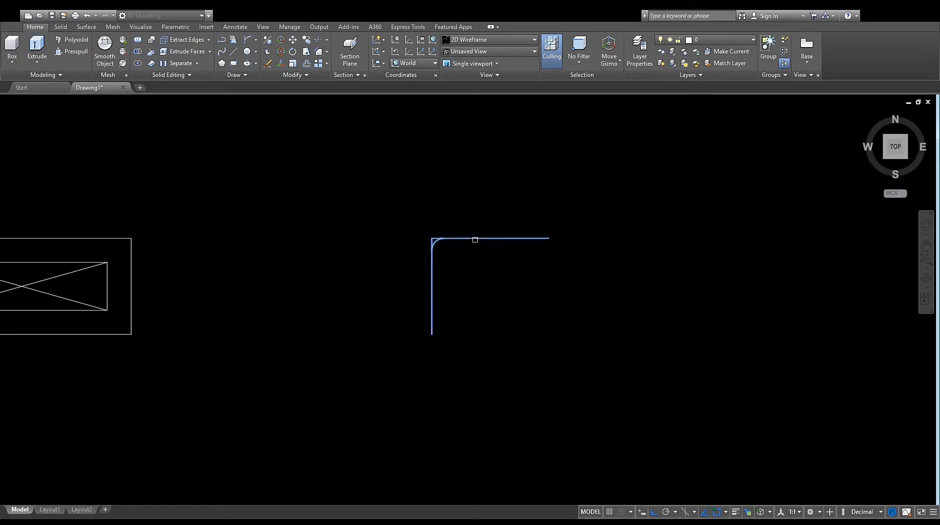
pyautogui.scroll(10, 424, 241)
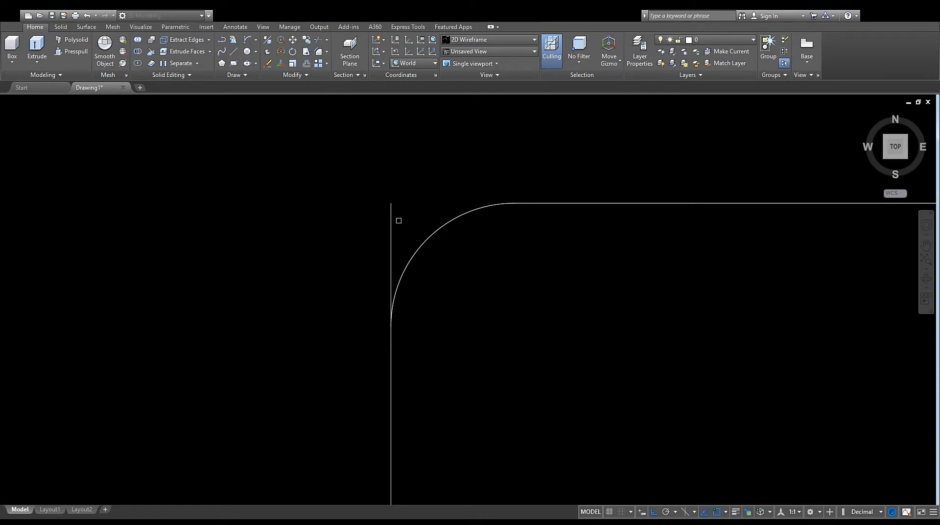
pyautogui.scroll(-4, 391, 220)
# Set the UCS to Back and rotate the horizontal line with its fillet arc by 20 degrees about the arc's end on the other line
pyautogui.keyDown('shift'); pyautogui.moveTo(405, 244); pyautogui.dragTo(583, 298, button='middle'); pyautogui.keyUp('shift')
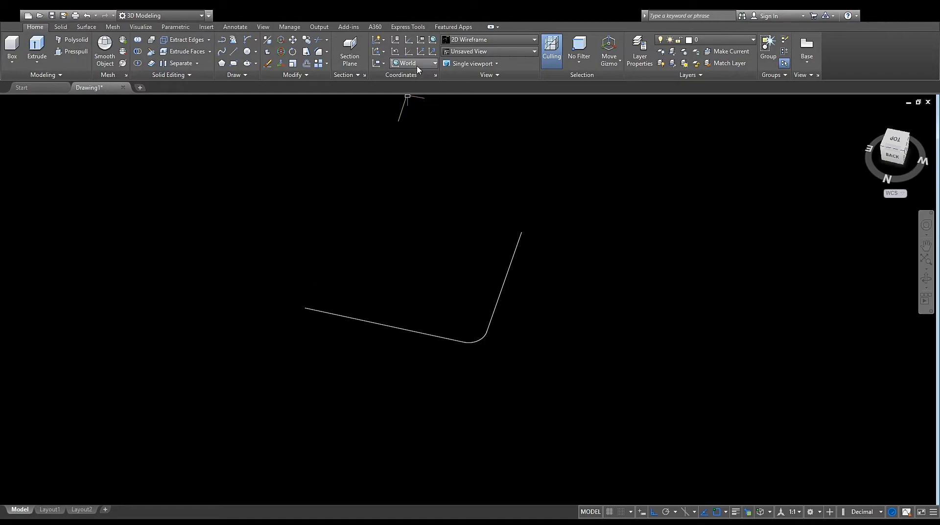
pyautogui.click(293, 243)
pyautogui.click(522, 387)
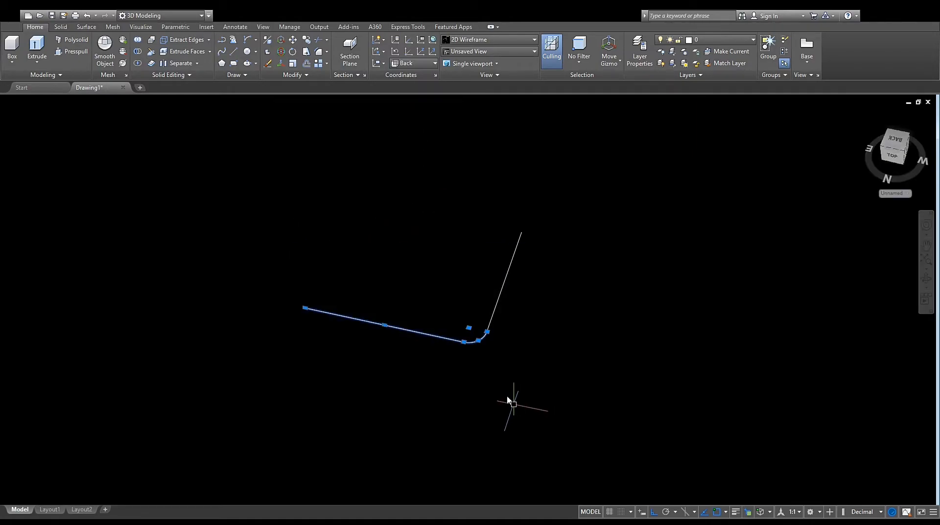
pyautogui.click(489, 378)
pyautogui.click(487, 331)
pyautogui.write('20')
pyautogui.press('Return')
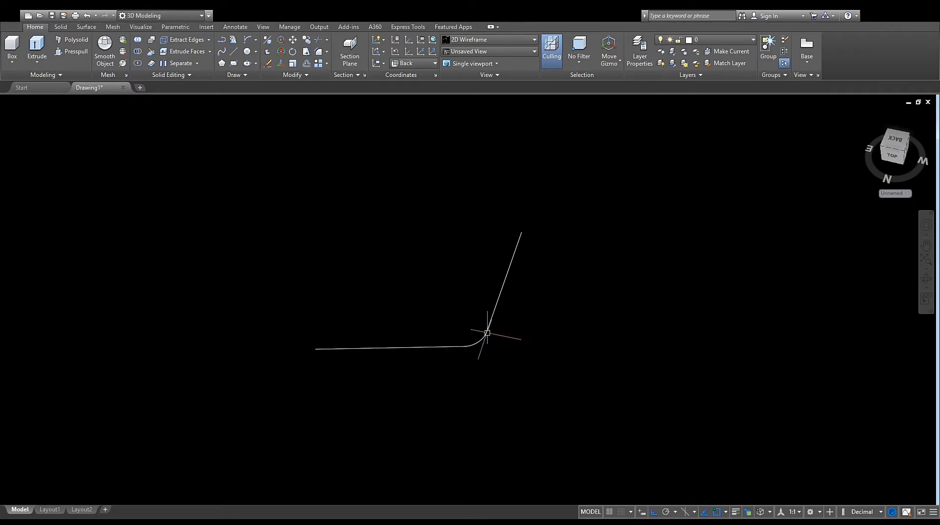
pyautogui.click(294, 305)
pyautogui.click(574, 412)
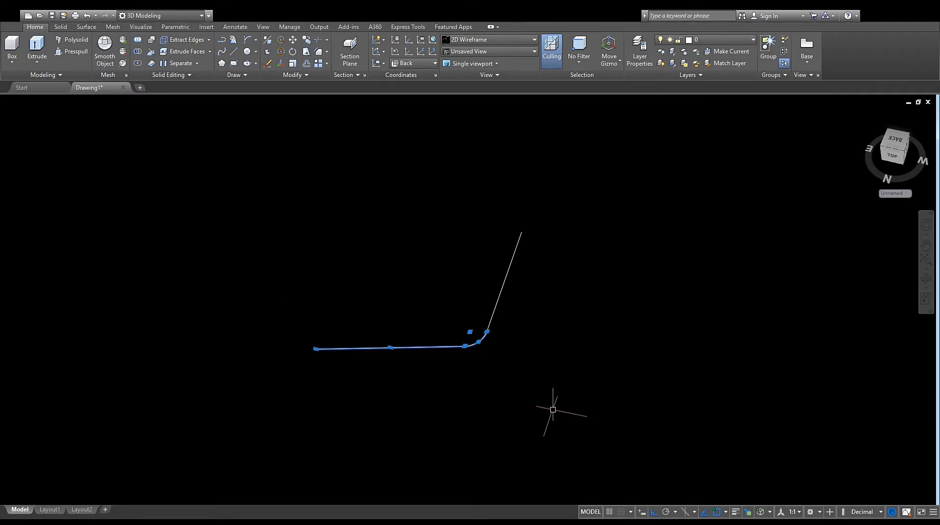
pyautogui.press('Escape')
# Restore the World UCS and mirror the angled arm with its arc about the vertical line's midpoint, keeping the original
pyautogui.click(431, 41)
pyautogui.scroll(5, 250, 309)
pyautogui.moveTo(251, 279); pyautogui.dragTo(457, 358)
pyautogui.write('mi')
pyautogui.press('Return')
pyautogui.click(384, 269)
pyautogui.click(481, 272)
pyautogui.press('Return')
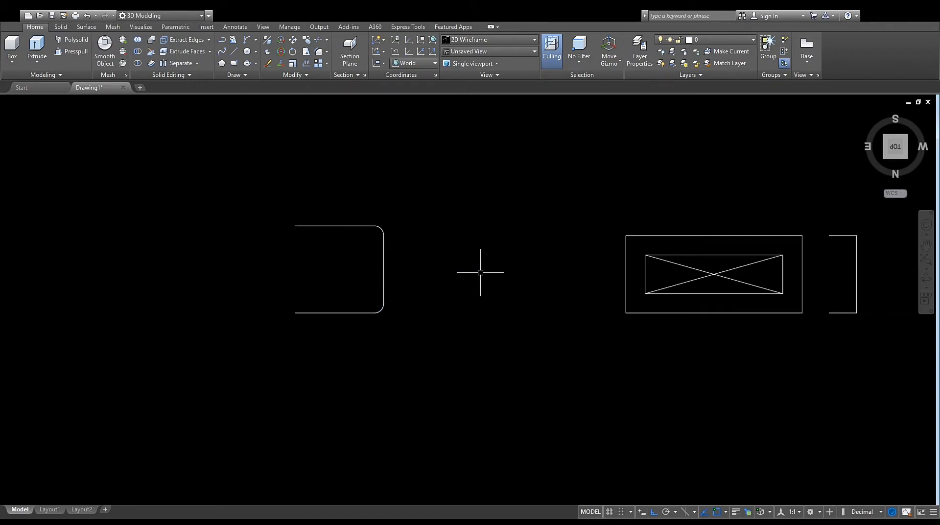
# Shorten both arms of the U-shaped path to their midpoints and join all its segments into one polyline
pyautogui.click(365, 313)
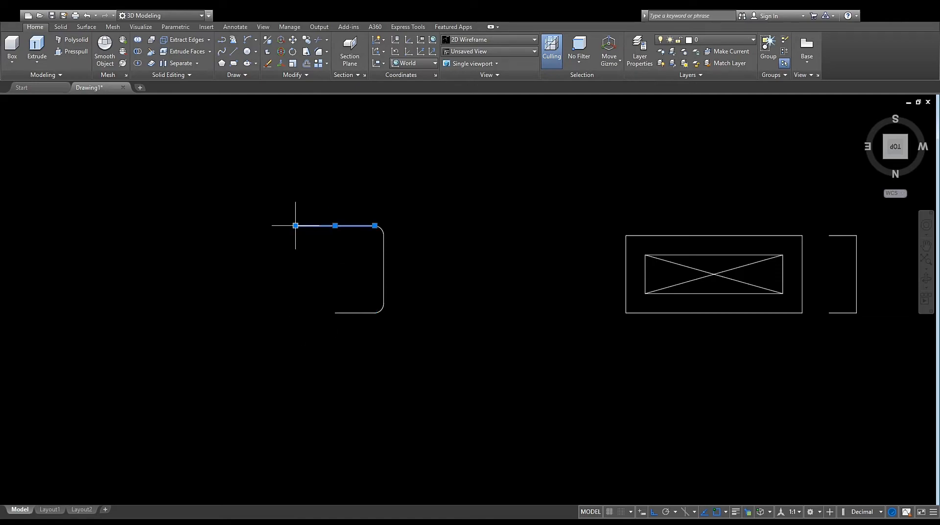
pyautogui.press('Escape')
pyautogui.click(399, 370)
pyautogui.click(283, 192)
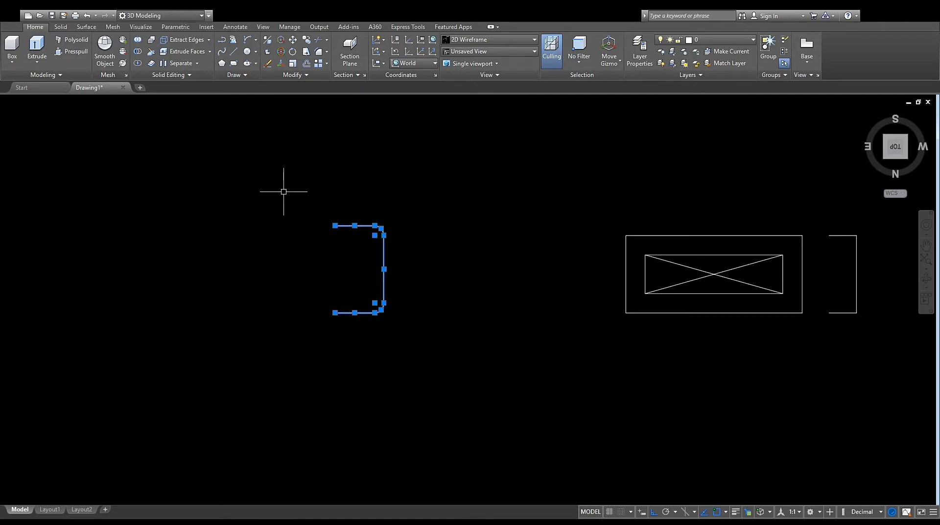
pyautogui.press('Escape')
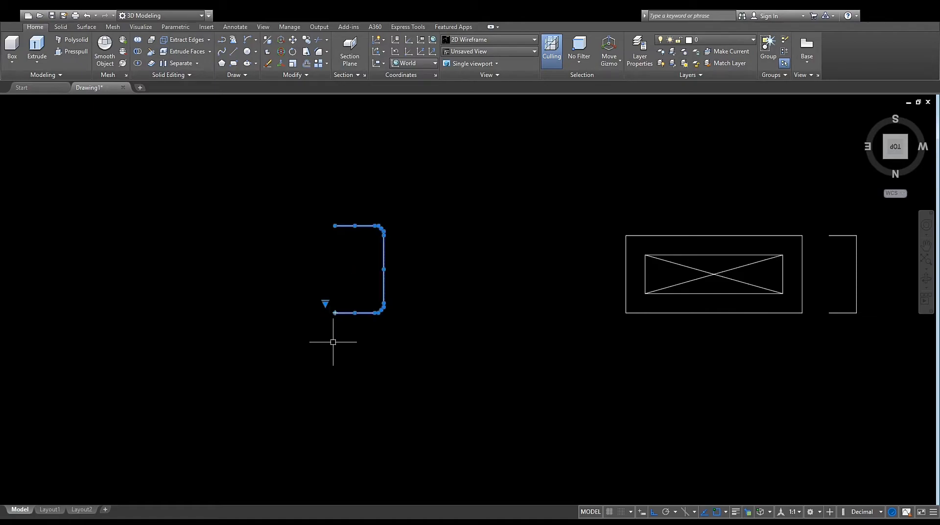
# Draw a circle of radius 5 in the empty space near the U-shaped path
pyautogui.keyDown('shift'); pyautogui.moveTo(386, 376); pyautogui.dragTo(361, 279, button='middle'); pyautogui.keyUp('shift')
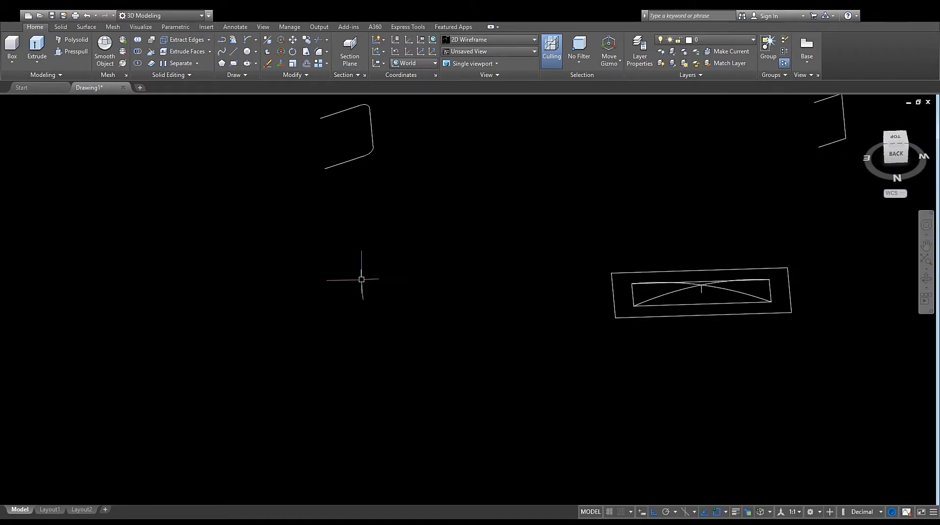
pyautogui.write('c')
pyautogui.press('Return')
pyautogui.click(396, 305)
pyautogui.write('5')
pyautogui.press('Return')
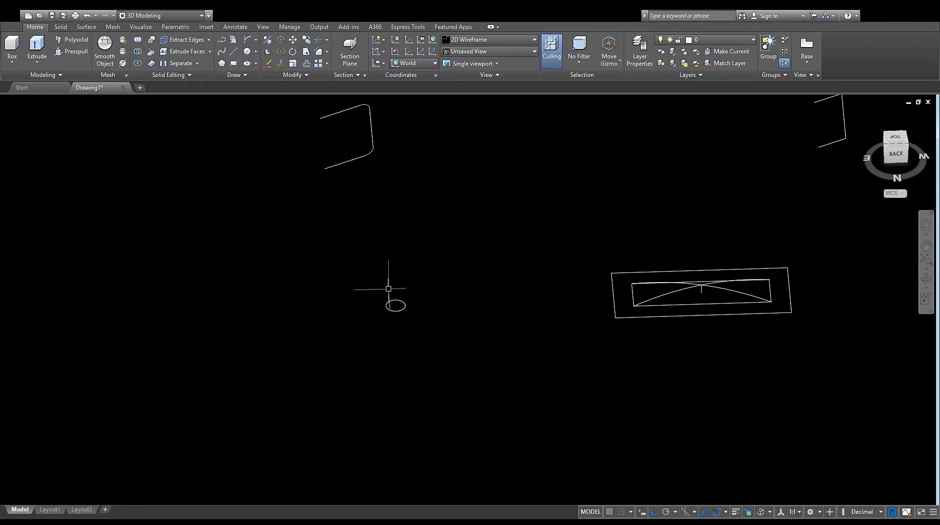
pyautogui.click(387, 306)
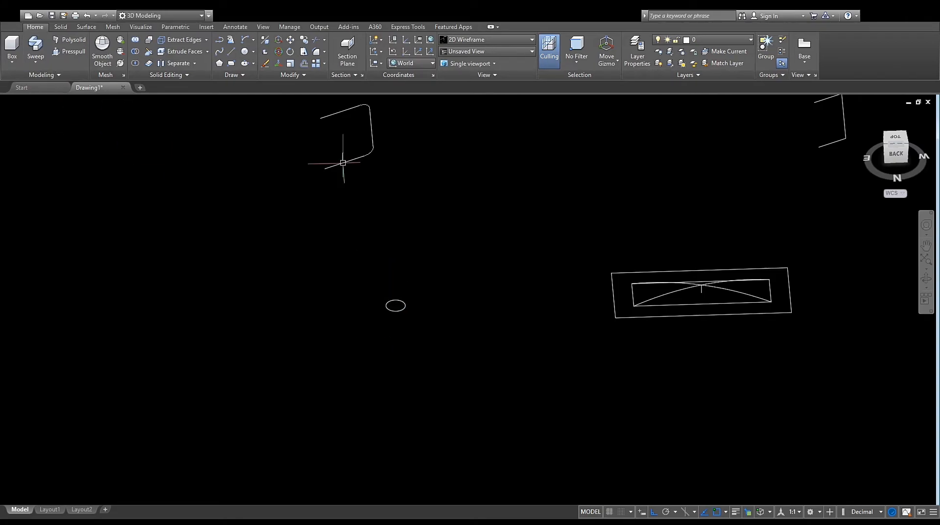
pyautogui.moveTo(344, 172); pyautogui.dragTo(369, 254, button='middle')
pyautogui.click(370, 245)
pyautogui.press('Escape')
# Sweep the small circle along the joined U-shaped path to form a solid round bar
pyautogui.keyDown('shift'); pyautogui.moveTo(405, 301); pyautogui.dragTo(412, 350, button='middle'); pyautogui.keyUp('shift')
pyautogui.click(438, 355)
pyautogui.click(397, 323)
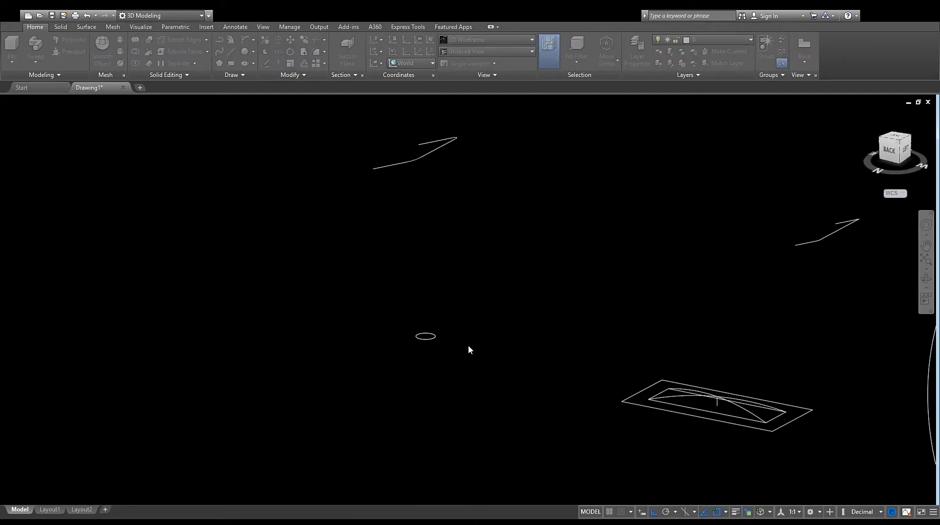
pyautogui.click(453, 367)
pyautogui.click(399, 304)
pyautogui.click(42, 48)
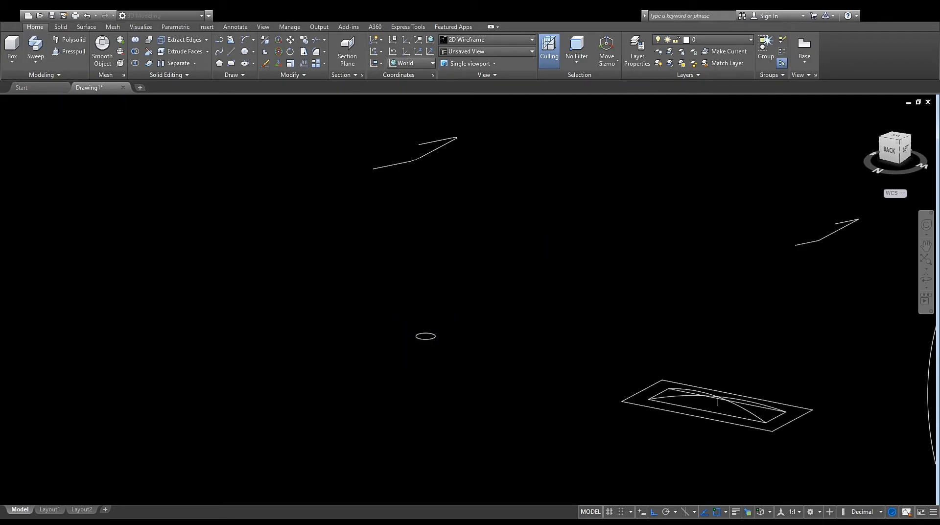
pyautogui.click(398, 163)
pyautogui.moveTo(390, 212)
pyautogui.mouseDown(button='middle')
pyautogui.moveTo(422, 273)
pyautogui.moveTo(388, 319)
pyautogui.mouseUp(button='middle')
pyautogui.scroll(-2, 388, 300)
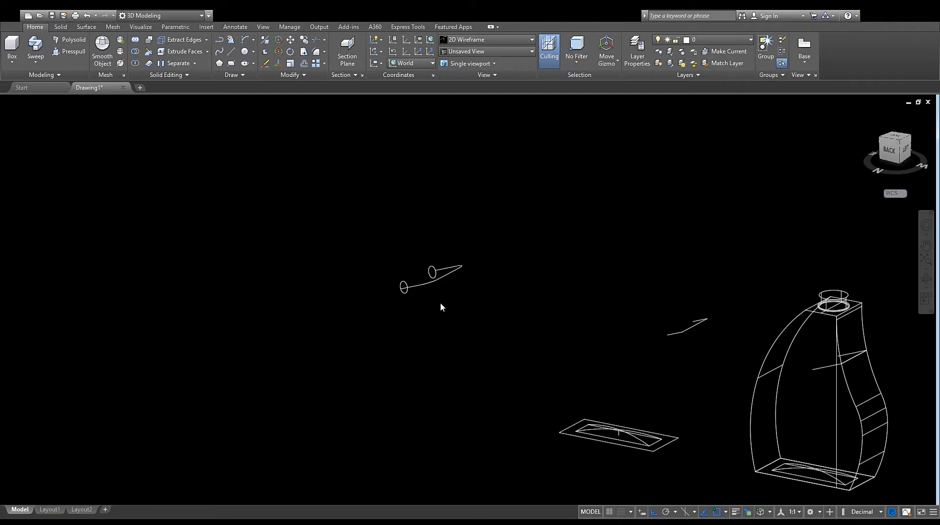
# Try to copy the swept U-shaped bar onto the bottle's narrow side below the neck
pyautogui.keyDown('shift'); pyautogui.moveTo(271, 297); pyautogui.dragTo(293, 331, button='middle'); pyautogui.keyUp('shift')
pyautogui.click(400, 267)
pyautogui.scroll(6, 421, 269)
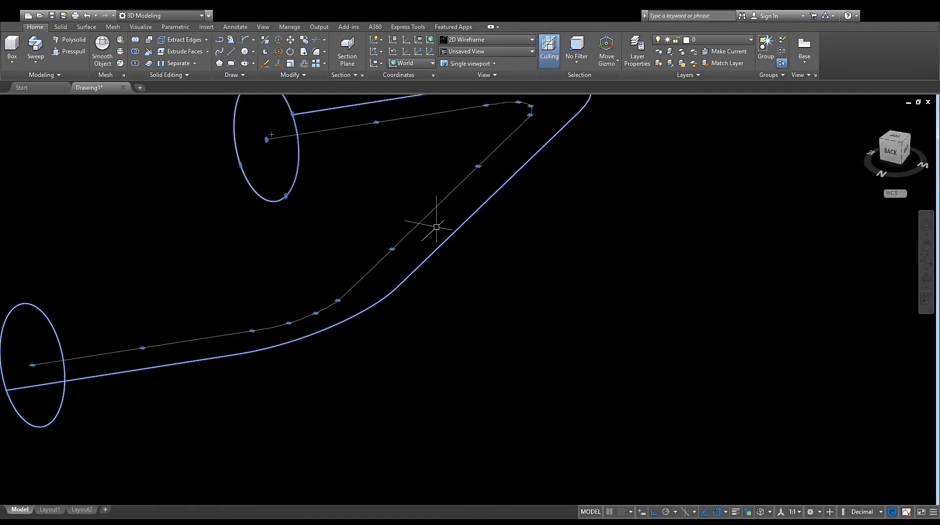
pyautogui.press('Escape')
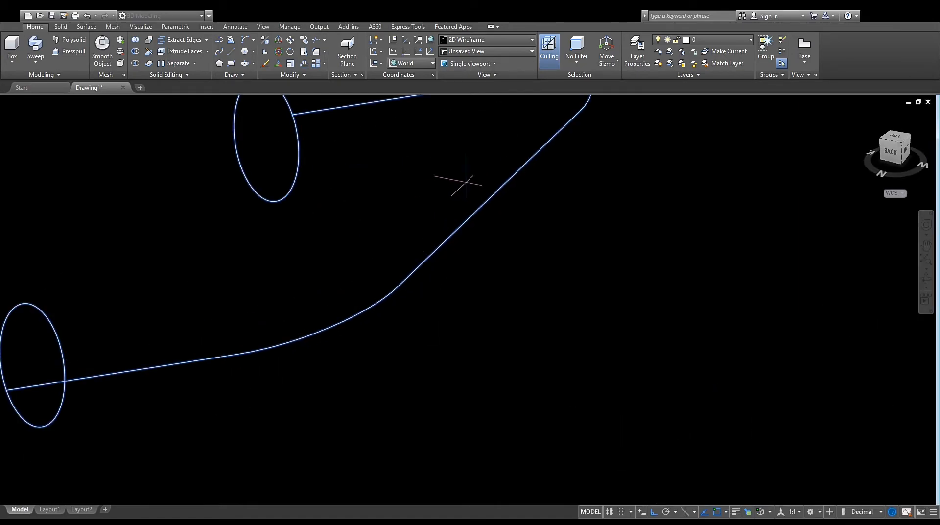
pyautogui.scroll(-10, 488, 200)
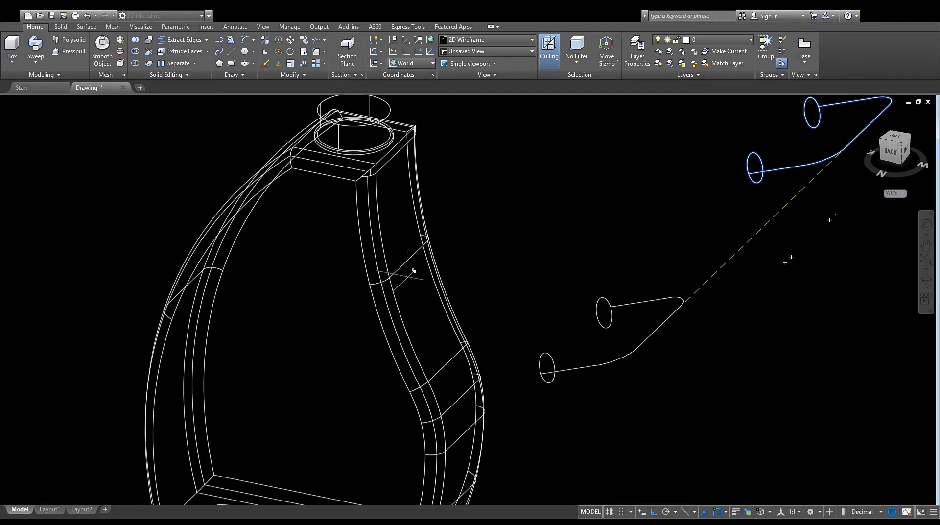
pyautogui.scroll(5, 391, 272)
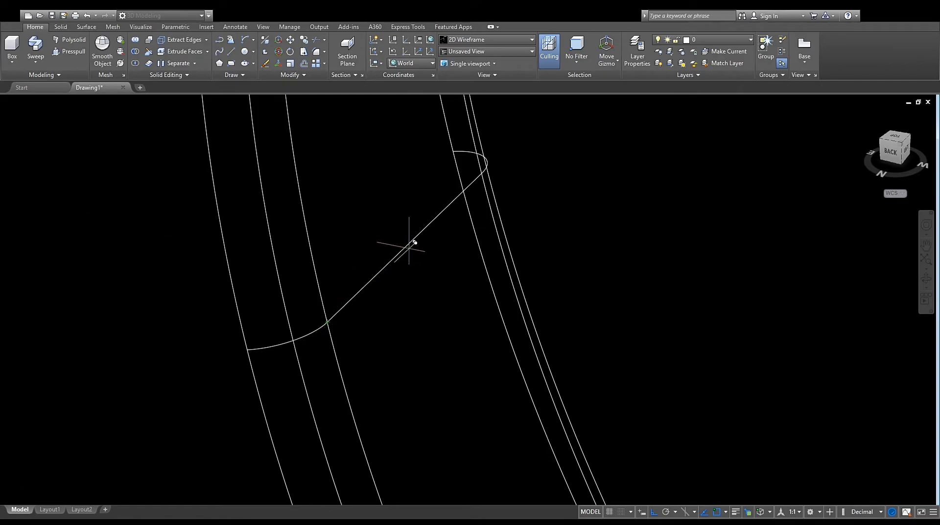
# Draw and select a helper line across the bottle's narrow side between its rounded corners
pyautogui.write('l')
pyautogui.press('Return')
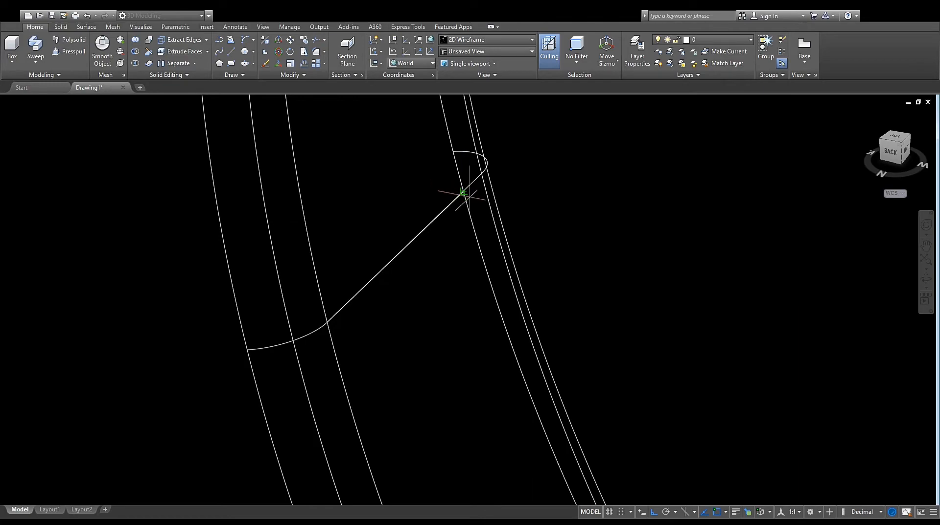
pyautogui.press('Escape')
pyautogui.scroll(6, 426, 235)
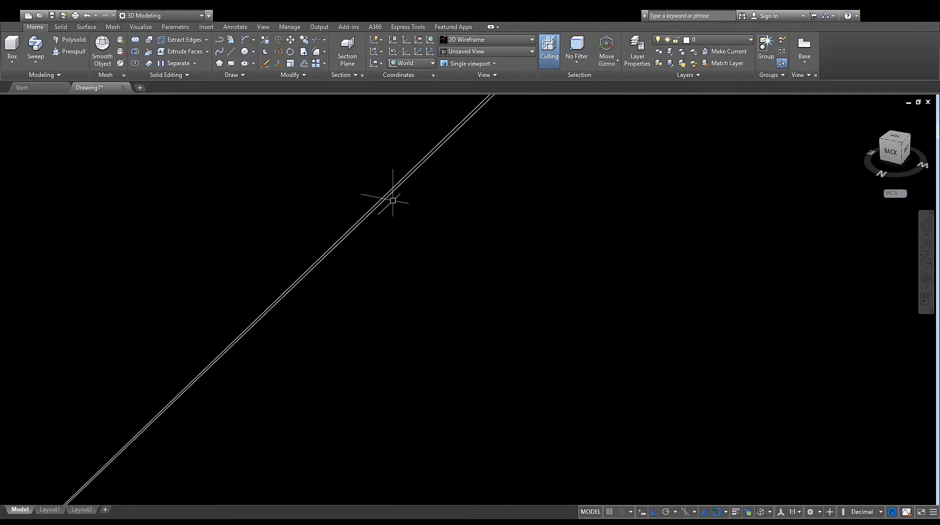
pyautogui.scroll(-8, 386, 255)
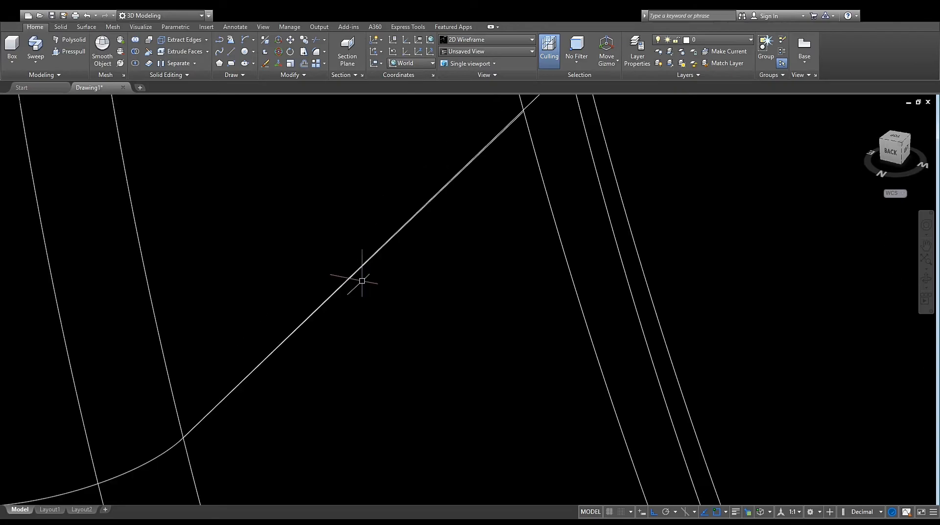
pyautogui.click(263, 246)
pyautogui.click(550, 317)
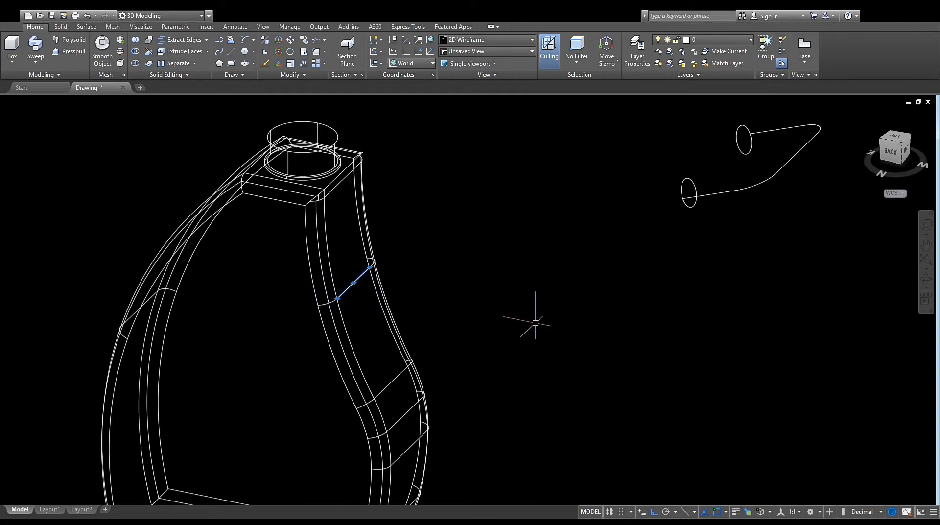
# Copy the swept U-shaped bar from the middle of its crosspiece to the rounded corner of the bottle's narrow side below the neck
pyautogui.moveTo(711, 216); pyautogui.dragTo(625, 340, button='middle')
pyautogui.click(729, 357)
pyautogui.click(652, 289)
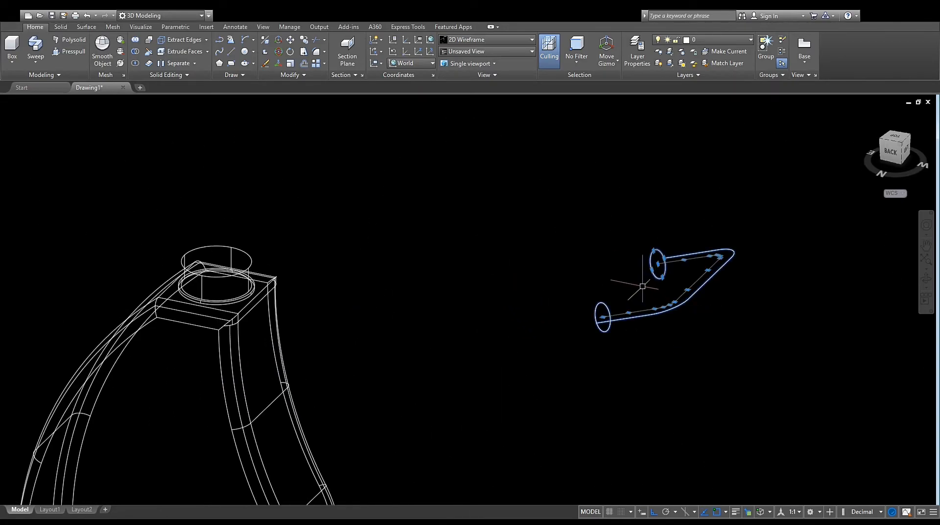
pyautogui.write('m')
pyautogui.press('Return')
pyautogui.click(710, 278)
pyautogui.scroll(3, 389, 259)
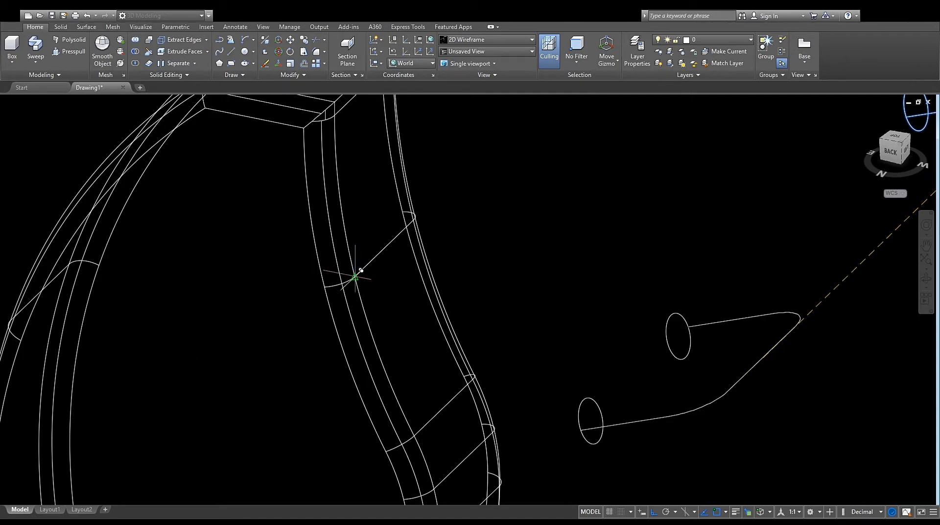
pyautogui.click(355, 276)
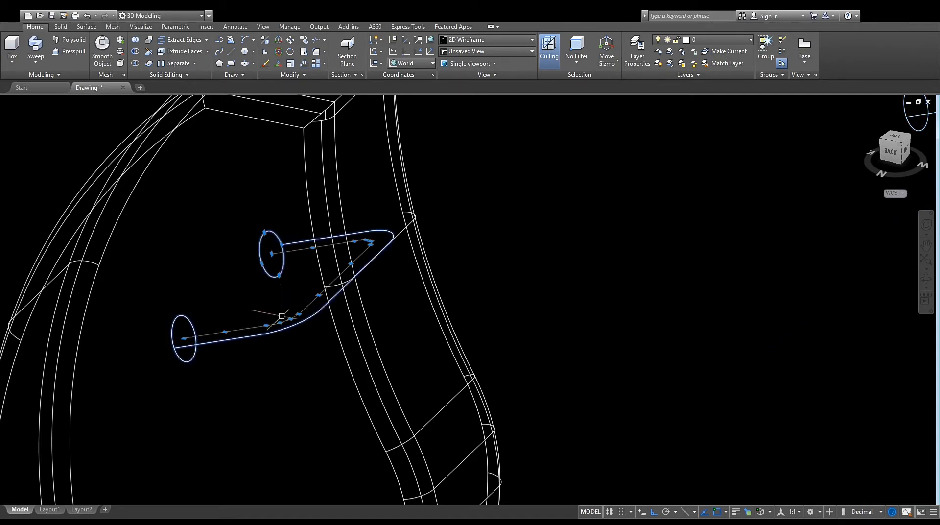
# Move the copied bar across the bottle's thickness so that its two arms straddle the body
pyautogui.press('space')
pyautogui.click(558, 330)
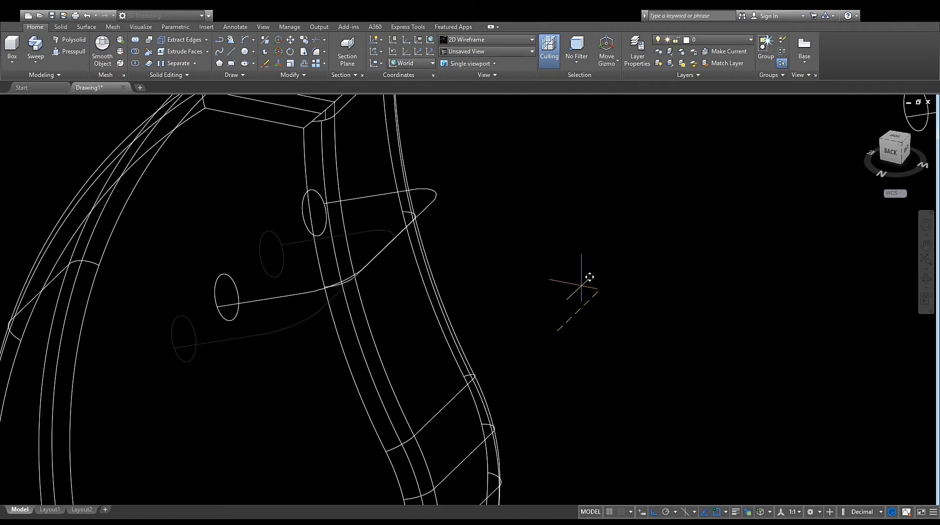
pyautogui.click(582, 285)
# Look from the top and move the copied bar sideways until its arms are centred on the bottle's thickness
pyautogui.keyDown('shift'); pyautogui.moveTo(432, 292); pyautogui.dragTo(323, 406, button='middle'); pyautogui.keyUp('shift')
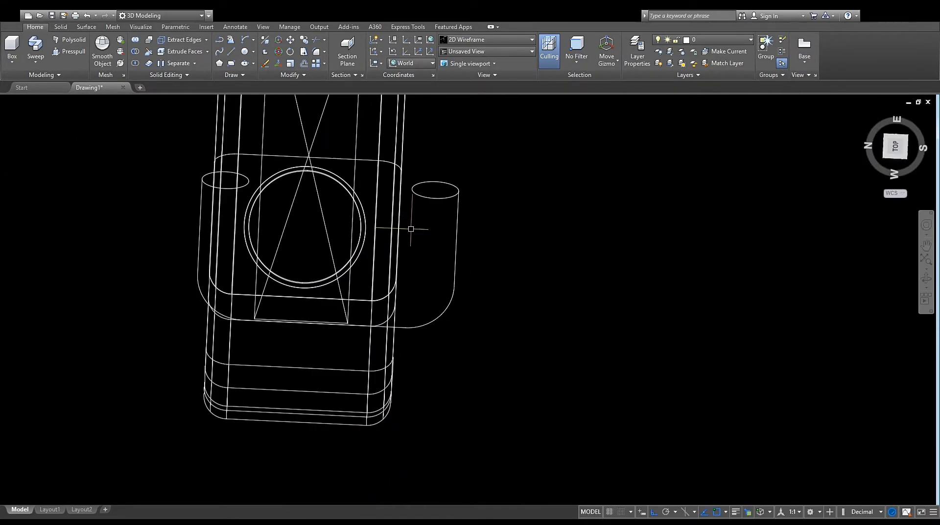
pyautogui.click(902, 155)
pyautogui.scroll(5, 504, 210)
pyautogui.click(470, 242)
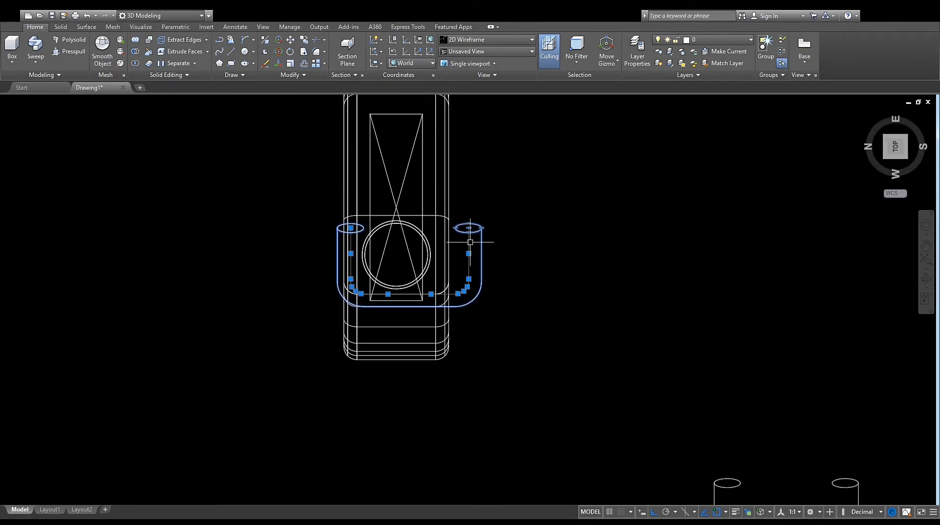
pyautogui.write('m')
pyautogui.press('Return')
pyautogui.click(708, 298)
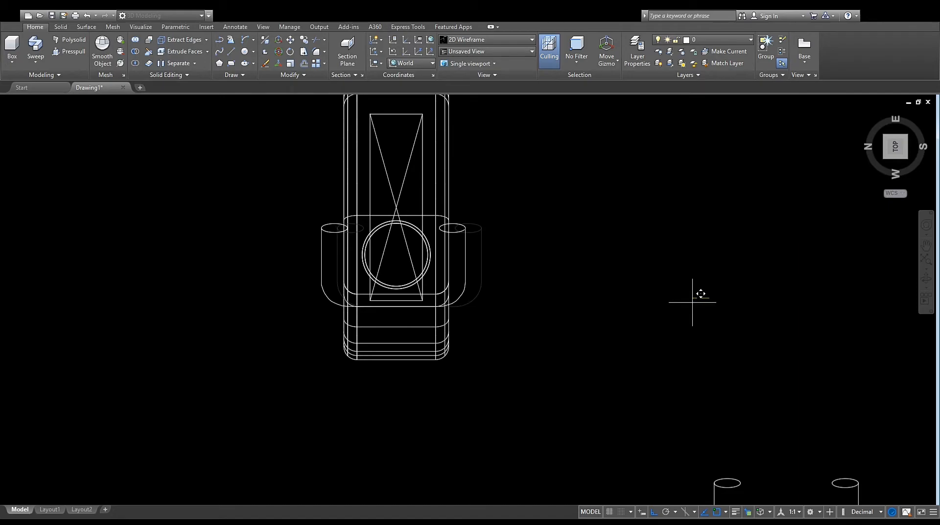
pyautogui.click(690, 298)
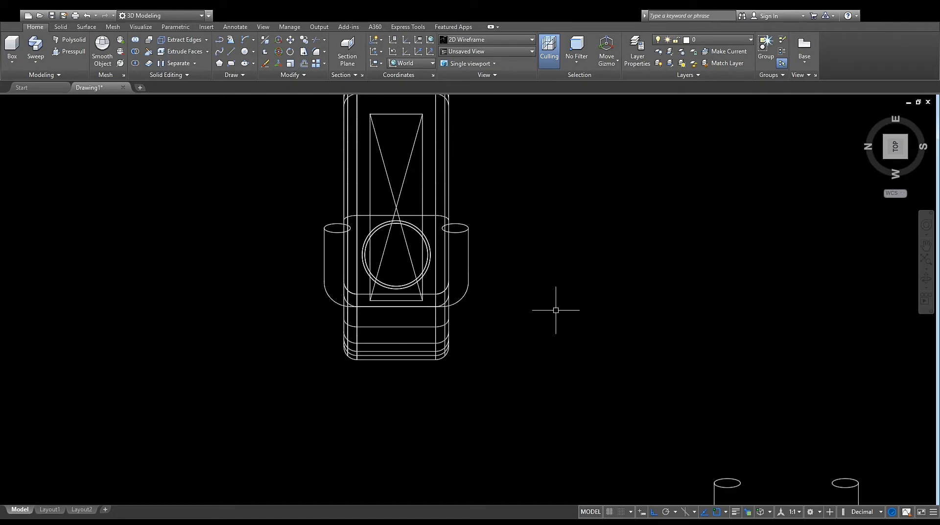
# Copy the bar on the bottle straight up to place a second one just below the neck
pyautogui.scroll(-3, 495, 287)
pyautogui.moveTo(494, 288)
pyautogui.keyDown('shift'); pyautogui.mouseDown(button='middle')
pyautogui.moveTo(563, 258)
pyautogui.moveTo(546, 224)
pyautogui.moveTo(494, 276)
pyautogui.mouseUp(button='middle'); pyautogui.keyUp('shift')
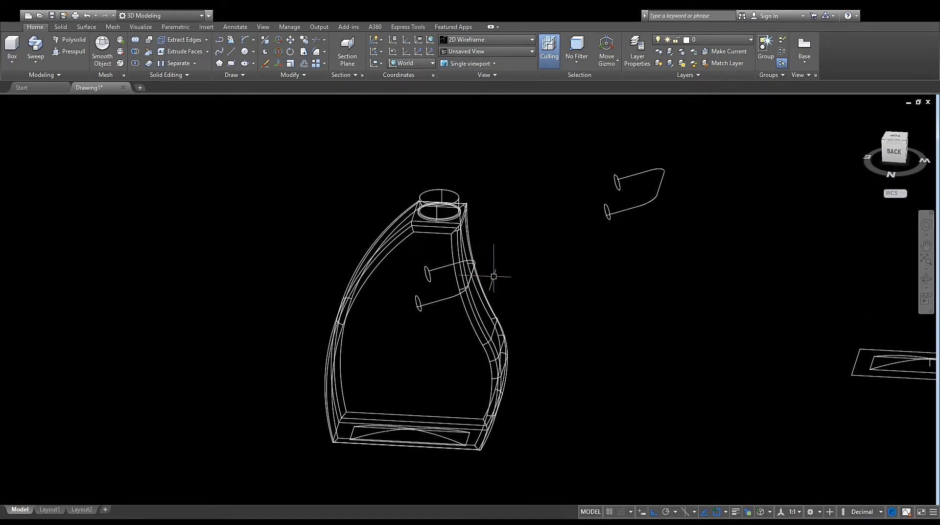
pyautogui.scroll(2, 494, 276)
pyautogui.click(397, 219)
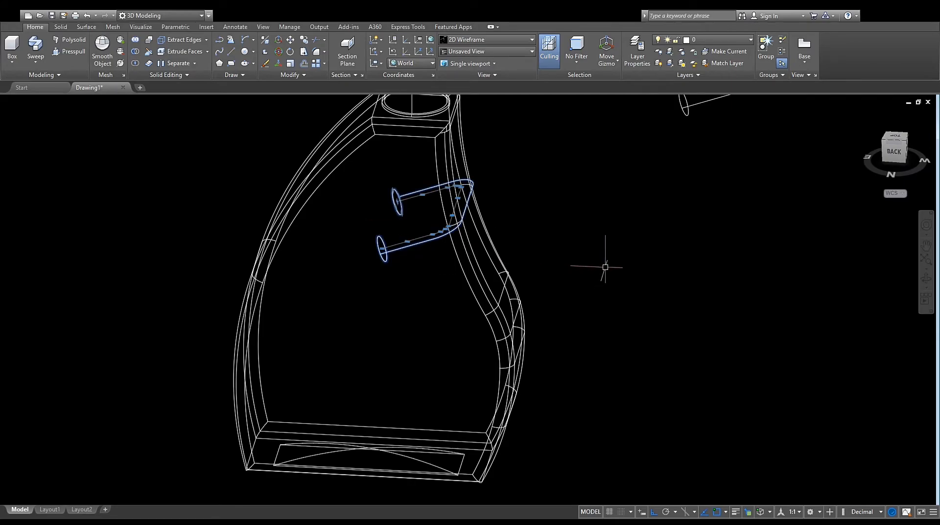
pyautogui.write('co')
pyautogui.press('Return')
pyautogui.click(658, 375)
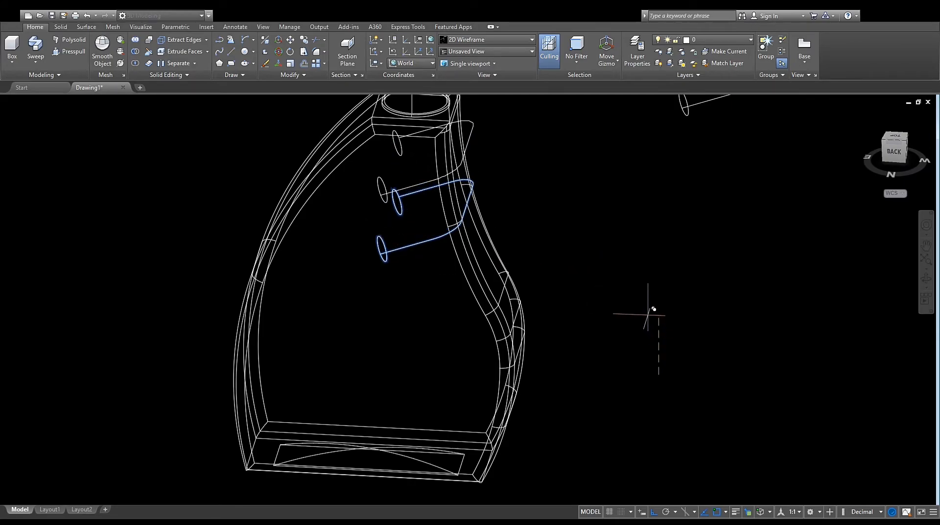
pyautogui.click(647, 315)
pyautogui.press('Escape')
# Move the upper bar horizontally inward to follow the curve of the bottle's narrow side
pyautogui.keyDown('shift'); pyautogui.moveTo(550, 210); pyautogui.dragTo(516, 194, button='middle'); pyautogui.keyUp('shift')
pyautogui.click(417, 183)
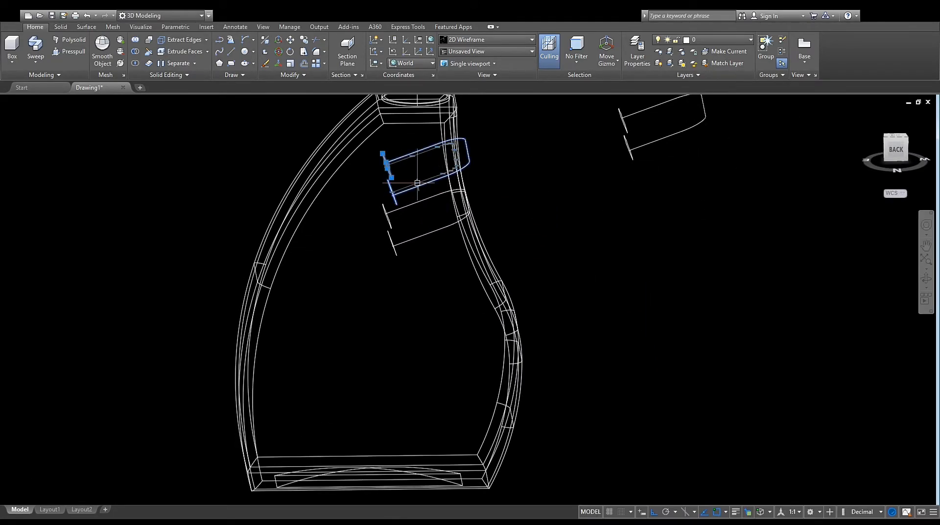
pyautogui.write('m')
pyautogui.press('Return')
pyautogui.click(686, 221)
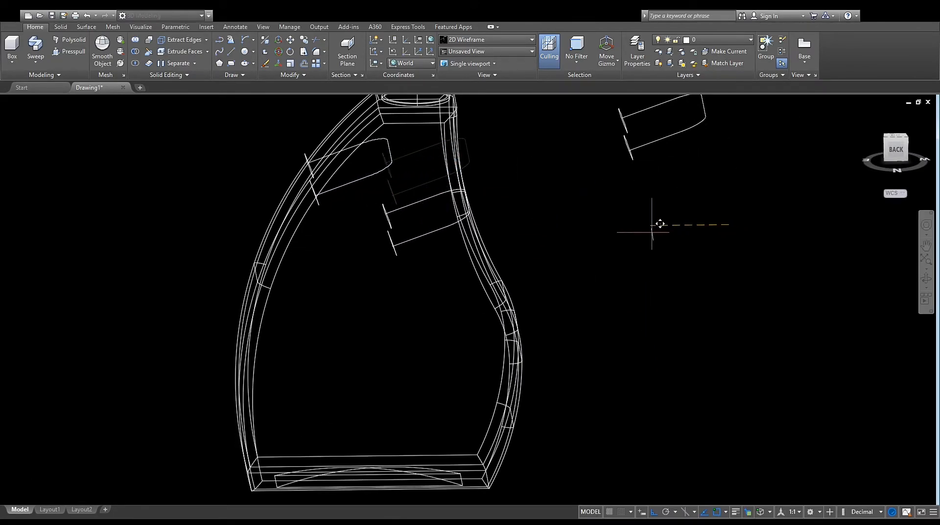
pyautogui.click(652, 229)
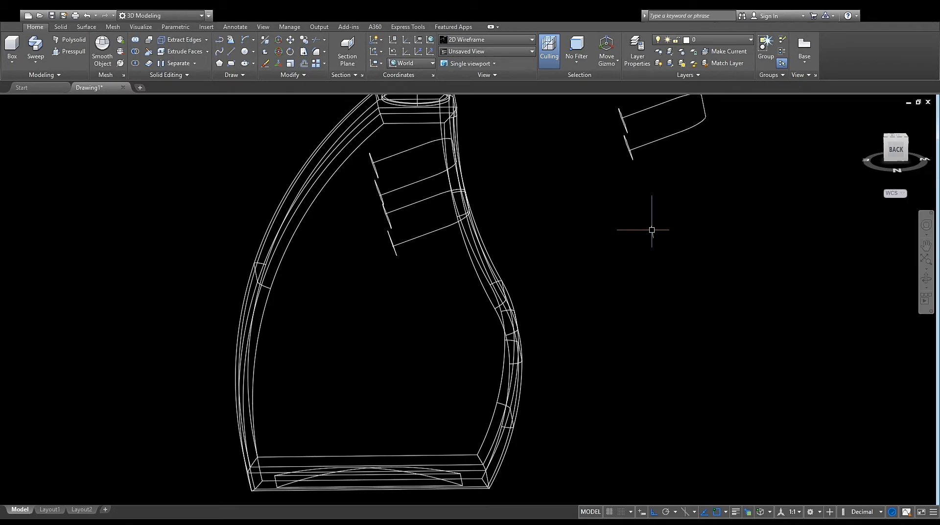
# Change the visual style to Shades of Gray and view the bottle with its two bars from the back
pyautogui.keyDown('shift'); pyautogui.moveTo(547, 266); pyautogui.dragTo(562, 173, button='middle'); pyautogui.keyUp('shift')
pyautogui.click(511, 41)
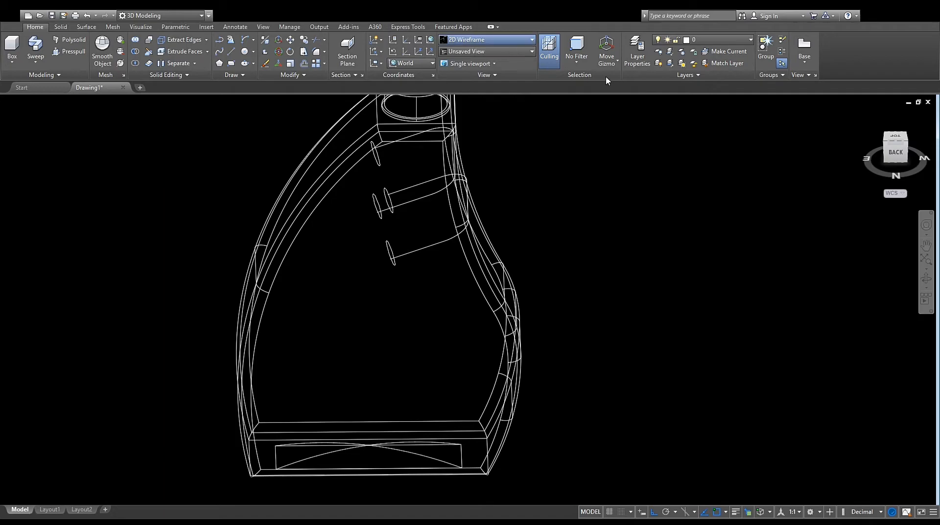
pyautogui.click(545, 95)
pyautogui.moveTo(519, 161)
pyautogui.keyDown('shift'); pyautogui.mouseDown(button='middle')
pyautogui.moveTo(495, 147)
pyautogui.moveTo(508, 124)
pyautogui.mouseUp(button='middle'); pyautogui.keyUp('shift')
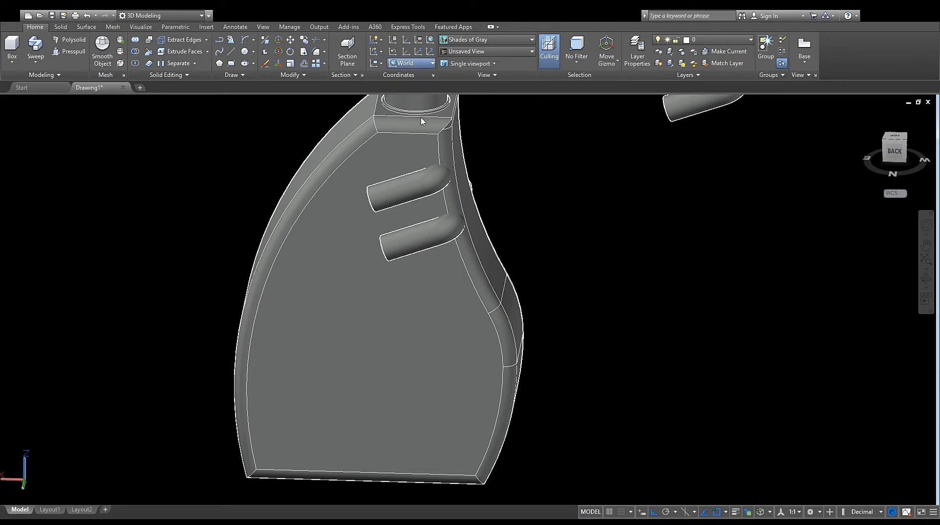
# Set the UCS to Back and move both bars together slightly outward past the bottle's narrow side
pyautogui.click(417, 132)
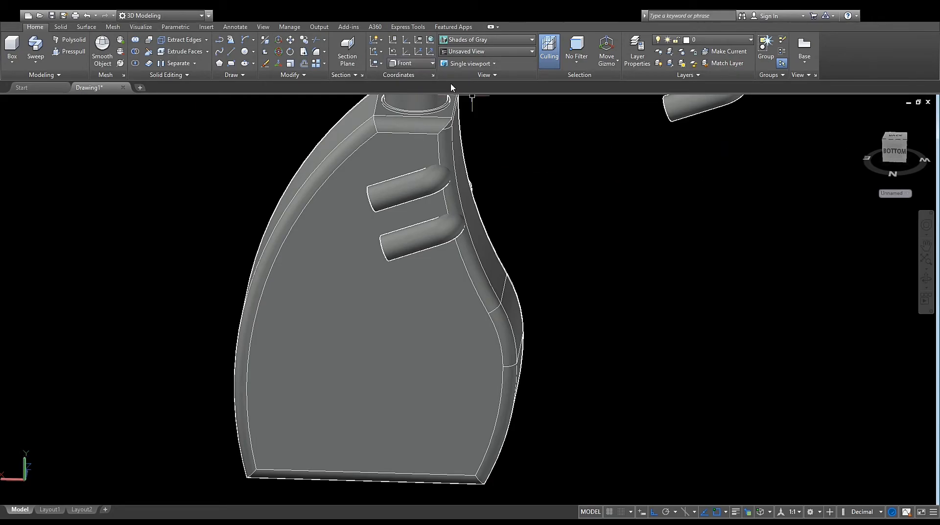
pyautogui.click(431, 41)
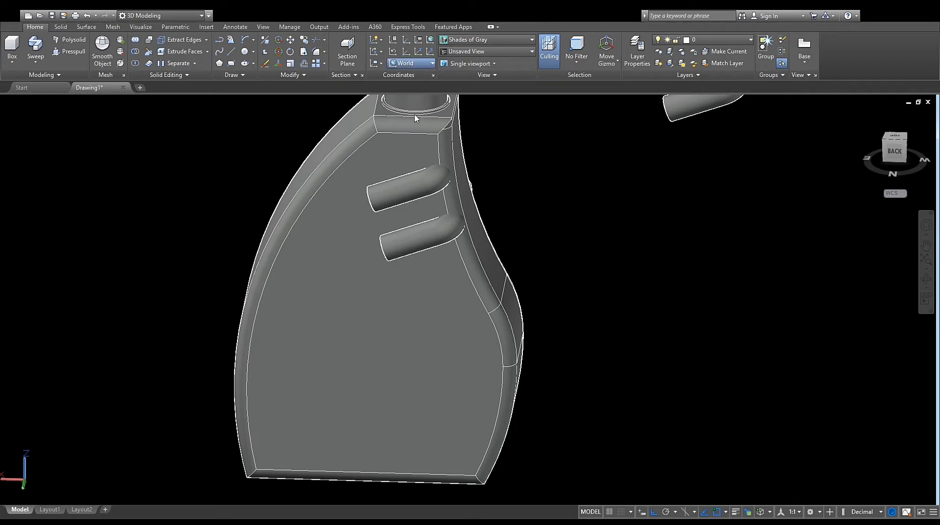
pyautogui.click(900, 157)
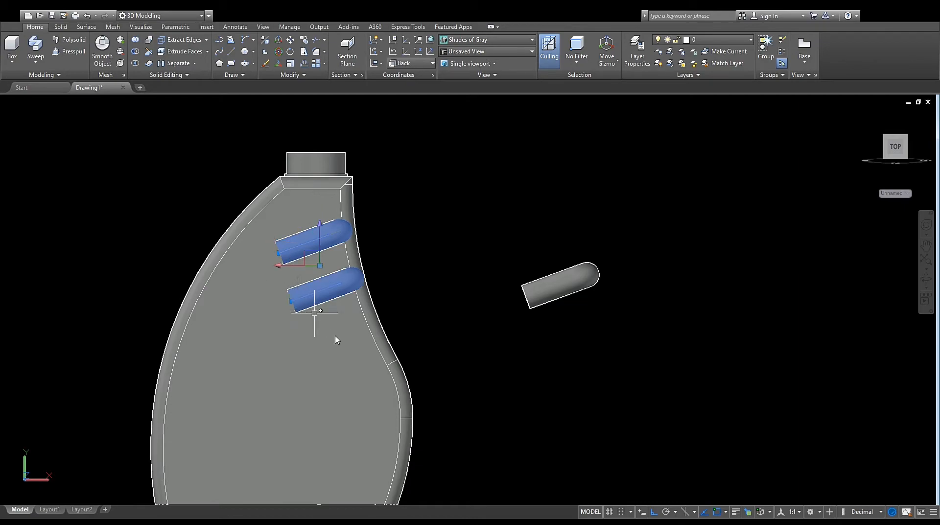
pyautogui.scroll(-2, 402, 222)
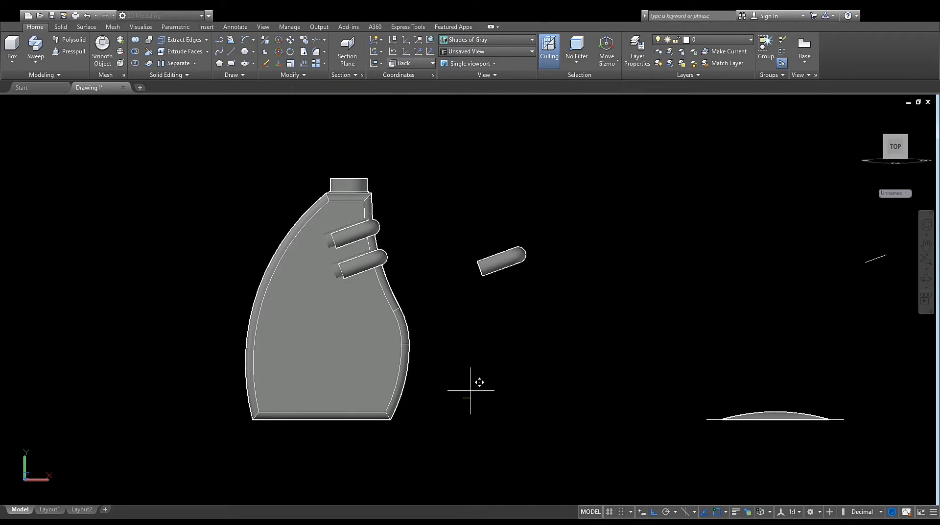
pyautogui.scroll(5, 351, 270)
pyautogui.keyDown('shift'); pyautogui.moveTo(397, 242); pyautogui.dragTo(394, 280, button='middle'); pyautogui.keyUp('shift')
pyautogui.scroll(-3, 395, 280)
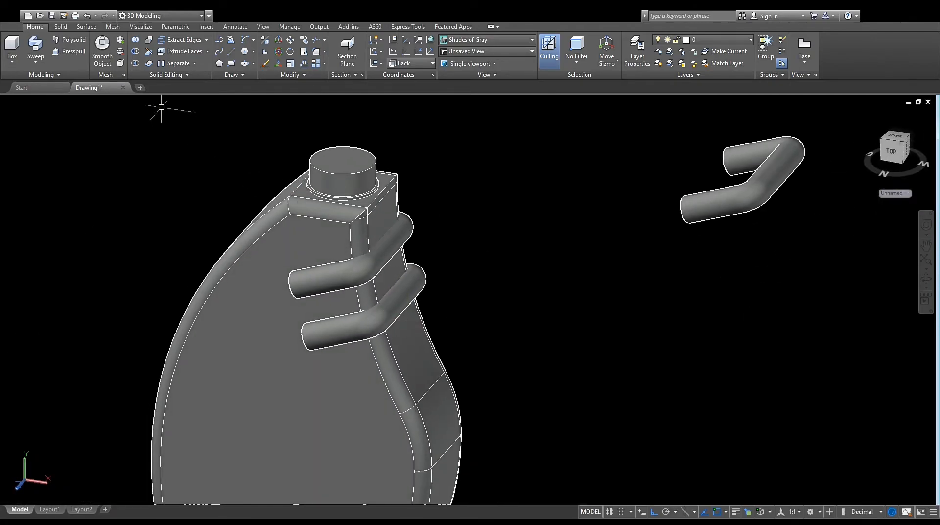
# Subtract the two U-shaped bars from the bottle body to cut rounded grip grooves below the neck
pyautogui.click(61, 27)
pyautogui.click(203, 299)
pyautogui.press('Return')
pyautogui.click(434, 209)
pyautogui.click(342, 358)
pyautogui.press('Return')
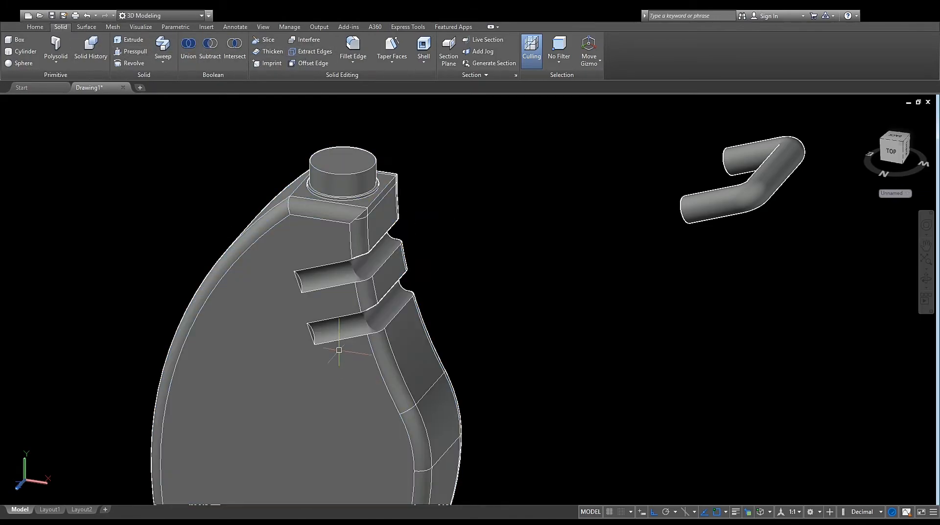
pyautogui.scroll(-3, 315, 278)
pyautogui.keyDown('shift'); pyautogui.moveTo(320, 325); pyautogui.dragTo(344, 264, button='middle'); pyautogui.keyUp('shift')
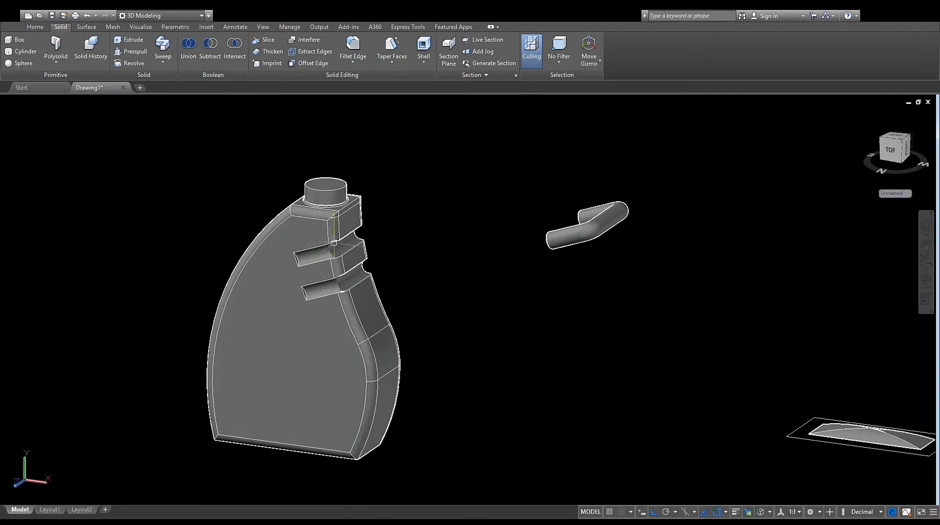
# Fillet the upper edge of the bottle's narrow side beside the collar
pyautogui.scroll(4, 344, 223)
pyautogui.moveTo(344, 223); pyautogui.dragTo(354, 259, button='middle')
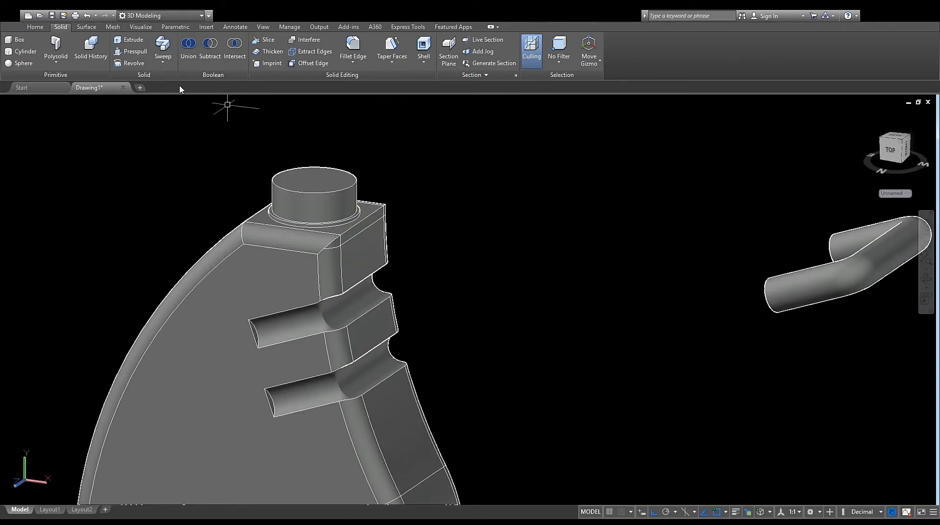
pyautogui.click(38, 28)
pyautogui.click(61, 28)
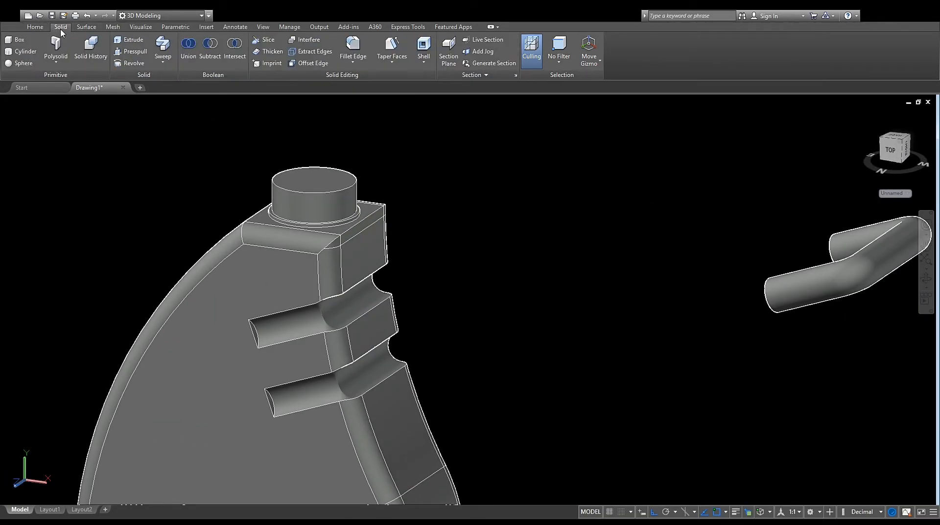
pyautogui.click(356, 57)
pyautogui.scroll(3, 357, 198)
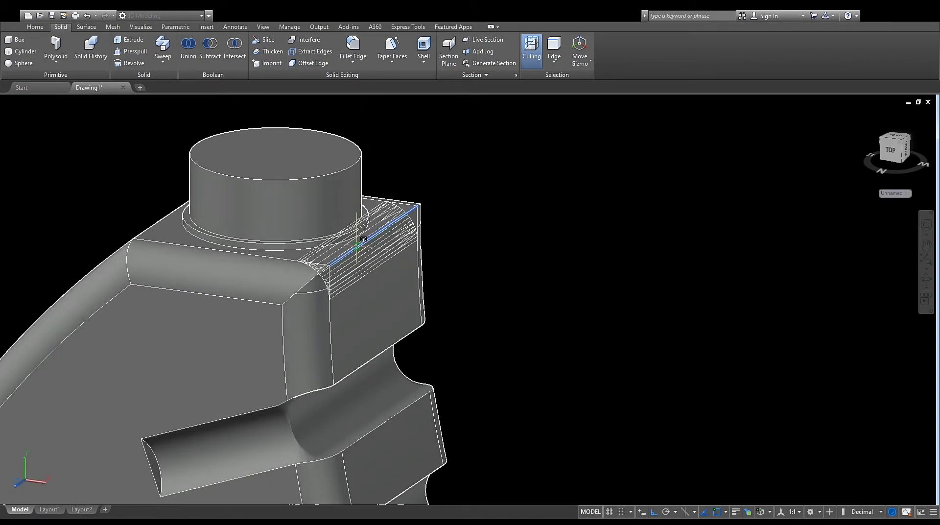
pyautogui.press('Escape')
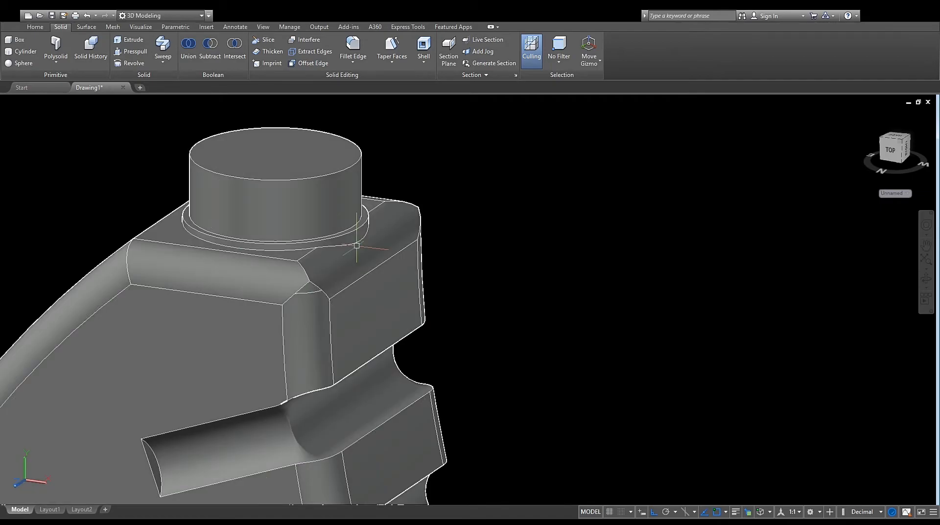
# Fillet the curved end edge of the upper grip groove on the top-facing broad side
pyautogui.scroll(-5, 334, 272)
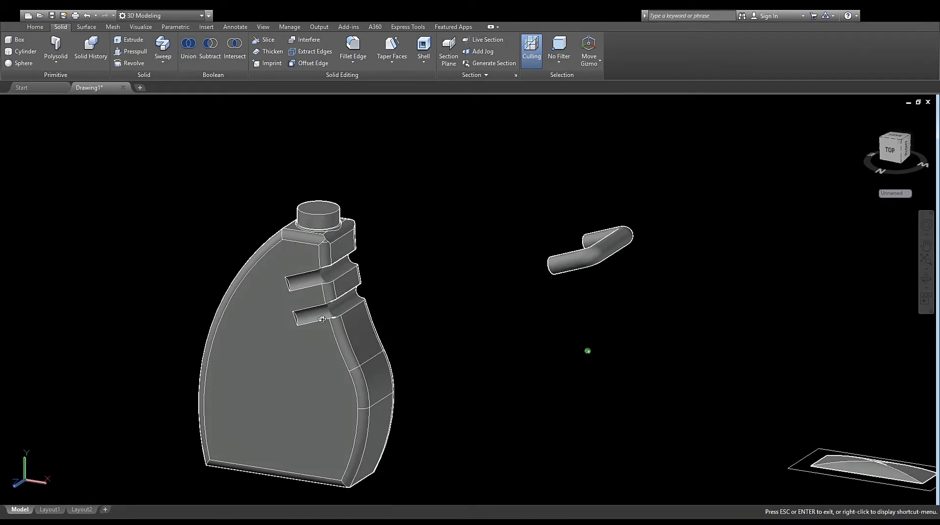
pyautogui.scroll(4, 294, 287)
pyautogui.click(353, 49)
pyautogui.scroll(3, 291, 288)
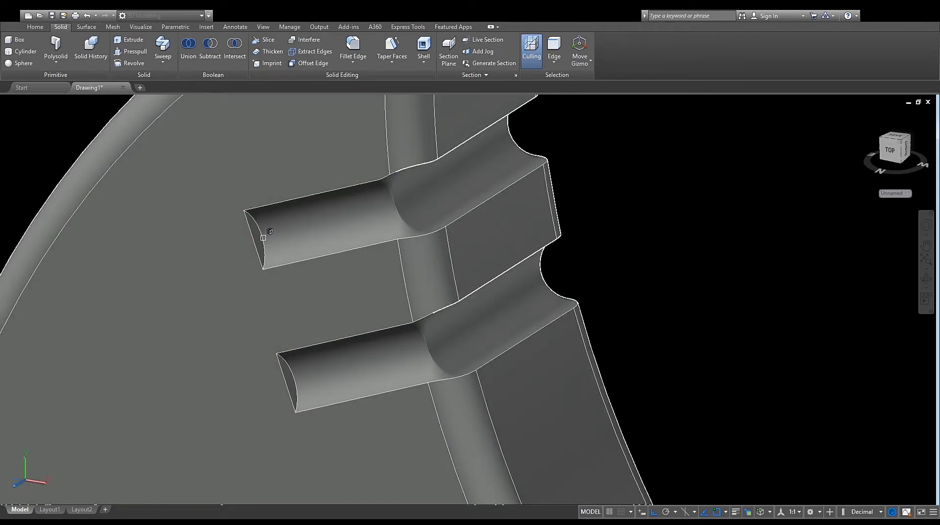
pyautogui.press('Return')
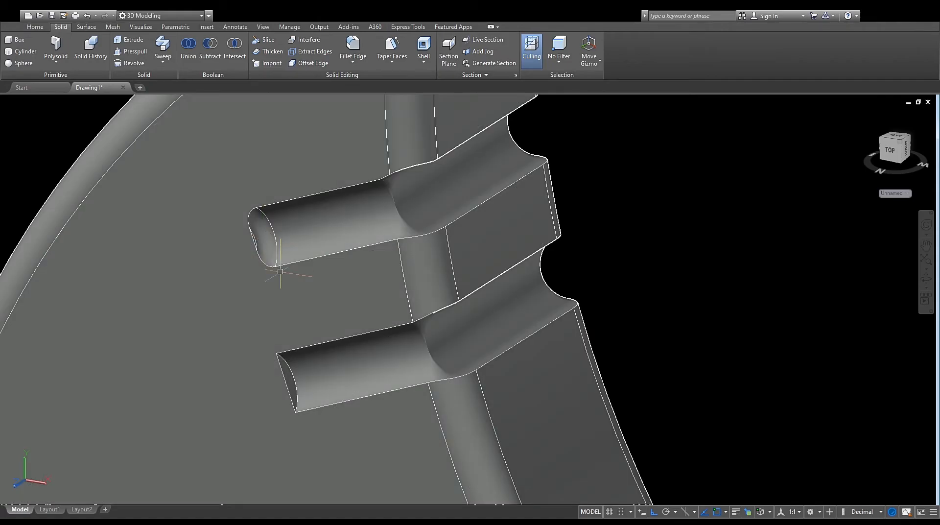
# Switch to the 2D Wireframe visual style and fillet the curved end edges of the remaining grip groove ends
pyautogui.click(35, 27)
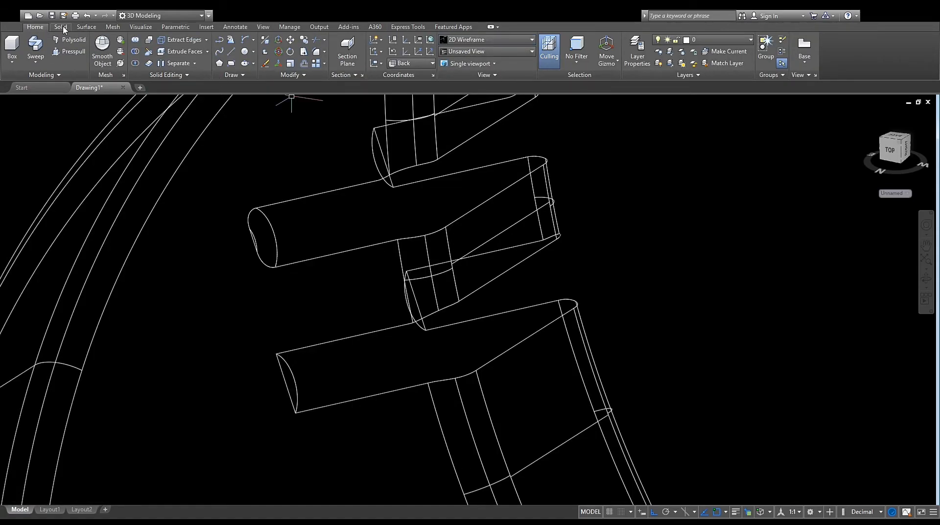
pyautogui.click(61, 27)
pyautogui.keyDown('shift'); pyautogui.moveTo(294, 373); pyautogui.dragTo(269, 419, button='middle'); pyautogui.keyUp('shift')
pyautogui.scroll(8, 639, 164)
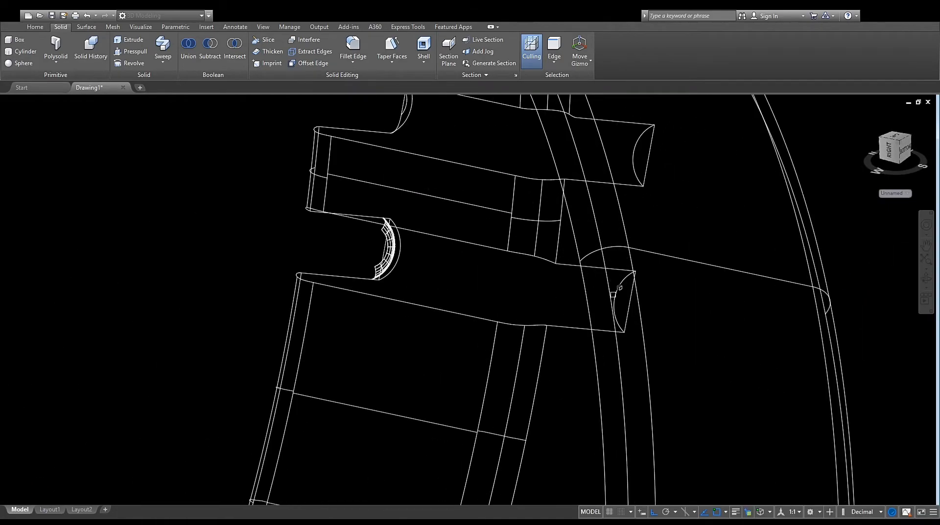
pyautogui.press('Return')
pyautogui.press('Return')
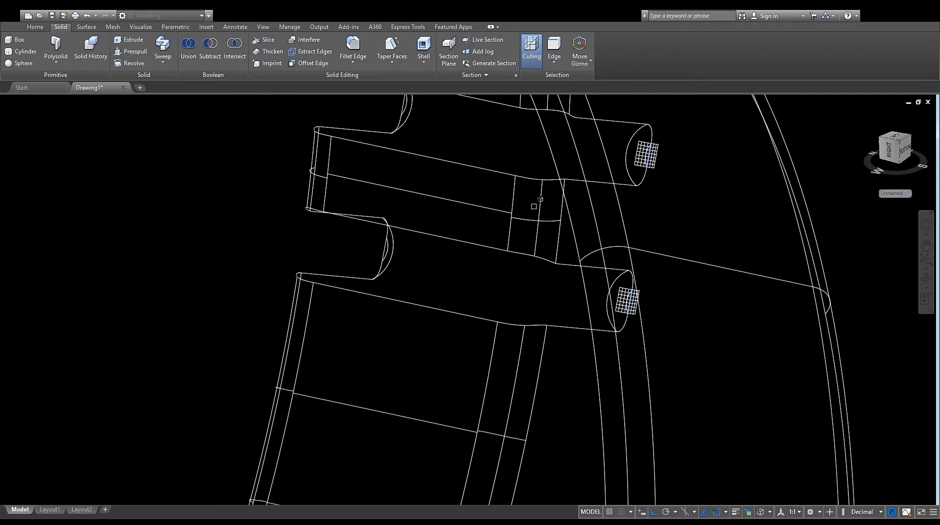
# Fillet the outer end edges of both grip grooves on the two broad sides of the bottle
pyautogui.keyDown('shift'); pyautogui.moveTo(526, 209); pyautogui.dragTo(351, 189, button='middle'); pyautogui.keyUp('shift')
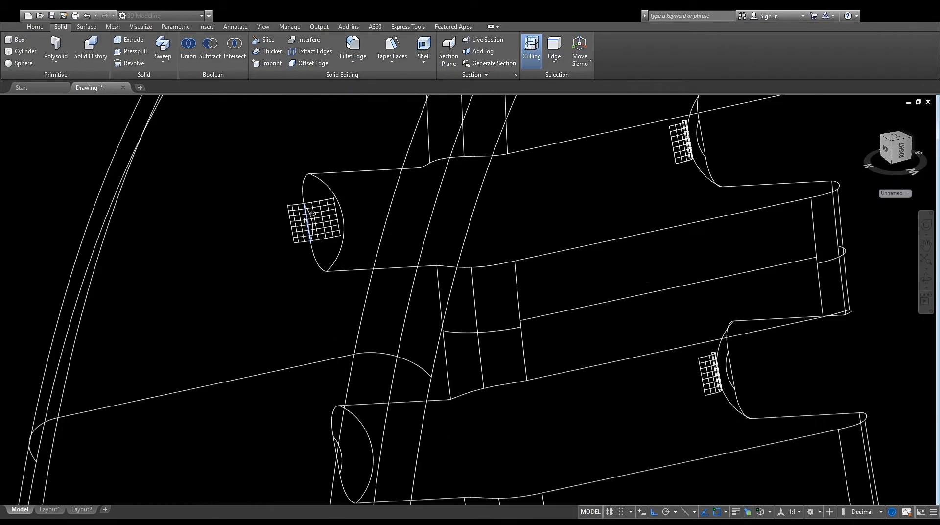
pyautogui.moveTo(320, 425); pyautogui.dragTo(311, 340, button='middle')
pyautogui.press('Return')
pyautogui.press('Return')
pyautogui.scroll(-4, 346, 327)
pyautogui.scroll(3, 357, 328)
pyautogui.moveTo(461, 340); pyautogui.dragTo(406, 331, button='middle')
pyautogui.scroll(-4, 329, 310)
pyautogui.scroll(4, 372, 274)
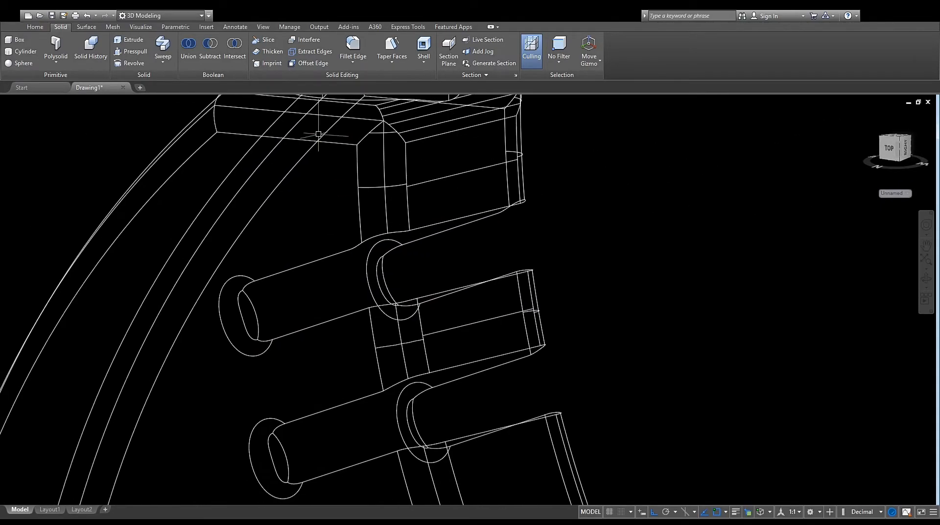
# Fillet the upper groove's top edge on the top-facing broad side
pyautogui.click(353, 44)
pyautogui.click(287, 270)
pyautogui.press('Return')
pyautogui.press('Return')
pyautogui.press('Return')
pyautogui.click(294, 267)
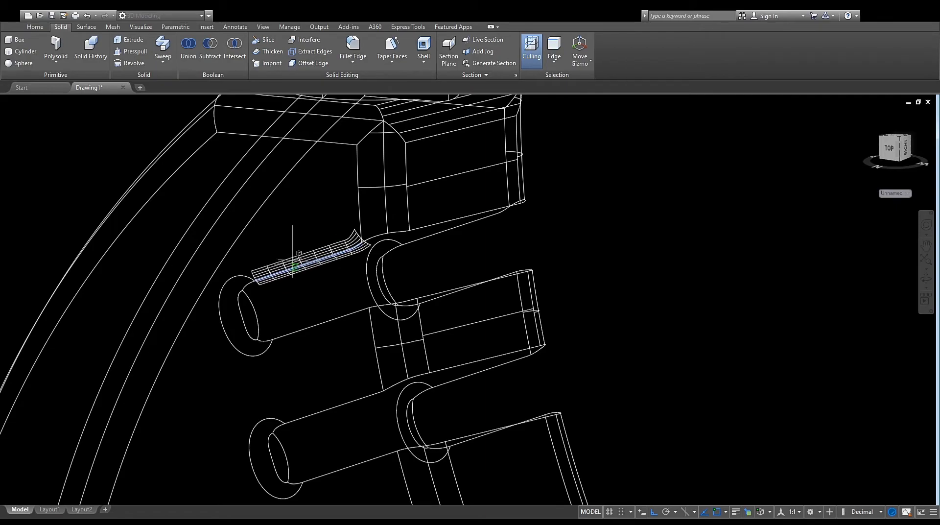
pyautogui.press('Return')
pyautogui.press('Return')
pyautogui.press('Return')
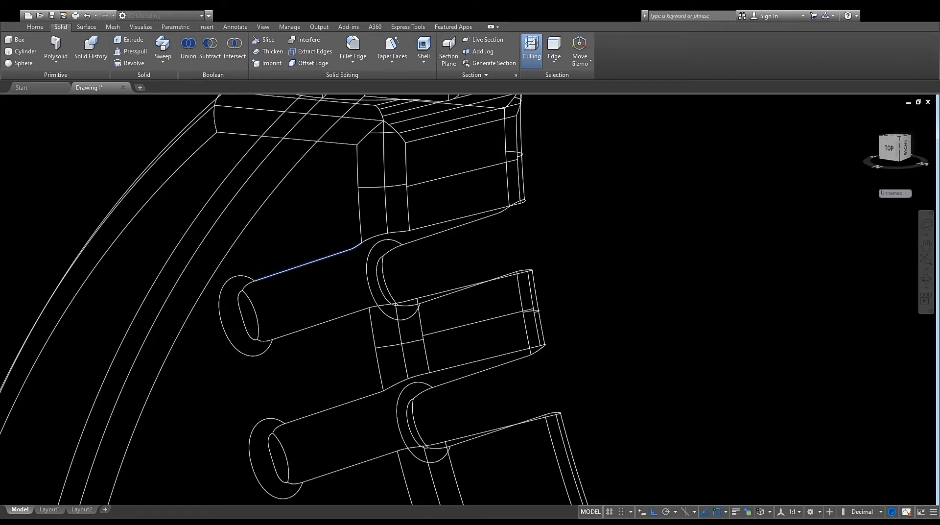
pyautogui.press('Return')
pyautogui.click(284, 270)
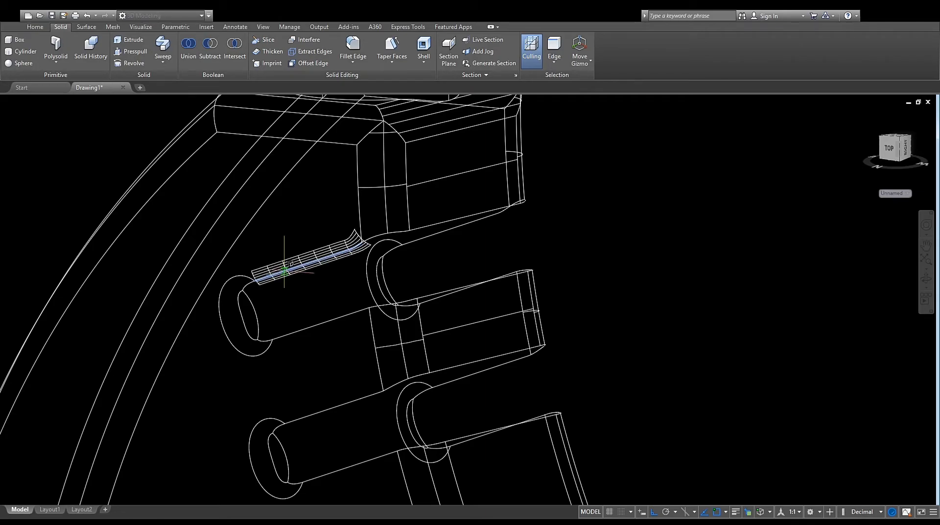
pyautogui.press('Return')
pyautogui.press('Return')
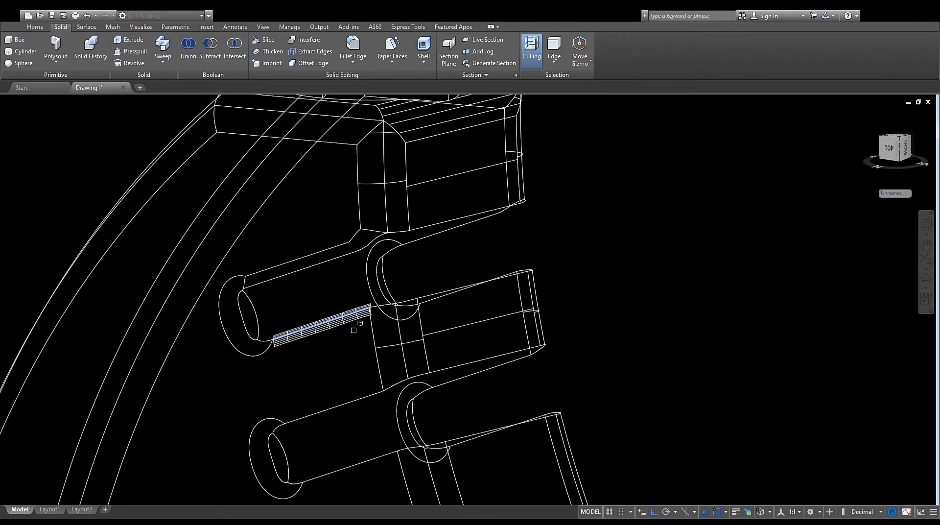
# Fillet the bottom edges of the upper grip groove around the bottle's narrow side
pyautogui.scroll(-5, 337, 334)
pyautogui.scroll(10, 395, 373)
pyautogui.click(385, 295)
pyautogui.press('Return')
pyautogui.press('Return')
pyautogui.scroll(-4, 470, 308)
pyautogui.keyDown('shift'); pyautogui.moveTo(493, 312); pyautogui.dragTo(528, 311, button='middle'); pyautogui.keyUp('shift')
pyautogui.scroll(-10, 521, 309)
pyautogui.scroll(12, 570, 286)
pyautogui.moveTo(565, 284)
pyautogui.mouseDown(button='middle')
pyautogui.moveTo(436, 373)
pyautogui.moveTo(451, 342)
pyautogui.moveTo(558, 274)
pyautogui.mouseUp(button='middle')
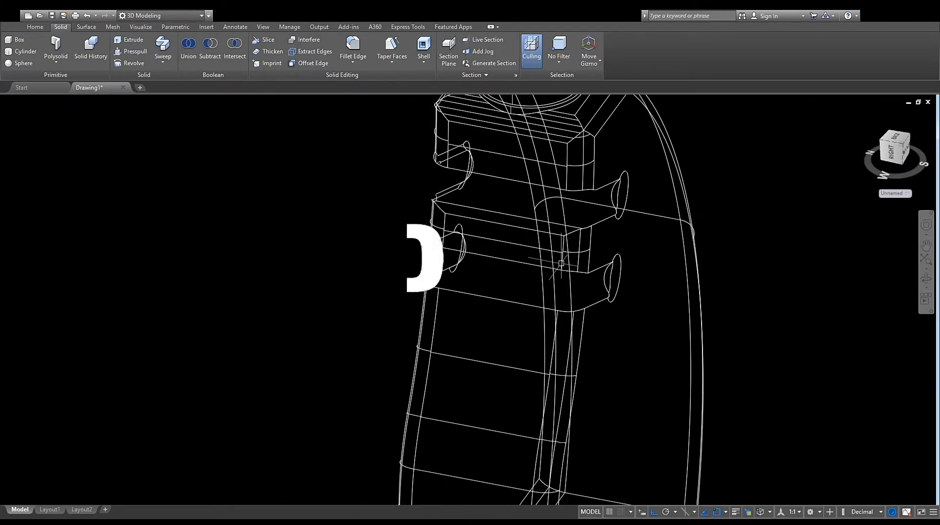
# Fillet the upper groove's top edge on the opposite broad side and along the narrow side
pyautogui.moveTo(602, 220); pyautogui.dragTo(537, 323, button='middle')
pyautogui.scroll(5, 537, 323)
pyautogui.press('Return')
pyautogui.click(535, 323)
pyautogui.press('Return')
pyautogui.press('Return')
pyautogui.press('Return')
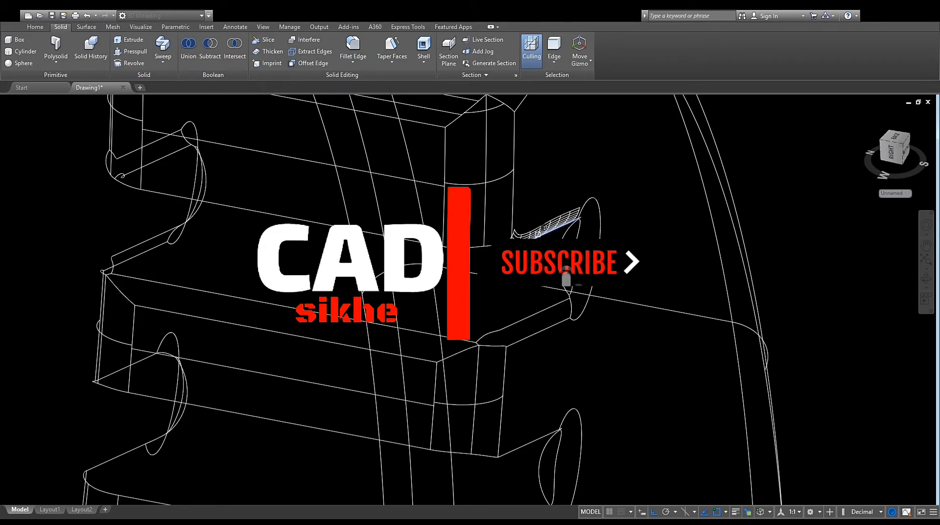
pyautogui.click(534, 238)
pyautogui.press('Return')
pyautogui.press('Return')
pyautogui.press('Return')
pyautogui.click(333, 225)
pyautogui.press('Return')
pyautogui.press('Return')
# Try to fillet the curved corner edges where the upper groove's top edge meets the bottle's rounded vertical corner
pyautogui.scroll(-7, 320, 242)
pyautogui.keyDown('shift'); pyautogui.moveTo(321, 242); pyautogui.dragTo(421, 233, button='middle'); pyautogui.keyUp('shift')
pyautogui.scroll(7, 304, 306)
pyautogui.scroll(4, 295, 320)
pyautogui.moveTo(289, 333); pyautogui.dragTo(312, 265, button='middle')
pyautogui.press('Return')
pyautogui.click(318, 245)
pyautogui.click(232, 255)
pyautogui.press('Return')
pyautogui.press('Return')
pyautogui.press('Return')
pyautogui.click(320, 244)
pyautogui.press('Return')
pyautogui.press('Return')
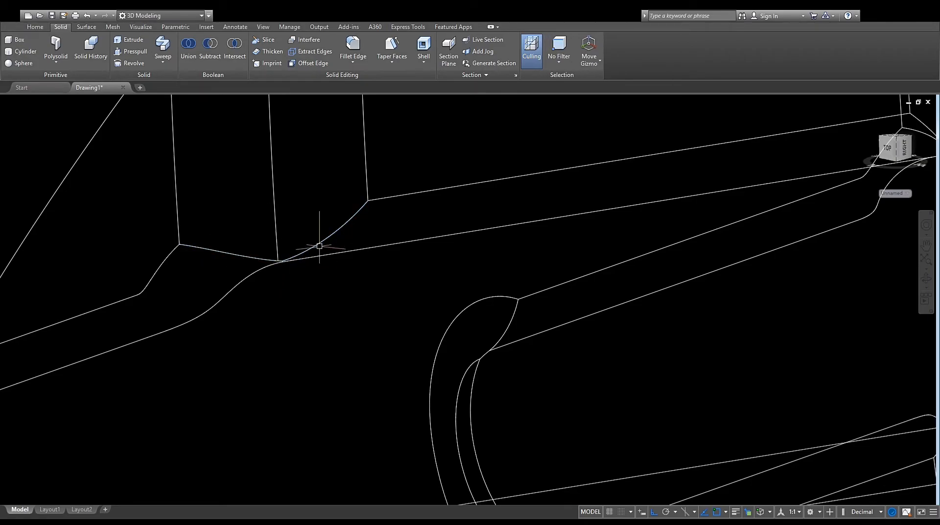
# Select the lower groove's top and bottom edges along the top-facing broad side and the narrow side for filleting
pyautogui.scroll(-6, 319, 243)
pyautogui.moveTo(304, 426); pyautogui.dragTo(283, 312, button='middle')
pyautogui.press('Return')
pyautogui.click(234, 296)
pyautogui.click(363, 258)
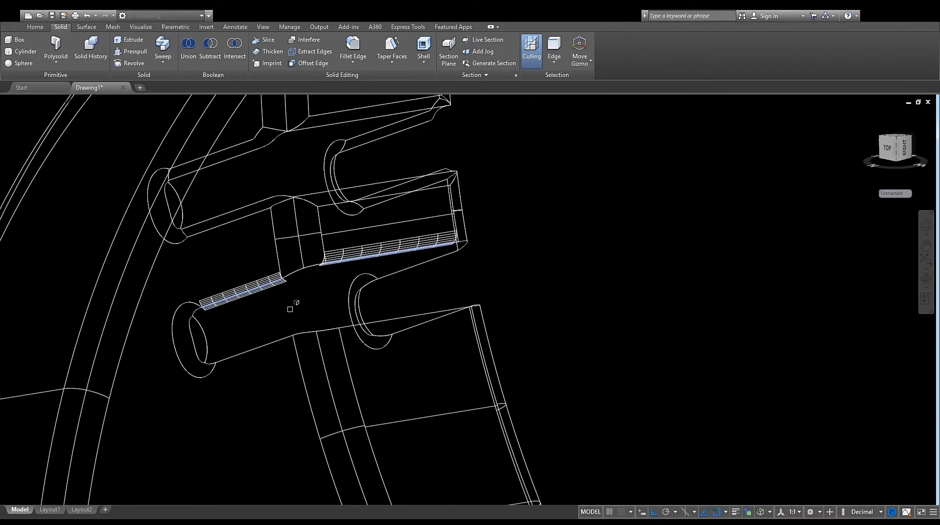
pyautogui.click(400, 317)
pyautogui.keyDown('shift'); pyautogui.moveTo(447, 323); pyautogui.dragTo(482, 250, button='middle'); pyautogui.keyUp('shift')
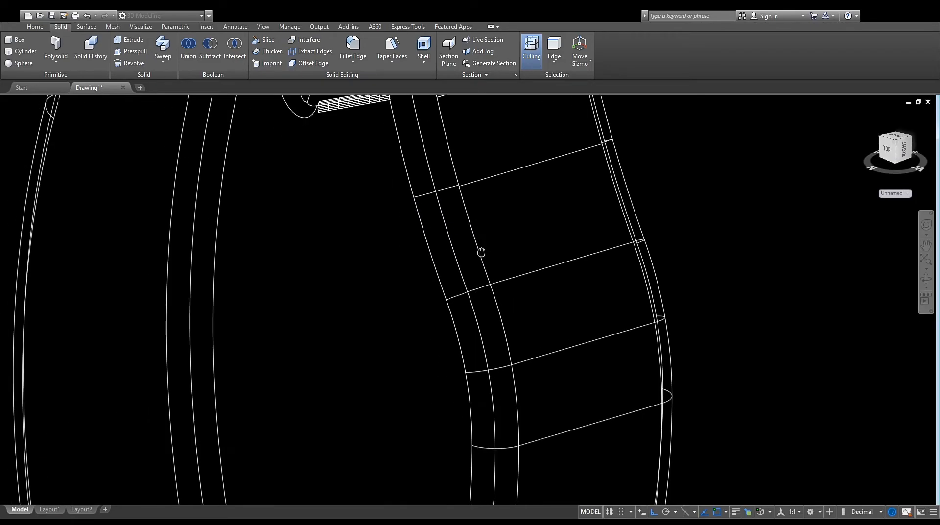
pyautogui.moveTo(494, 162); pyautogui.dragTo(465, 367, button='middle')
pyautogui.scroll(5, 501, 249)
pyautogui.click(508, 263)
# Add the lower groove's edges on the opposite broad side to the selection and apply the fillet
pyautogui.scroll(-5, 508, 263)
pyautogui.keyDown('shift'); pyautogui.moveTo(600, 263); pyautogui.dragTo(553, 267, button='middle'); pyautogui.keyUp('shift')
pyautogui.moveTo(650, 249); pyautogui.dragTo(235, 343, button='middle')
pyautogui.keyDown('shift'); pyautogui.moveTo(615, 329); pyautogui.dragTo(563, 325, button='middle'); pyautogui.keyUp('shift')
pyautogui.moveTo(514, 338); pyautogui.dragTo(417, 352, button='middle')
pyautogui.keyDown('shift'); pyautogui.moveTo(495, 360); pyautogui.dragTo(446, 362, button='middle'); pyautogui.keyUp('shift')
pyautogui.moveTo(734, 372); pyautogui.dragTo(195, 382, button='middle')
pyautogui.keyDown('shift'); pyautogui.moveTo(494, 389); pyautogui.dragTo(448, 390, button='middle'); pyautogui.keyUp('shift')
pyautogui.moveTo(660, 363); pyautogui.dragTo(318, 358, button='middle')
pyautogui.scroll(3, 566, 300)
pyautogui.click(539, 311)
pyautogui.press('Return')
pyautogui.press('Return')
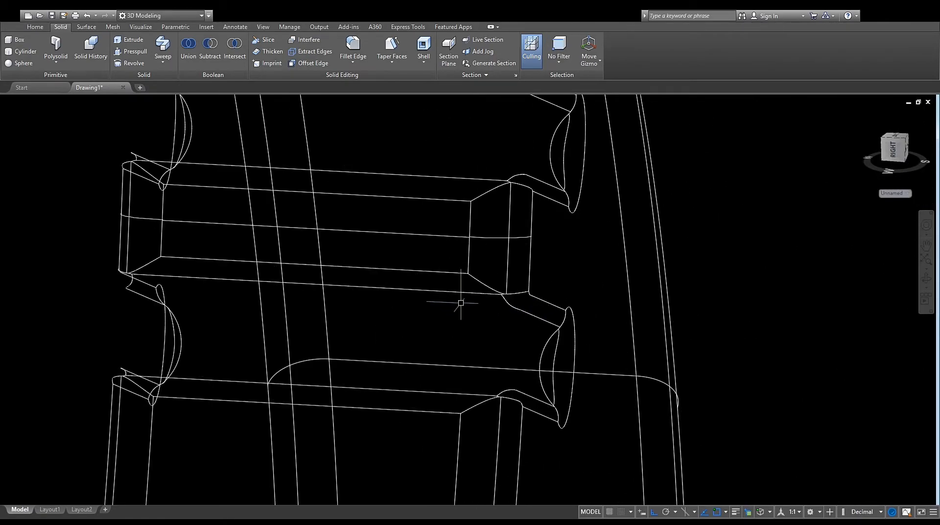
# Examine the whole bottle and its filleted grip grooves from the narrow side
pyautogui.scroll(-5, 458, 300)
pyautogui.scroll(2, 410, 291)
pyautogui.keyDown('shift'); pyautogui.moveTo(410, 296); pyautogui.dragTo(452, 322, button='middle'); pyautogui.keyUp('shift')
pyautogui.scroll(-4, 452, 323)
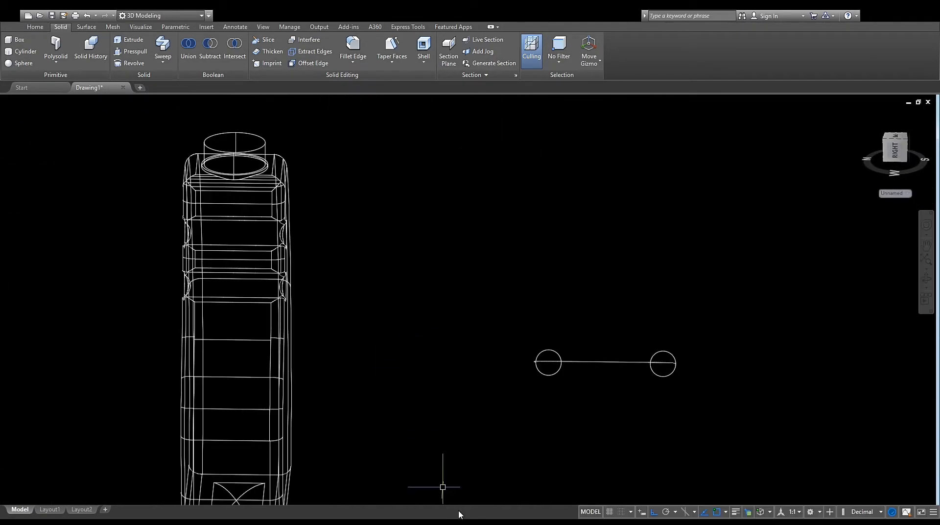
pyautogui.moveTo(341, 348); pyautogui.dragTo(451, 319, button='middle')
pyautogui.scroll(-4, 381, 346)
pyautogui.scroll(4, 183, 362)
# Fillet the corner edges above and below the lower groove at the vertical corner of the top-facing broad side
pyautogui.moveTo(182, 362); pyautogui.dragTo(319, 350, button='middle')
pyautogui.scroll(5, 317, 303)
pyautogui.moveTo(317, 304); pyautogui.dragTo(417, 306, button='middle')
pyautogui.click(352, 48)
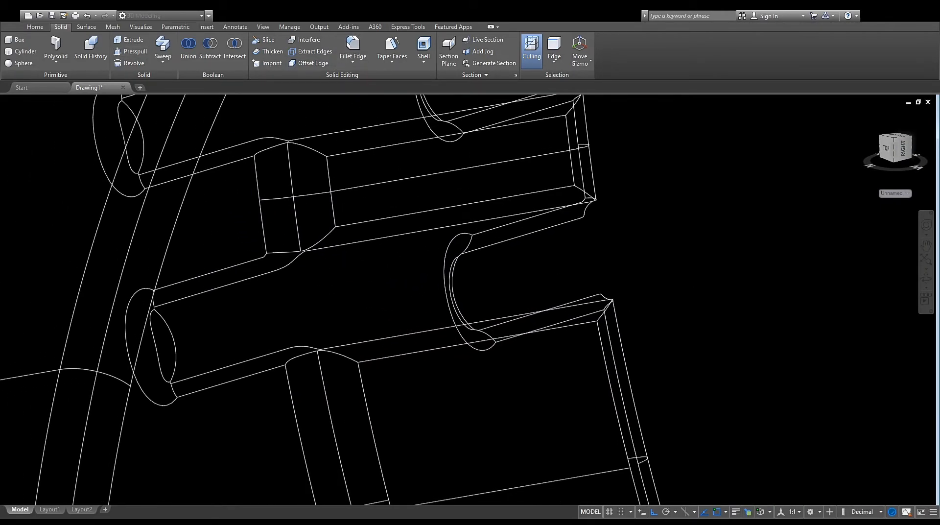
pyautogui.press('Return')
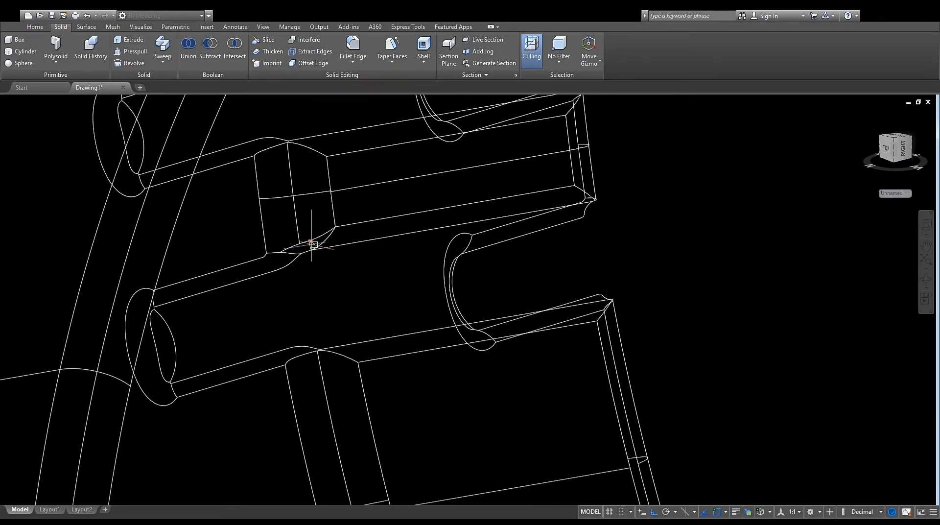
pyautogui.press('Return')
pyautogui.press('Return')
pyautogui.click(300, 354)
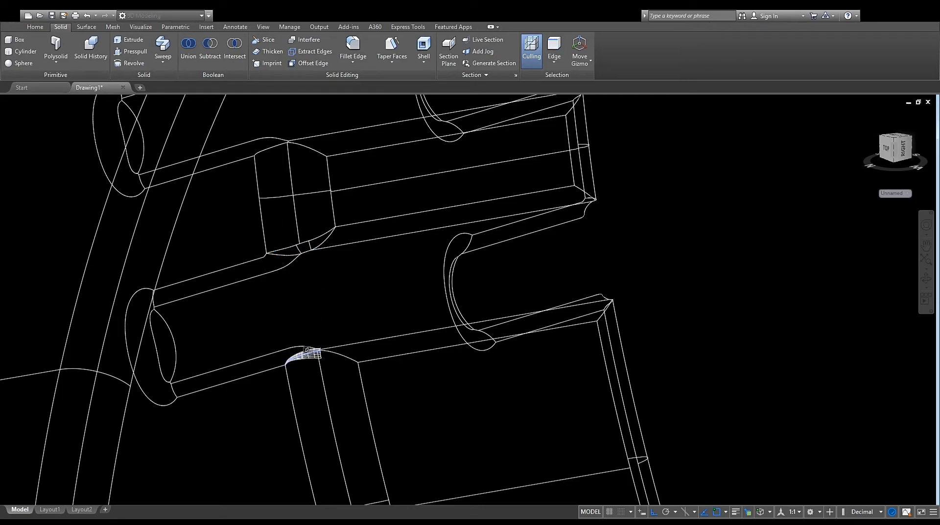
pyautogui.press('Return')
pyautogui.press('Return')
# Fillet the corner edge below the lower groove at the vertical corner of the opposite broad side
pyautogui.scroll(-2, 588, 294)
pyautogui.keyDown('shift'); pyautogui.moveTo(597, 289); pyautogui.dragTo(640, 274); pyautogui.keyUp('shift')
pyautogui.keyDown('shift'); pyautogui.moveTo(640, 275); pyautogui.dragTo(578, 299, button='middle'); pyautogui.keyUp('shift')
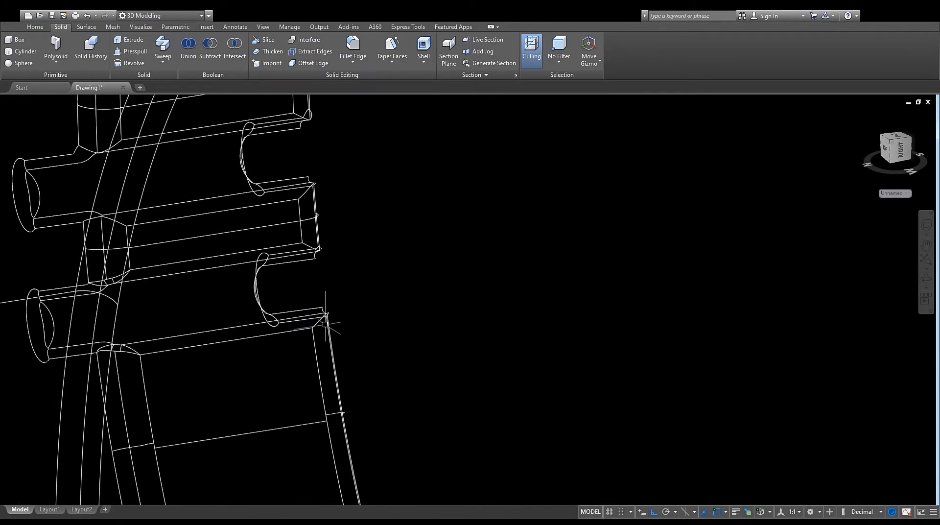
pyautogui.scroll(2, 323, 323)
pyautogui.press('Return')
pyautogui.click(313, 321)
pyautogui.keyDown('shift'); pyautogui.moveTo(338, 331); pyautogui.dragTo(416, 343, button='middle'); pyautogui.keyUp('shift')
pyautogui.moveTo(416, 343); pyautogui.dragTo(1, 388, button='middle')
pyautogui.scroll(-2, 346, 342)
pyautogui.moveTo(803, 162); pyautogui.dragTo(413, 397, button='middle')
pyautogui.scroll(5, 406, 387)
pyautogui.keyDown('shift'); pyautogui.moveTo(442, 363); pyautogui.dragTo(482, 343, button='middle'); pyautogui.keyUp('shift')
pyautogui.moveTo(482, 343); pyautogui.dragTo(564, 287, button='middle')
pyautogui.scroll(-8, 564, 287)
pyautogui.moveTo(648, 301); pyautogui.dragTo(543, 332, button='middle')
pyautogui.keyDown('shift'); pyautogui.moveTo(542, 331); pyautogui.dragTo(652, 310, button='middle'); pyautogui.keyUp('shift')
pyautogui.scroll(5, 652, 310)
pyautogui.scroll(6, 289, 384)
pyautogui.click(339, 355)
pyautogui.press('Return')
pyautogui.press('Return')
# Fillet the curved corner edge above the lower groove on the opposite broad side
pyautogui.moveTo(480, 304); pyautogui.dragTo(514, 401, button='middle')
pyautogui.press('Return')
pyautogui.click(363, 319)
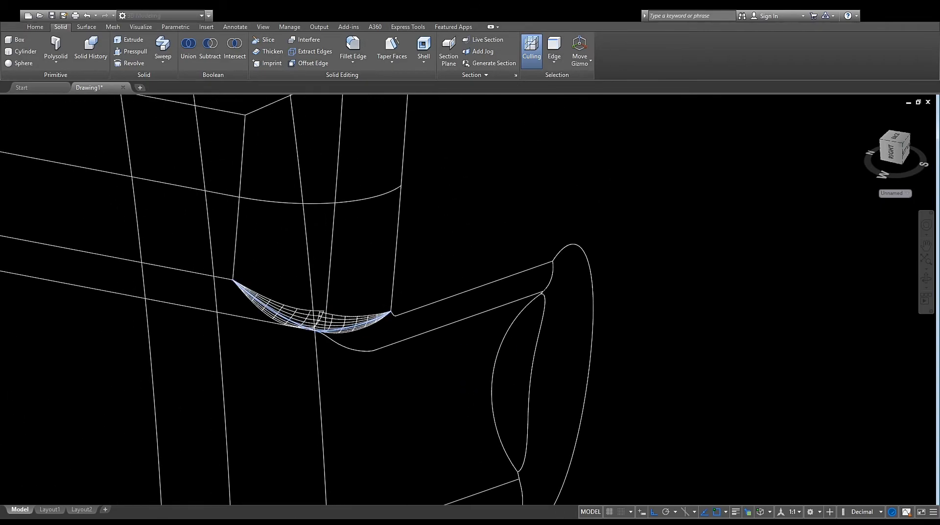
pyautogui.press('Return')
pyautogui.press('Return')
# Fillet the curved corner edge below the upper groove on the opposite broad side
pyautogui.scroll(-5, 442, 363)
pyautogui.moveTo(442, 363); pyautogui.dragTo(493, 370, button='middle')
pyautogui.press('Return')
pyautogui.click(435, 265)
pyautogui.press('Return')
pyautogui.press('Return')
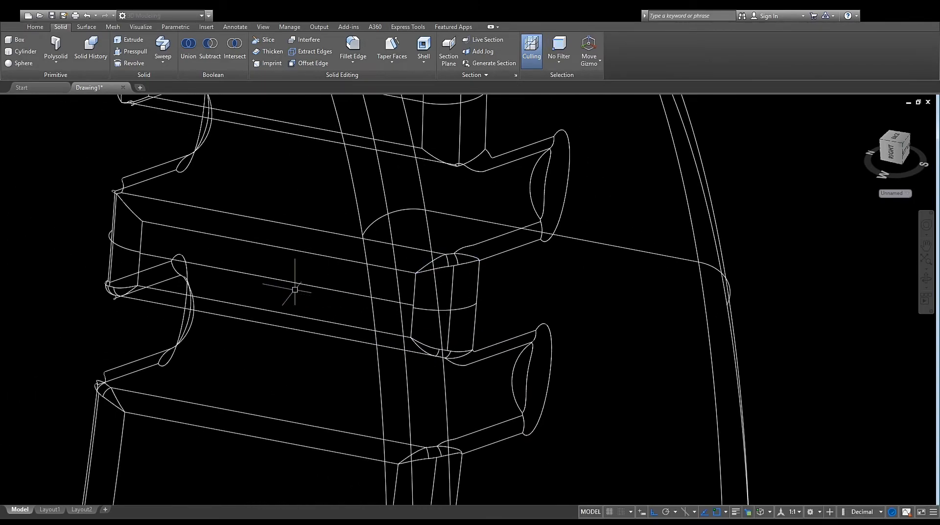
# Fillet the curved corner edge below the upper groove on the top-facing broad side
pyautogui.moveTo(120, 275); pyautogui.dragTo(196, 252, button='middle')
pyautogui.scroll(-5, 195, 252)
pyautogui.keyDown('shift'); pyautogui.moveTo(275, 247); pyautogui.dragTo(577, 382, button='middle'); pyautogui.keyUp('shift')
pyautogui.moveTo(225, 366); pyautogui.dragTo(240, 361, button='middle')
pyautogui.scroll(4, 239, 360)
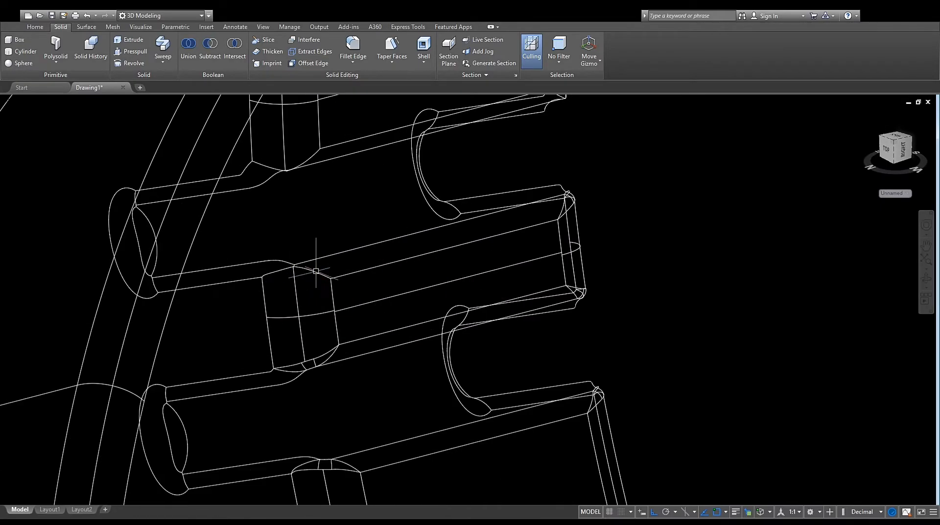
pyautogui.press('Return')
pyautogui.click(284, 275)
pyautogui.press('Return')
pyautogui.press('Return')
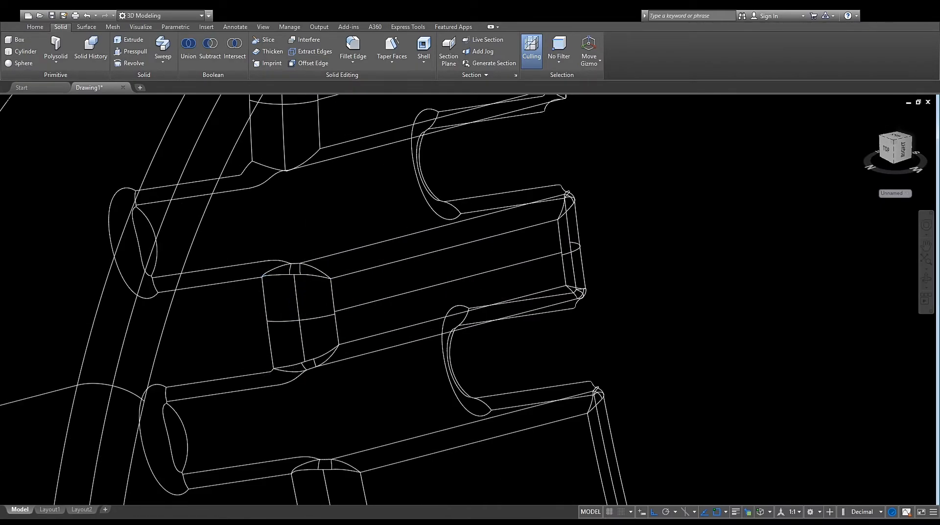
# Fillet the remaining curved corner edges beside the grip grooves on both broad sides
pyautogui.moveTo(303, 160); pyautogui.dragTo(309, 253, button='middle')
pyautogui.press('Return')
pyautogui.press('Return')
pyautogui.keyDown('shift'); pyautogui.moveTo(315, 294); pyautogui.dragTo(611, 282, button='middle'); pyautogui.keyUp('shift')
pyautogui.press('Return')
pyautogui.click(572, 319)
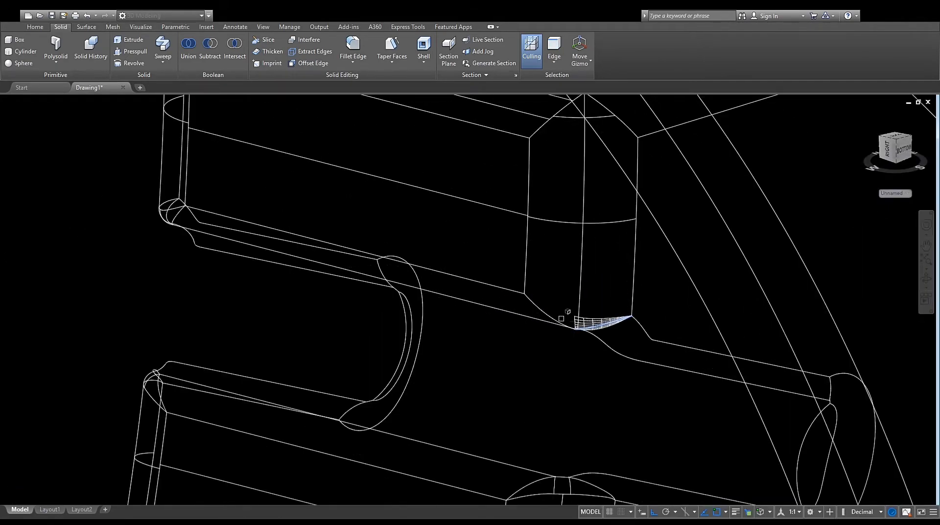
pyautogui.press('Return')
pyautogui.press('Return')
# Fillet the short bottom edge of the base on the bottle's curved back side
pyautogui.scroll(-6, 520, 267)
pyautogui.keyDown('shift'); pyautogui.moveTo(522, 267); pyautogui.dragTo(724, 276, button='middle'); pyautogui.keyUp('shift')
pyautogui.moveTo(525, 324); pyautogui.dragTo(398, 247, button='middle')
pyautogui.scroll(-5, 391, 243)
pyautogui.keyDown('shift'); pyautogui.moveTo(377, 342); pyautogui.dragTo(396, 268, button='middle'); pyautogui.keyUp('shift')
pyautogui.scroll(3, 396, 268)
pyautogui.scroll(2, 396, 268)
pyautogui.press('Return')
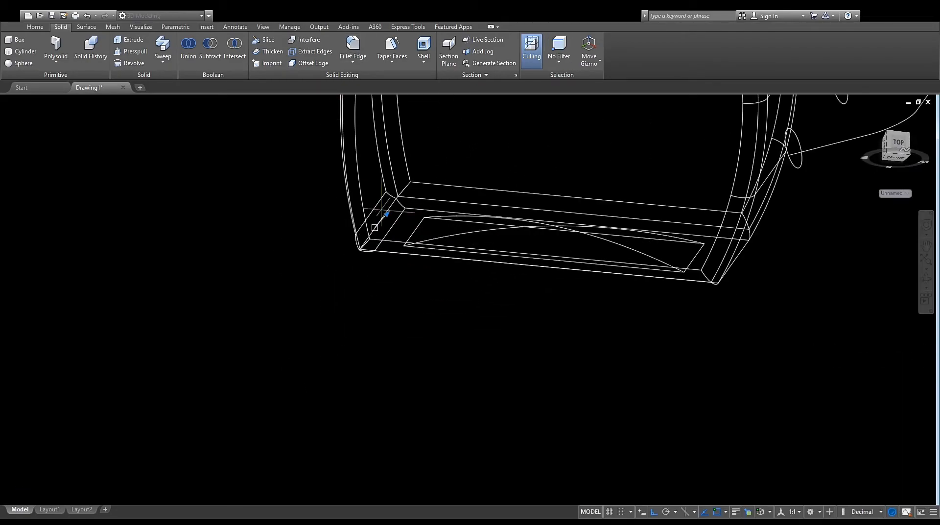
pyautogui.scroll(4, 728, 271)
pyautogui.scroll(-6, 701, 290)
pyautogui.keyDown('shift'); pyautogui.moveTo(700, 299); pyautogui.dragTo(433, 373, button='middle'); pyautogui.keyUp('shift')
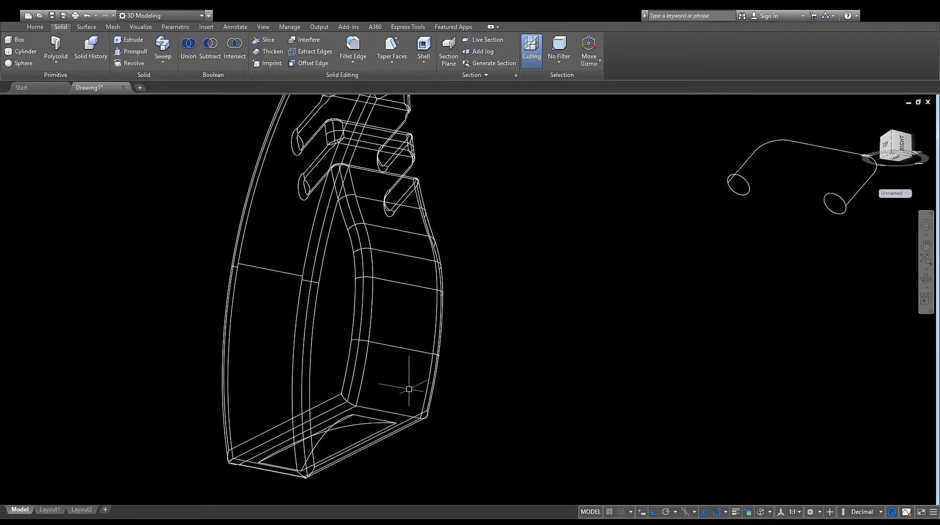
# Fillet the short bottom edge of the base on the grip side
pyautogui.scroll(4, 408, 394)
pyautogui.press('Return')
pyautogui.click(380, 447)
pyautogui.press('Return')
pyautogui.press('Return')
# Fillet the four rim edges of the rectangular recess in the base
pyautogui.scroll(-8, 418, 256)
pyautogui.keyDown('shift'); pyautogui.moveTo(422, 260); pyautogui.dragTo(458, 345, button='middle'); pyautogui.keyUp('shift')
pyautogui.scroll(5, 275, 264)
pyautogui.scroll(-2, 326, 370)
pyautogui.keyDown('shift'); pyautogui.moveTo(329, 367); pyautogui.dragTo(369, 214, button='middle'); pyautogui.keyUp('shift')
pyautogui.moveTo(377, 196); pyautogui.dragTo(395, 387, button='middle')
pyautogui.scroll(4, 394, 387)
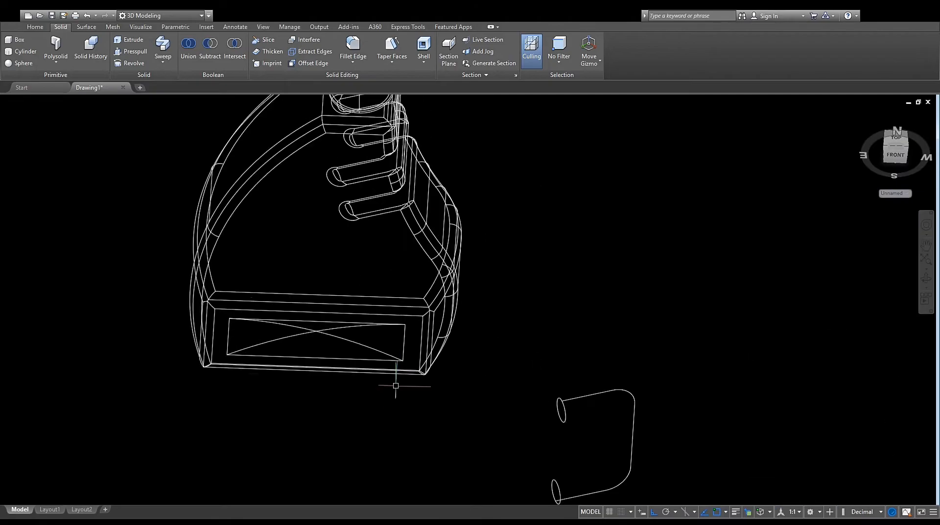
pyautogui.press('Return')
pyautogui.click(297, 344)
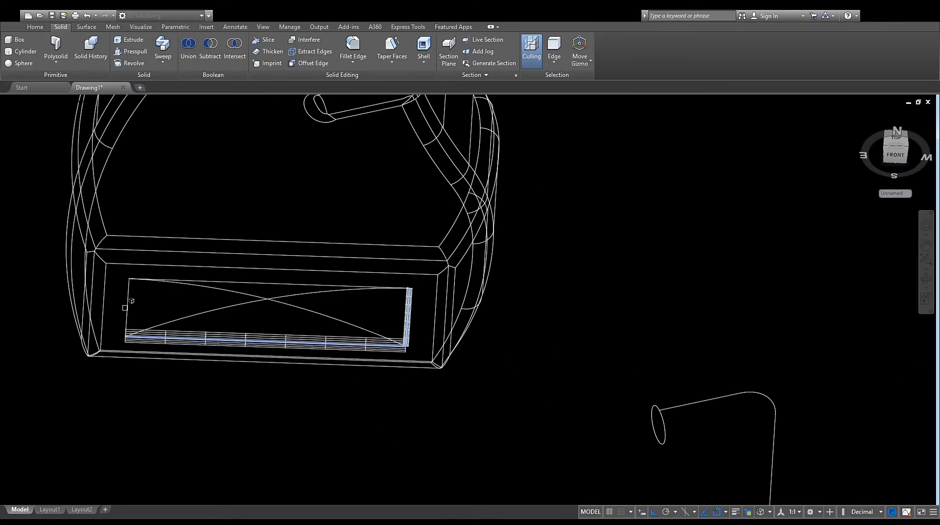
pyautogui.click(227, 281)
pyautogui.press('Return')
pyautogui.press('Return')
# Inspect the filleted base and recess in the Realistic visual style, and return to 2D Wireframe
pyautogui.scroll(-5, 223, 306)
pyautogui.scroll(2, 222, 319)
pyautogui.keyDown('shift'); pyautogui.moveTo(241, 302); pyautogui.dragTo(262, 253, button='middle'); pyautogui.keyUp('shift')
pyautogui.click(262, 253)
pyautogui.press('Escape')
pyautogui.click(35, 26)
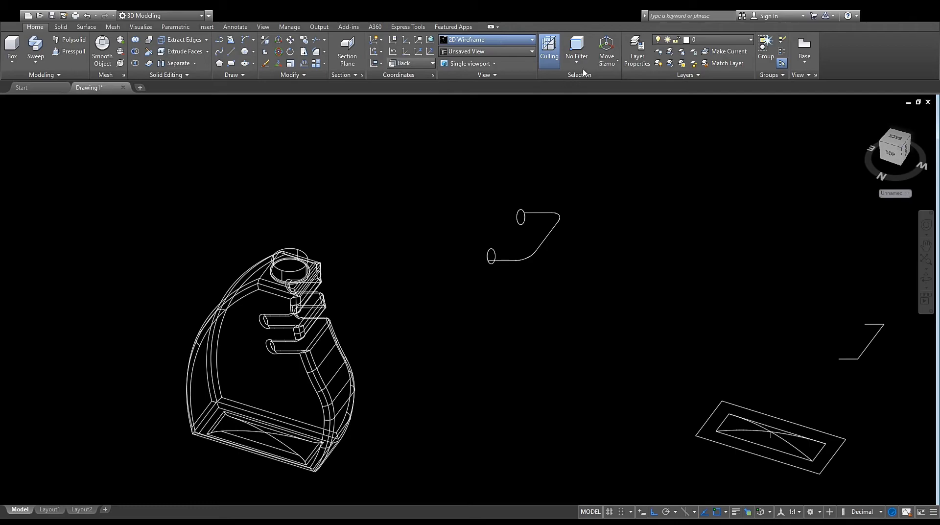
pyautogui.scroll(6, 297, 361)
pyautogui.moveTo(297, 361); pyautogui.dragTo(444, 139, button='middle')
pyautogui.scroll(-5, 367, 294)
pyautogui.click(459, 59)
# Fillet the mitred edge where the side and bottom fillets meet at a grip-side base corner
pyautogui.scroll(-4, 388, 235)
pyautogui.keyDown('shift'); pyautogui.moveTo(389, 238); pyautogui.dragTo(363, 284, button='middle'); pyautogui.keyUp('shift')
pyautogui.scroll(7, 383, 235)
pyautogui.scroll(-6, 339, 261)
pyautogui.scroll(6, 349, 337)
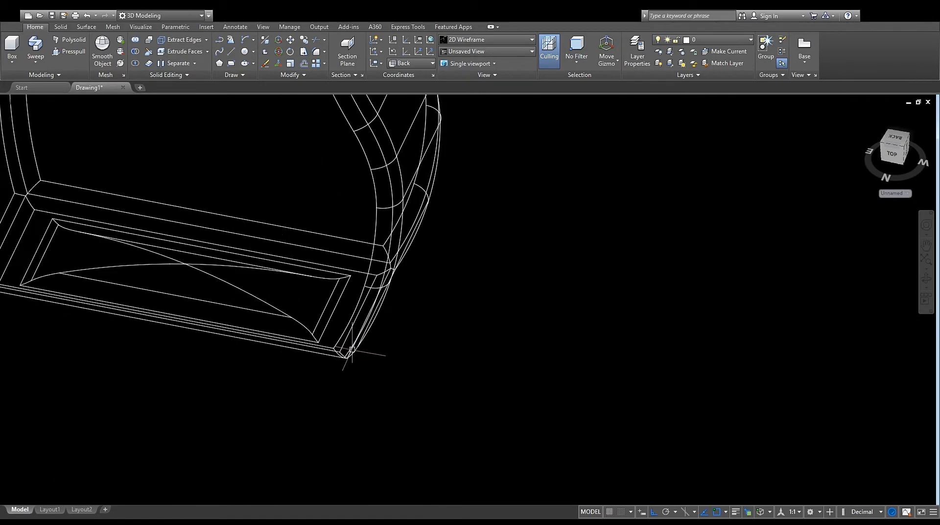
pyautogui.keyDown('shift'); pyautogui.moveTo(346, 353); pyautogui.dragTo(365, 260, button='middle'); pyautogui.keyUp('shift')
pyautogui.scroll(7, 336, 206)
pyautogui.moveTo(334, 208); pyautogui.dragTo(347, 314, button='middle')
pyautogui.click(61, 27)
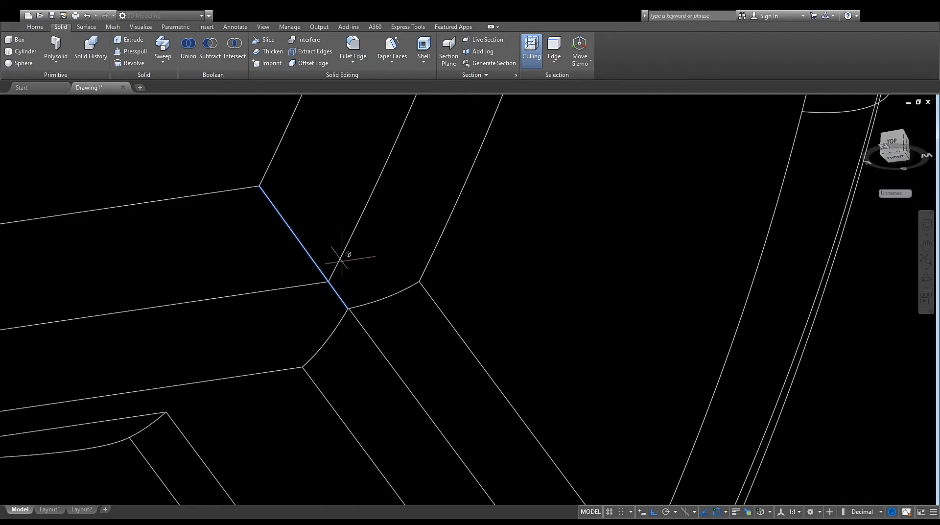
pyautogui.press('Return')
pyautogui.press('Return')
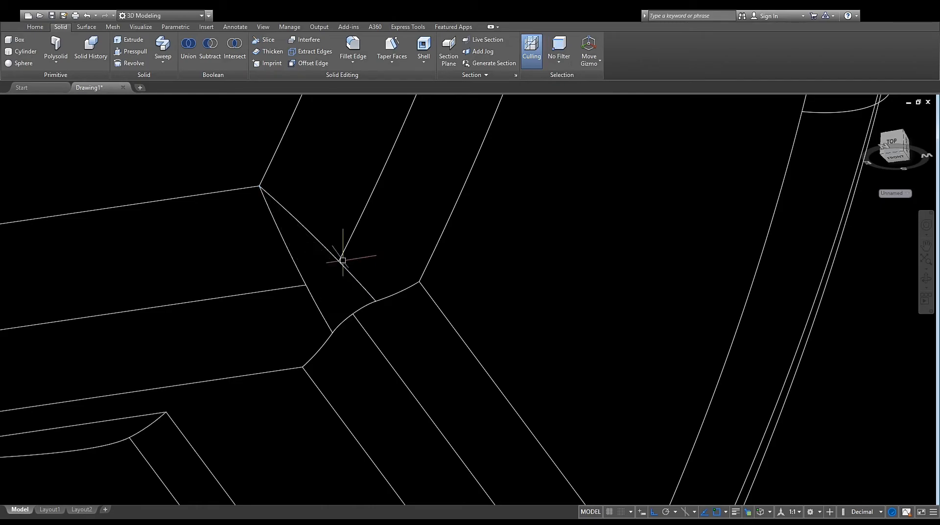
# Fillet the three short edges that meet at the next corner of the base
pyautogui.scroll(-3, 369, 282)
pyautogui.moveTo(486, 388); pyautogui.dragTo(376, 239, button='middle')
pyautogui.scroll(-4, 458, 410)
pyautogui.keyDown('shift'); pyautogui.moveTo(459, 411); pyautogui.dragTo(275, 387, button='middle'); pyautogui.keyUp('shift')
pyautogui.scroll(7, 346, 361)
pyautogui.moveTo(324, 482); pyautogui.dragTo(602, 311, button='middle')
pyautogui.scroll(-8, 329, 308)
pyautogui.scroll(4, 342, 139)
pyautogui.moveTo(372, 108); pyautogui.dragTo(380, 340, button='middle')
pyautogui.scroll(6, 379, 340)
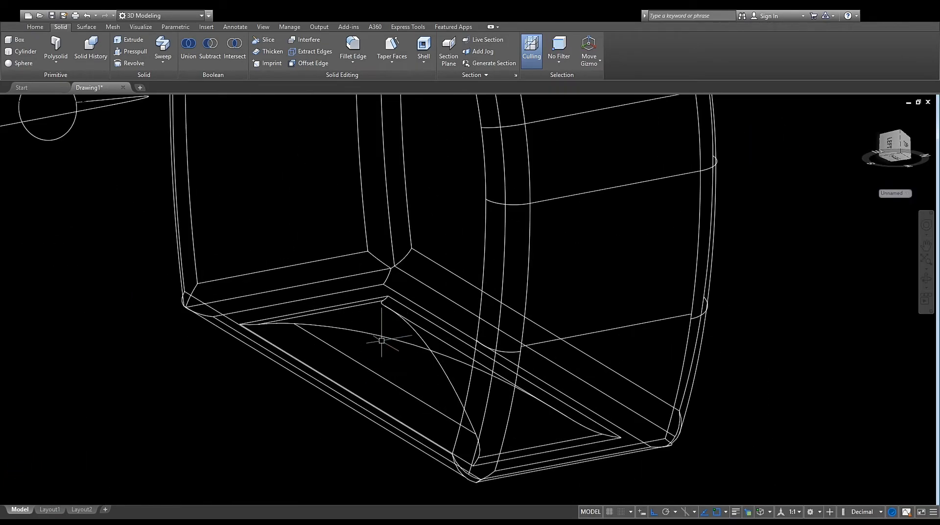
pyautogui.press('Return')
pyautogui.scroll(4, 384, 274)
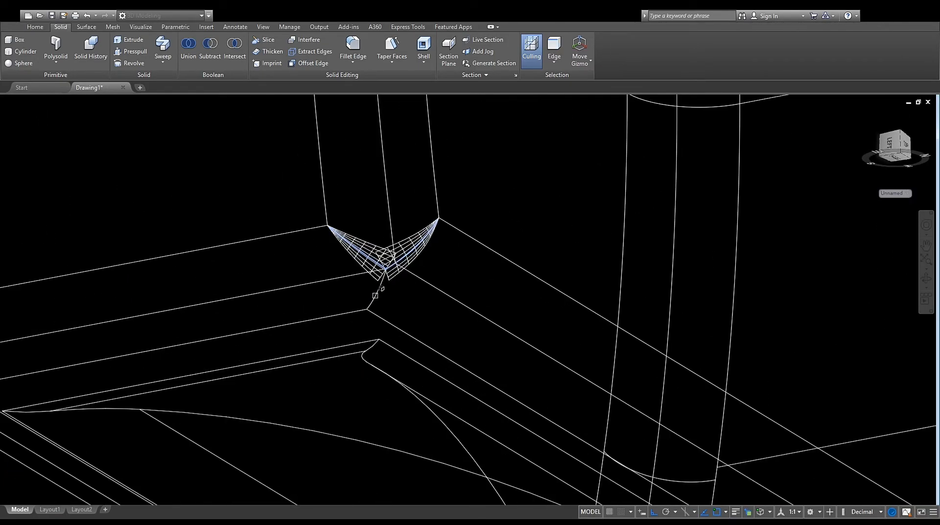
pyautogui.click(375, 295)
pyautogui.press('Return')
pyautogui.press('Return')
# Fillet the mitred edges at another corner of the base
pyautogui.scroll(-6, 338, 298)
pyautogui.scroll(4, 289, 308)
pyautogui.moveTo(220, 307); pyautogui.dragTo(393, 307, button='middle')
pyautogui.scroll(-4, 274, 309)
pyautogui.scroll(4, 823, 372)
pyautogui.moveTo(822, 372); pyautogui.dragTo(416, 323, button='middle')
pyautogui.press('Return')
pyautogui.moveTo(586, 358); pyautogui.dragTo(342, 391, button='middle')
pyautogui.press('Return')
# Fillet the shoulder corner edge near the neck, where the curved back meets the top-facing broad side
pyautogui.scroll(-10, 415, 297)
pyautogui.moveTo(343, 391); pyautogui.dragTo(499, 299, button='middle')
pyautogui.scroll(4, 259, 333)
pyautogui.keyDown('shift'); pyautogui.moveTo(274, 334); pyautogui.dragTo(325, 335, button='middle'); pyautogui.keyUp('shift')
pyautogui.scroll(10, 318, 216)
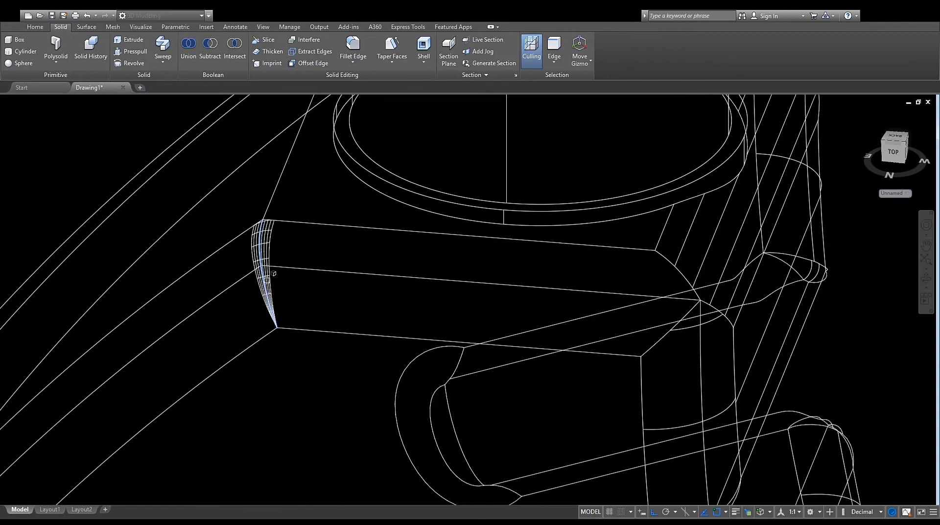
pyautogui.press('Return')
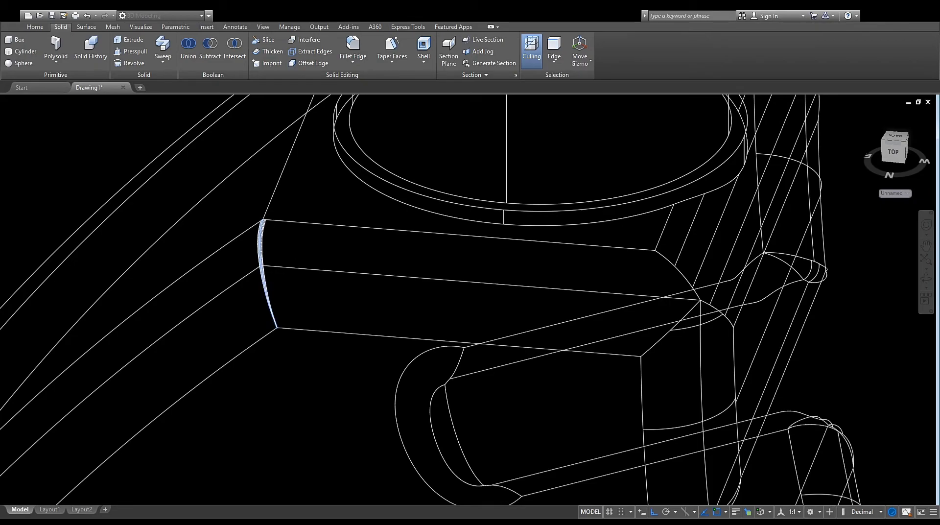
# Fillet the shoulder corner edge on the grip side near the neck, along with a neighbouring corner edge
pyautogui.scroll(-5, 258, 251)
pyautogui.scroll(5, 493, 268)
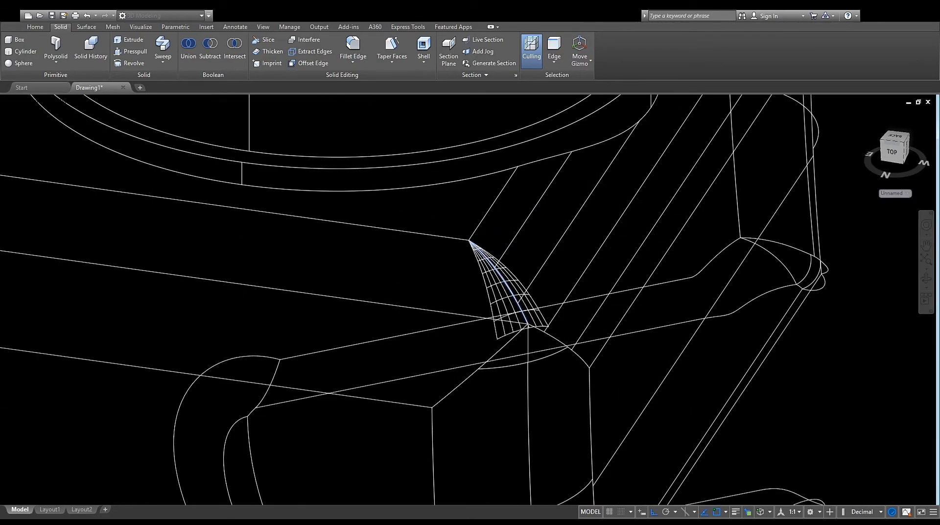
pyautogui.press('Return')
pyautogui.press('Return')
pyautogui.scroll(-5, 522, 311)
pyautogui.keyDown('shift'); pyautogui.moveTo(521, 293); pyautogui.dragTo(494, 303, button='middle'); pyautogui.keyUp('shift')
pyautogui.scroll(2, 715, 244)
pyautogui.press('Return')
pyautogui.press('Return')
pyautogui.press('Return')
# Fillet two further short edges along the grip-side corner of the bottle
pyautogui.scroll(-4, 560, 332)
pyautogui.scroll(3, 522, 363)
pyautogui.press('Return')
pyautogui.click(496, 281)
pyautogui.press('Return')
pyautogui.press('Return')
pyautogui.click(492, 380)
pyautogui.press('Return')
pyautogui.press('Return')
# Fillet the shoulder corner edge near the neck, where the curved back meets the opposite broad side
pyautogui.keyDown('shift'); pyautogui.moveTo(482, 169); pyautogui.dragTo(413, 348, button='middle'); pyautogui.keyUp('shift')
pyautogui.middleClick(412, 349)
pyautogui.middleClick(413, 349)
pyautogui.scroll(15, 611, 409)
pyautogui.moveTo(483, 325); pyautogui.dragTo(483, 233, button='middle')
pyautogui.scroll(-2, 474, 275)
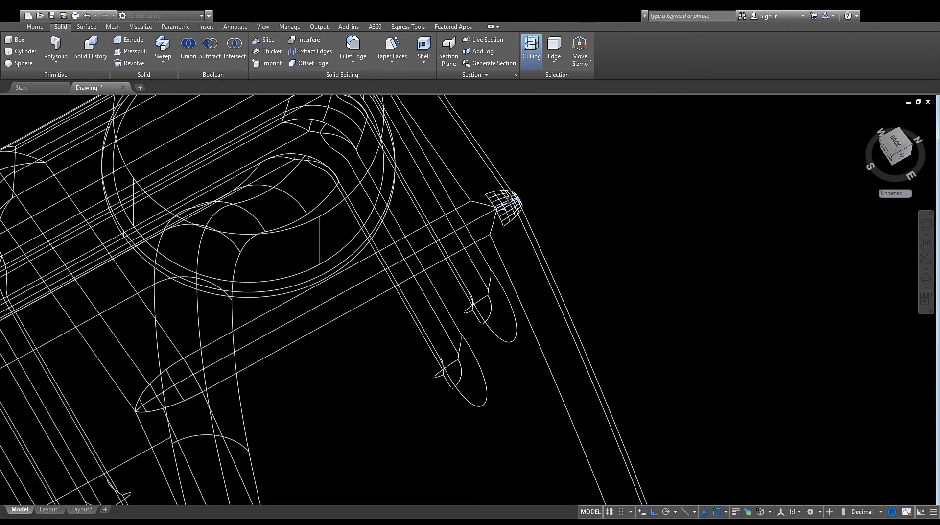
# Inspect the shoulder and groove fillets in the Realistic visual style, and return to 2D Wireframe
pyautogui.scroll(-6, 446, 98)
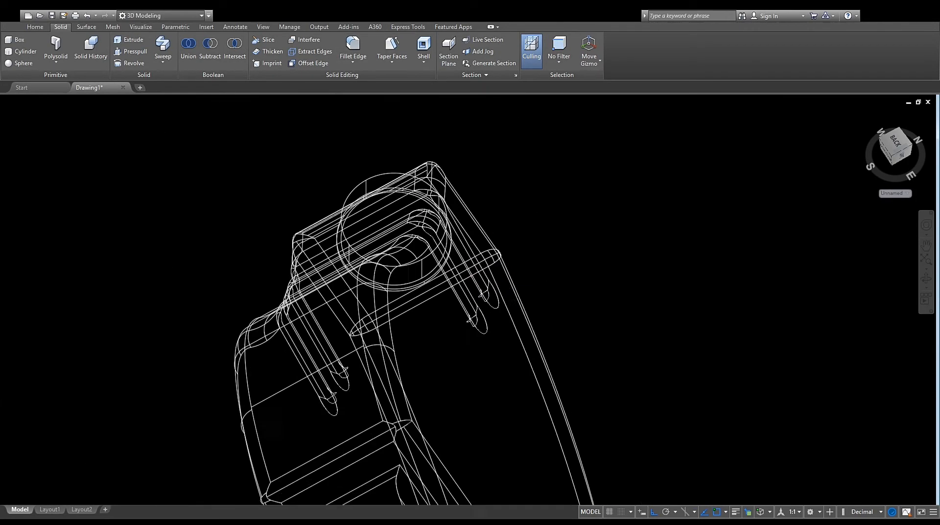
pyautogui.click(34, 28)
pyautogui.click(477, 39)
pyautogui.click(576, 67)
pyautogui.moveTo(313, 319)
pyautogui.keyDown('shift'); pyautogui.mouseDown(button='middle')
pyautogui.moveTo(244, 308)
pyautogui.moveTo(342, 321)
pyautogui.moveTo(277, 276)
pyautogui.moveTo(321, 269)
pyautogui.mouseUp(button='middle'); pyautogui.keyUp('shift')
pyautogui.scroll(5, 246, 310)
pyautogui.scroll(-4, 341, 321)
pyautogui.scroll(4, 109, 140)
pyautogui.scroll(3, 347, 270)
pyautogui.scroll(-4, 331, 266)
pyautogui.click(477, 40)
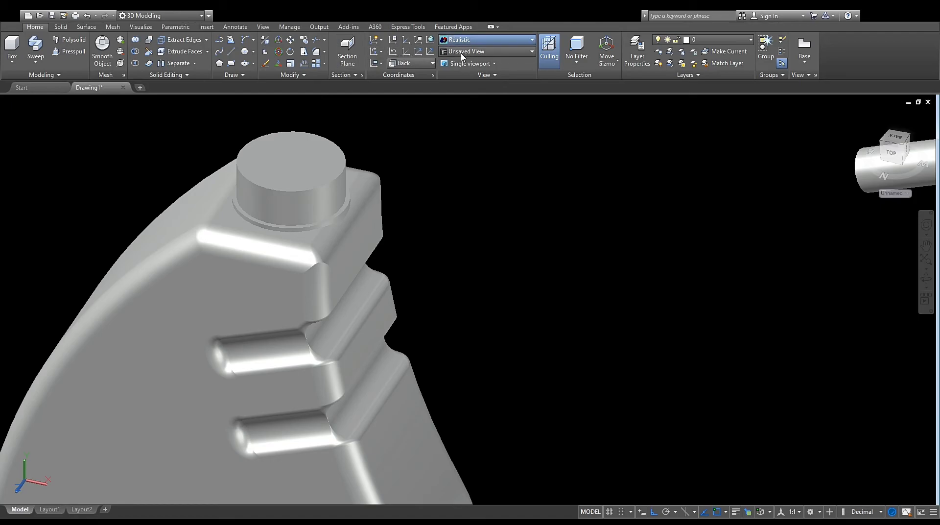
pyautogui.click(461, 57)
# Fillet the curved edges where the grip-side vertical corner above the upper groove meets the shoulder, on the top-facing broad side
pyautogui.click(61, 26)
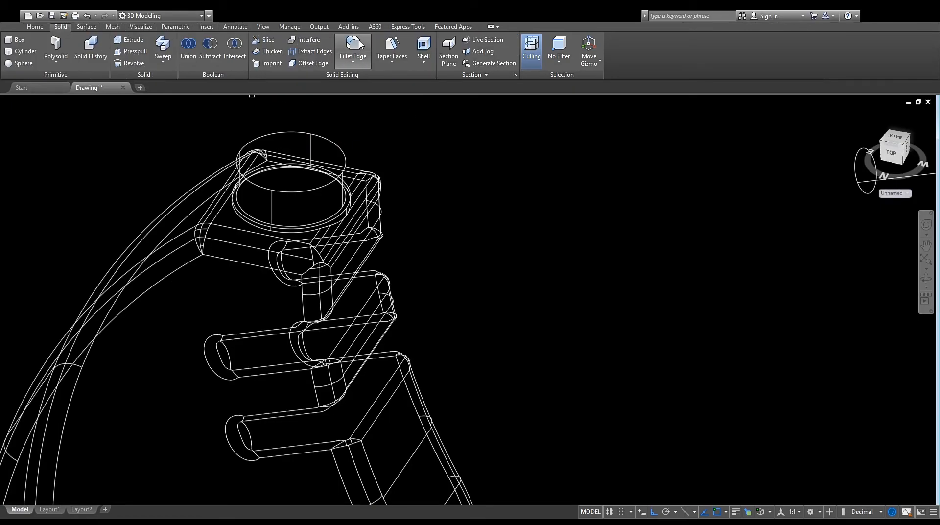
pyautogui.scroll(5, 313, 269)
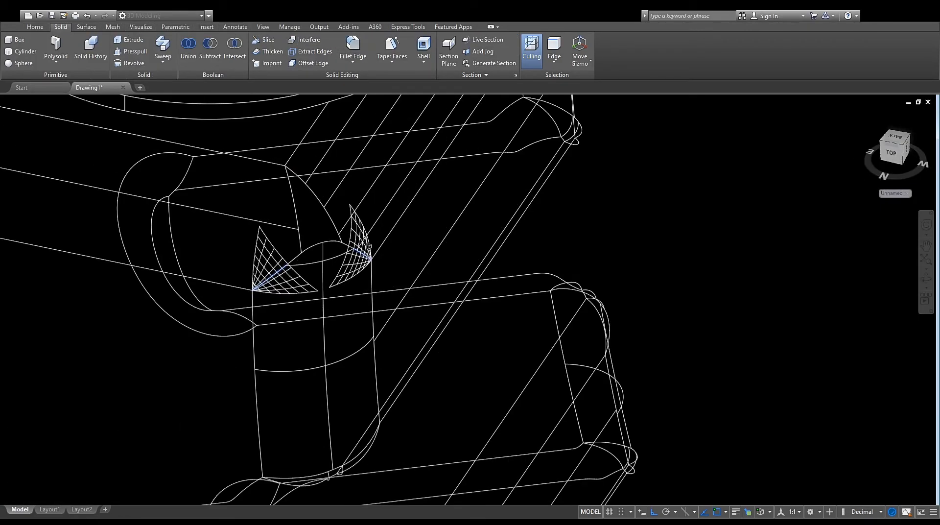
pyautogui.scroll(-3, 366, 255)
# Fillet the curved edges where the grip-side vertical corner meets the shoulder, on the opposite broad side
pyautogui.keyDown('shift'); pyautogui.moveTo(354, 252); pyautogui.dragTo(353, 195, button='middle'); pyautogui.keyUp('shift')
pyautogui.moveTo(306, 137); pyautogui.dragTo(220, 245, button='middle')
pyautogui.scroll(5, 370, 286)
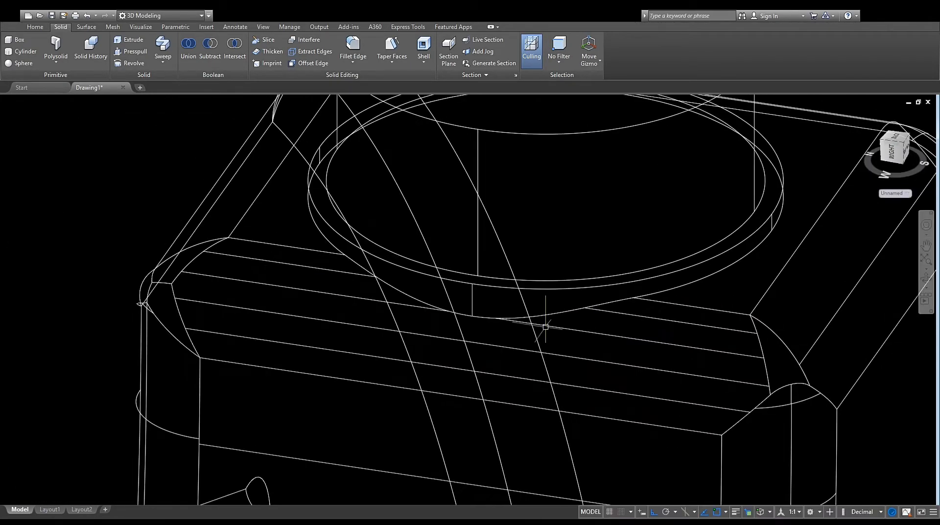
pyautogui.moveTo(776, 415); pyautogui.dragTo(577, 361, button='middle')
pyautogui.press('Return')
pyautogui.click(544, 361)
pyautogui.press('Return')
pyautogui.scroll(-8, 556, 357)
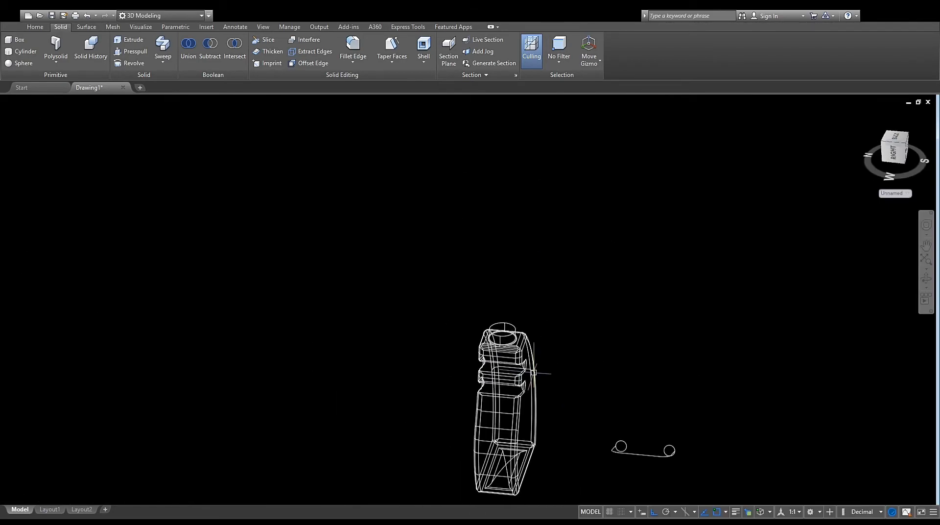
# Save the drawing as BOOTLE and view the bottle's grooves and shoulder in the Realistic visual style
pyautogui.keyDown('shift'); pyautogui.moveTo(533, 373); pyautogui.dragTo(532, 372, button='middle'); pyautogui.keyUp('shift')
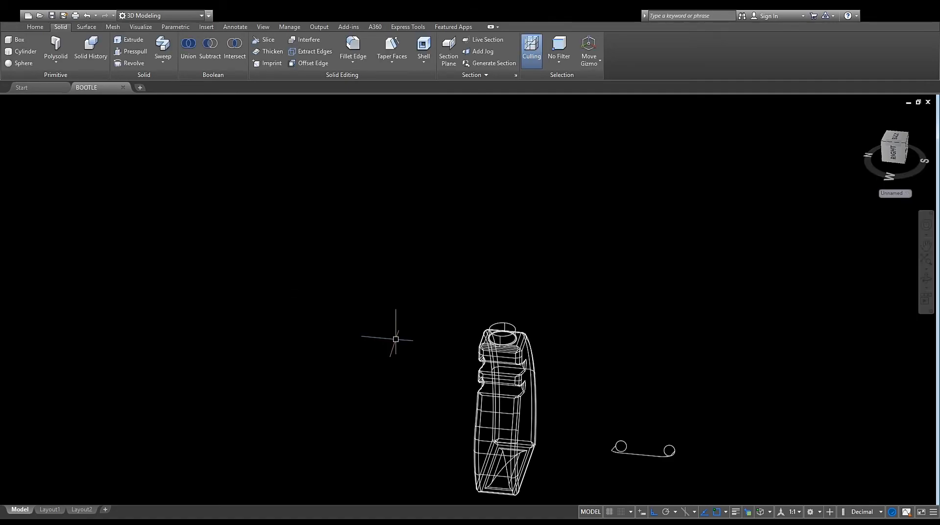
pyautogui.click(42, 28)
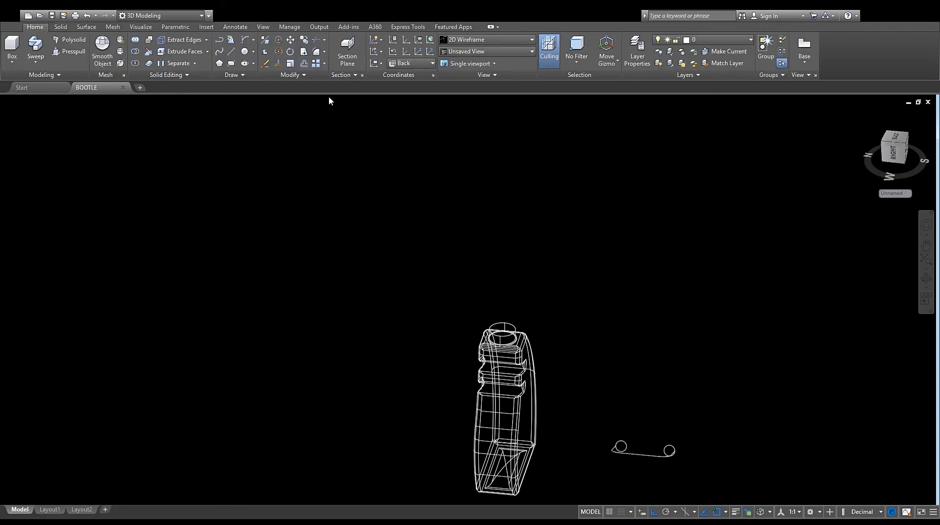
pyautogui.scroll(6, 531, 338)
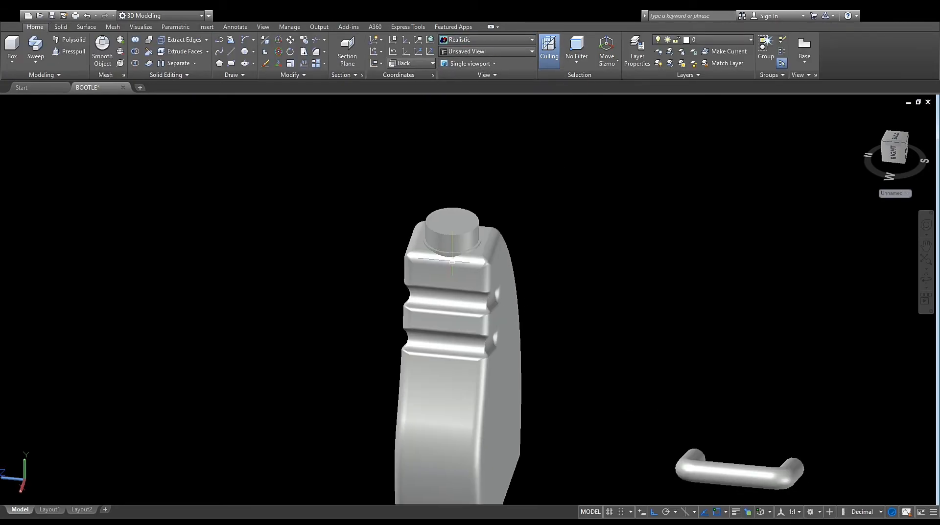
pyautogui.keyDown('shift'); pyautogui.moveTo(446, 252); pyautogui.dragTo(602, 245, button='middle'); pyautogui.keyUp('shift')
pyautogui.scroll(-3, 464, 264)
pyautogui.scroll(2, 450, 334)
pyautogui.scroll(-4, 539, 317)
pyautogui.keyDown('shift'); pyautogui.moveTo(534, 321); pyautogui.dragTo(440, 268, button='middle'); pyautogui.keyUp('shift')
pyautogui.scroll(5, 440, 268)
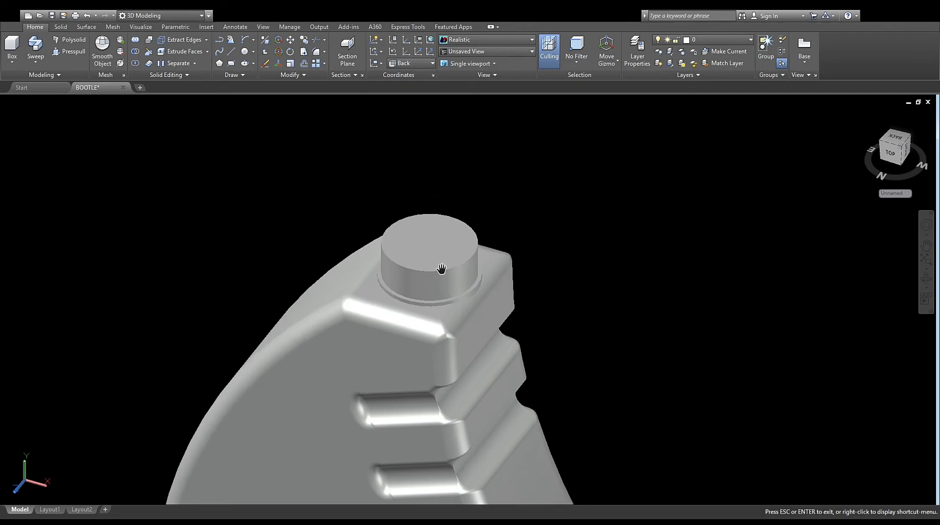
# Shell the bottle into a hollow body, leaving the top face of the neck open
pyautogui.click(61, 27)
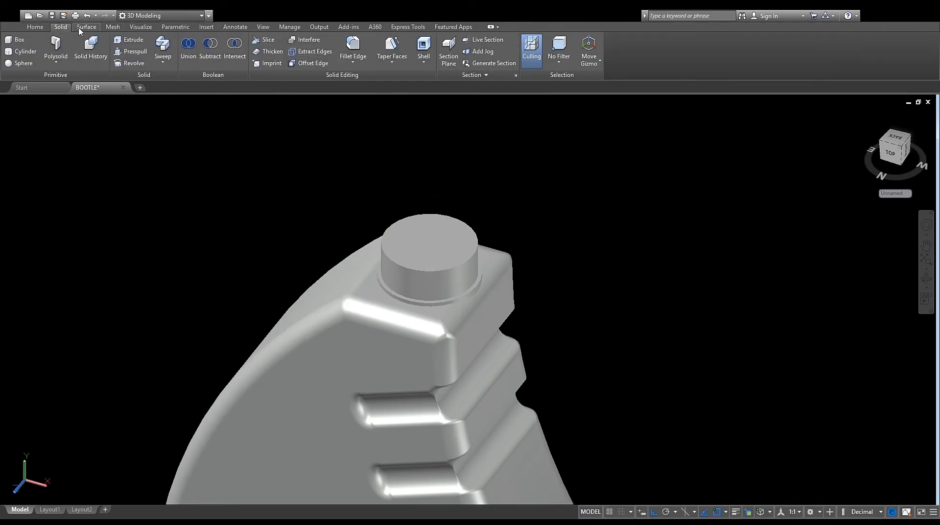
pyautogui.click(423, 46)
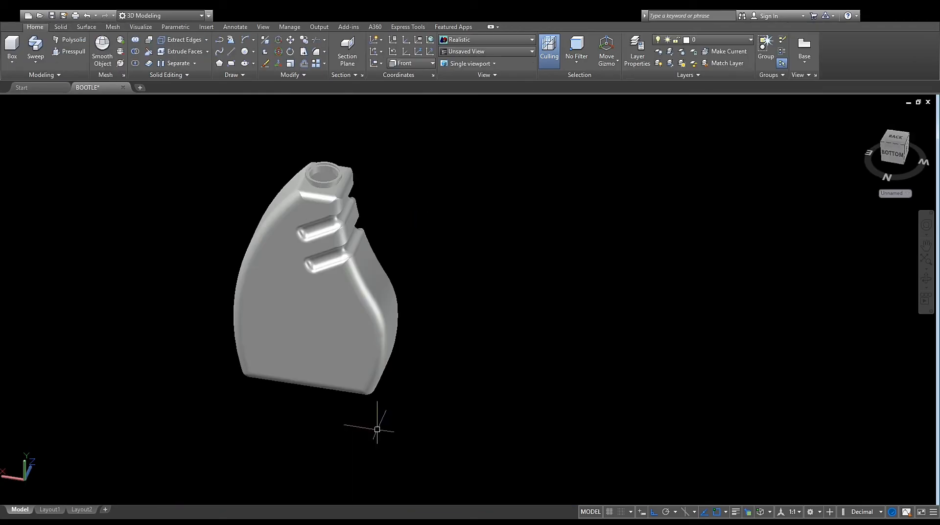
pyautogui.moveTo(377, 430)
pyautogui.keyDown('shift'); pyautogui.mouseDown(button='middle')
pyautogui.moveTo(311, 269)
pyautogui.moveTo(118, 406)
pyautogui.moveTo(147, 392)
pyautogui.mouseUp(button='middle'); pyautogui.keyUp('shift')
pyautogui.scroll(6, 316, 248)
pyautogui.scroll(-8, 318, 252)
pyautogui.scroll(4, 306, 166)
pyautogui.keyDown('shift'); pyautogui.moveTo(313, 294); pyautogui.dragTo(563, 299, button='middle'); pyautogui.keyUp('shift')
pyautogui.scroll(1, 563, 299)
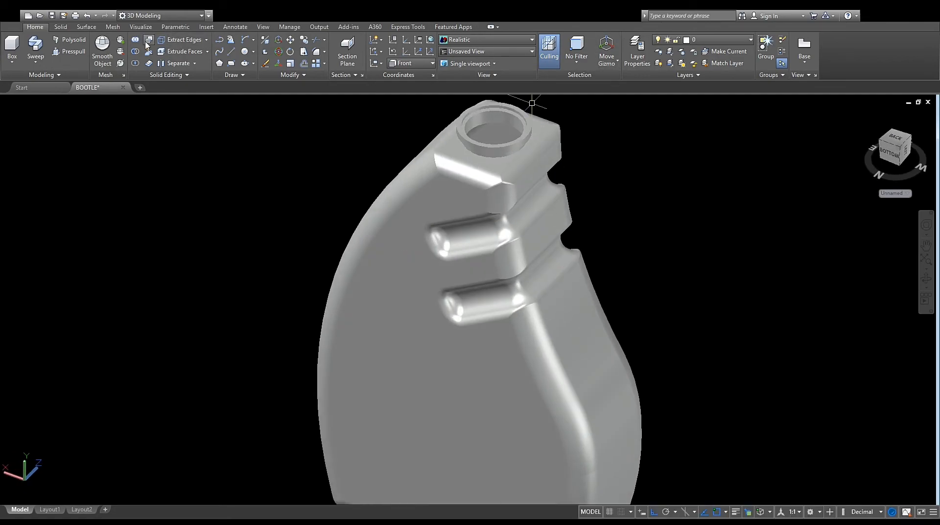
# Set the visual style of the hollow bottle to 2D Wireframe
pyautogui.click(88, 29)
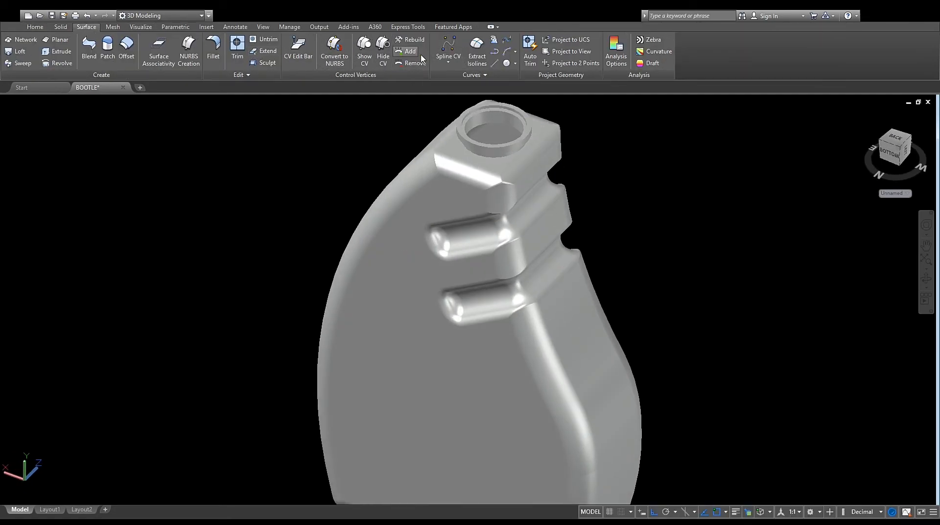
pyautogui.click(61, 28)
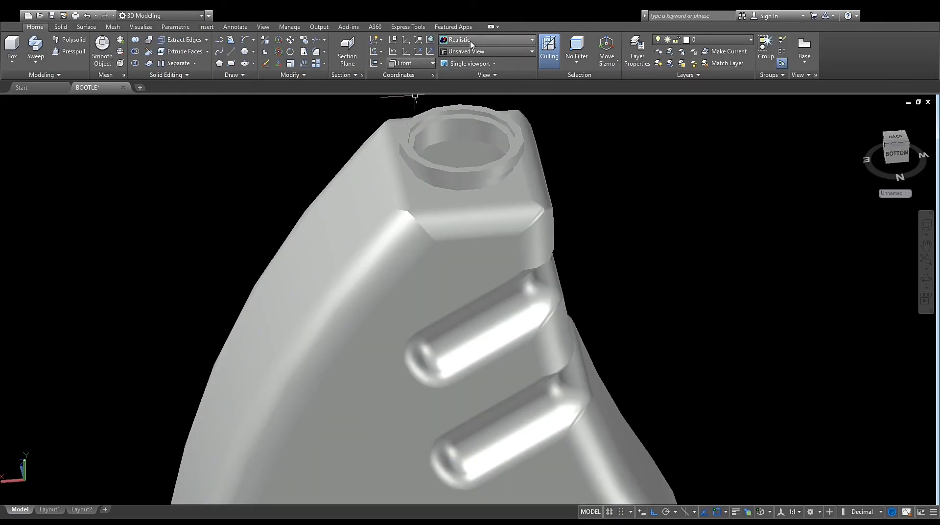
pyautogui.click(470, 41)
pyautogui.click(459, 63)
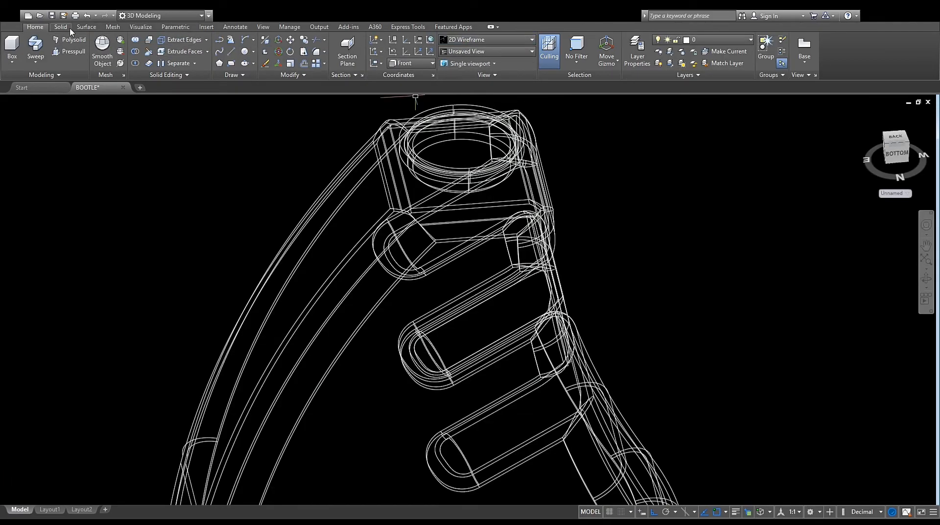
# Fillet the short curved edge at the shoulder corner and the adjoining sloped edge running down to the upper grip groove
pyautogui.click(63, 29)
pyautogui.click(353, 45)
pyautogui.scroll(6, 465, 237)
pyautogui.scroll(-3, 296, 200)
pyautogui.keyDown('shift'); pyautogui.moveTo(298, 228); pyautogui.dragTo(274, 236, button='middle'); pyautogui.keyUp('shift')
pyautogui.scroll(-3, 275, 236)
pyautogui.moveTo(157, 186); pyautogui.dragTo(409, 294, button='middle')
pyautogui.scroll(-4, 345, 256)
pyautogui.scroll(9, 387, 245)
pyautogui.click(350, 206)
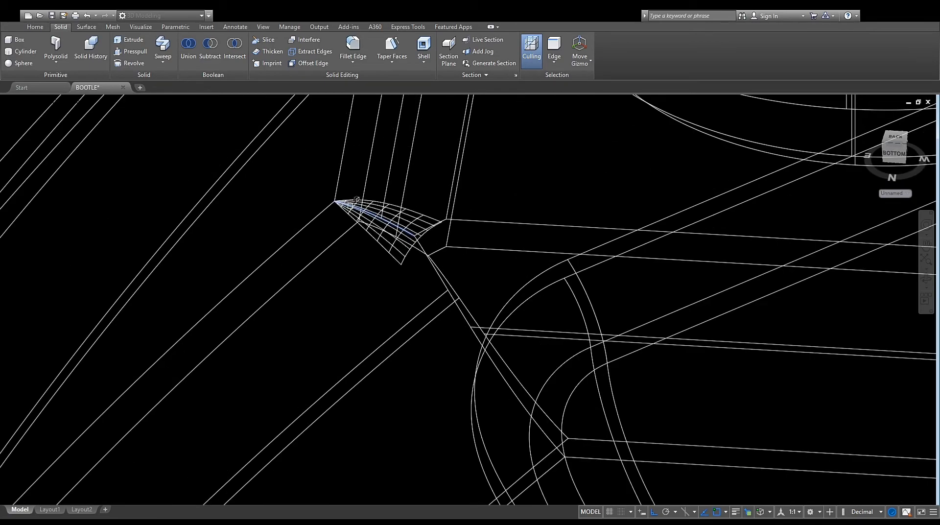
pyautogui.press('Return')
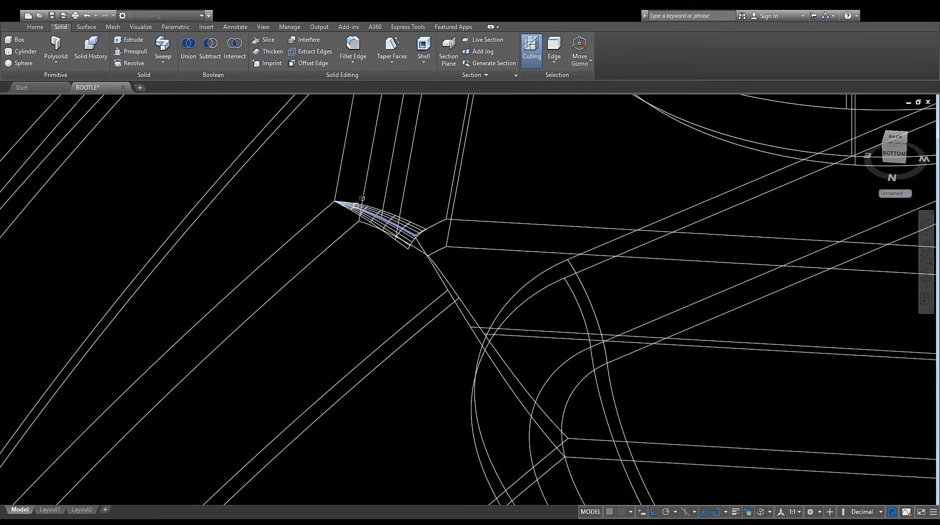
pyautogui.click(457, 315)
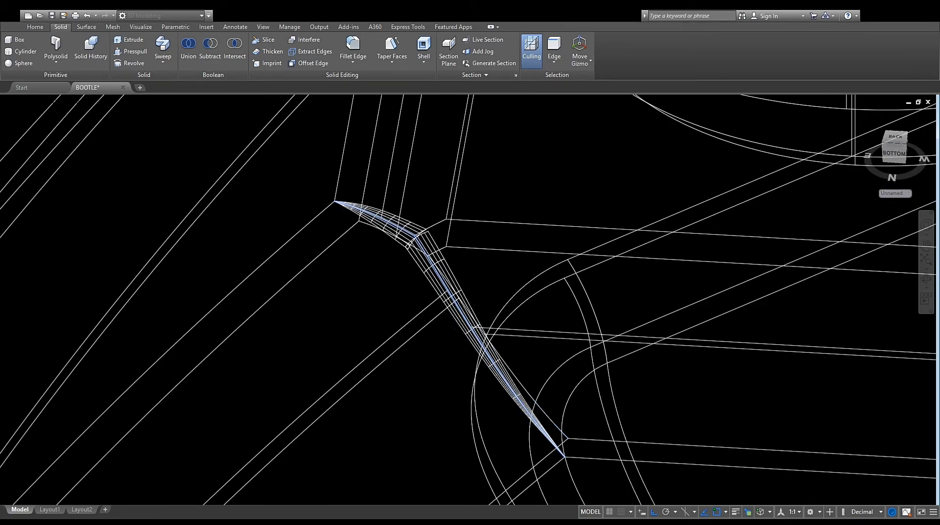
pyautogui.press('Return')
# Fillet the matching pair of shoulder-corner edges beside the upper grip groove on the opposite broad side
pyautogui.scroll(-5, 426, 288)
pyautogui.keyDown('shift'); pyautogui.moveTo(425, 288); pyautogui.dragTo(766, 302, button='middle'); pyautogui.keyUp('shift')
pyautogui.scroll(6, 379, 282)
pyautogui.press('Return')
pyautogui.click(334, 291)
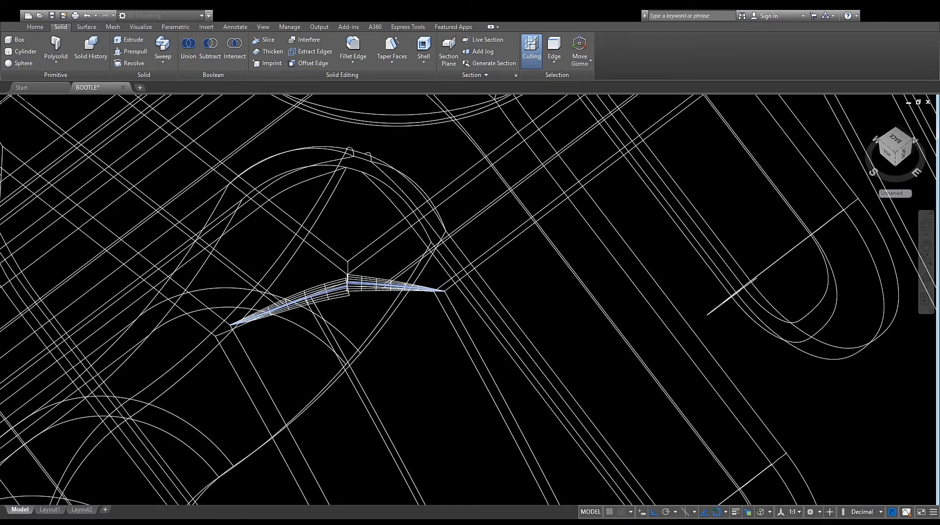
pyautogui.press('Return')
# Set the visual style to Realistic and view the shaded bottle with its open neck and grip grooves
pyautogui.scroll(-6, 380, 298)
pyautogui.keyDown('shift'); pyautogui.moveTo(394, 315); pyautogui.dragTo(524, 245, button='middle'); pyautogui.keyUp('shift')
pyautogui.keyDown('shift'); pyautogui.moveTo(436, 235); pyautogui.dragTo(353, 260, button='middle'); pyautogui.keyUp('shift')
pyautogui.scroll(-8, 352, 260)
pyautogui.click(31, 28)
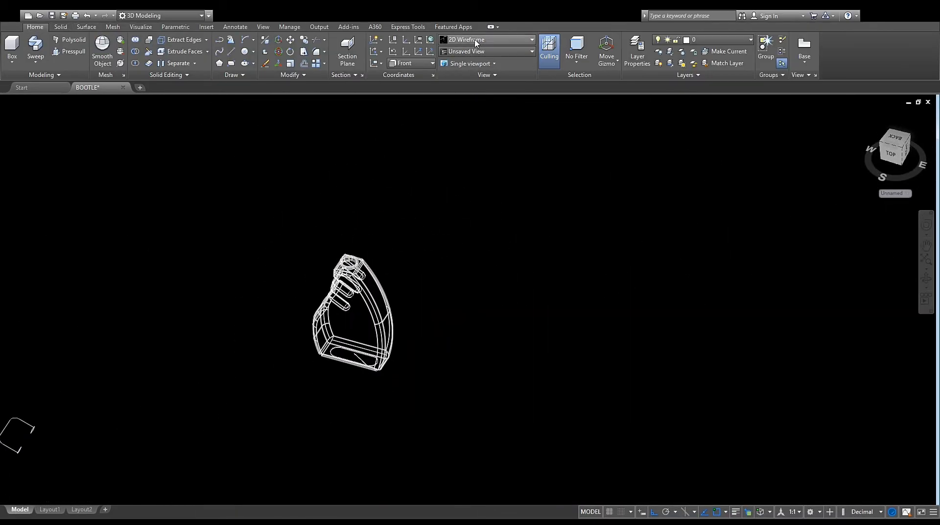
pyautogui.click(588, 64)
pyautogui.scroll(3, 327, 310)
pyautogui.scroll(-2, 364, 321)
pyautogui.moveTo(383, 357)
pyautogui.keyDown('shift'); pyautogui.mouseDown(button='middle')
pyautogui.moveTo(63, 357)
pyautogui.moveTo(393, 354)
pyautogui.mouseUp(button='middle'); pyautogui.keyUp('shift')
pyautogui.scroll(3, 343, 354)
pyautogui.scroll(-2, 386, 350)
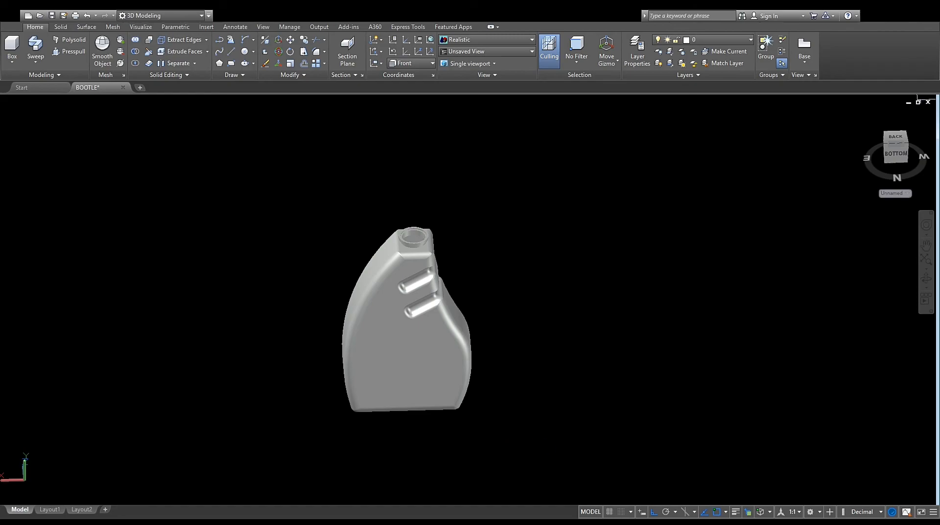
# Apply the red Metallic Paint material from the Autodesk Library to the bottle and close the Materials Browser
pyautogui.moveTo(451, 385); pyautogui.dragTo(495, 368)
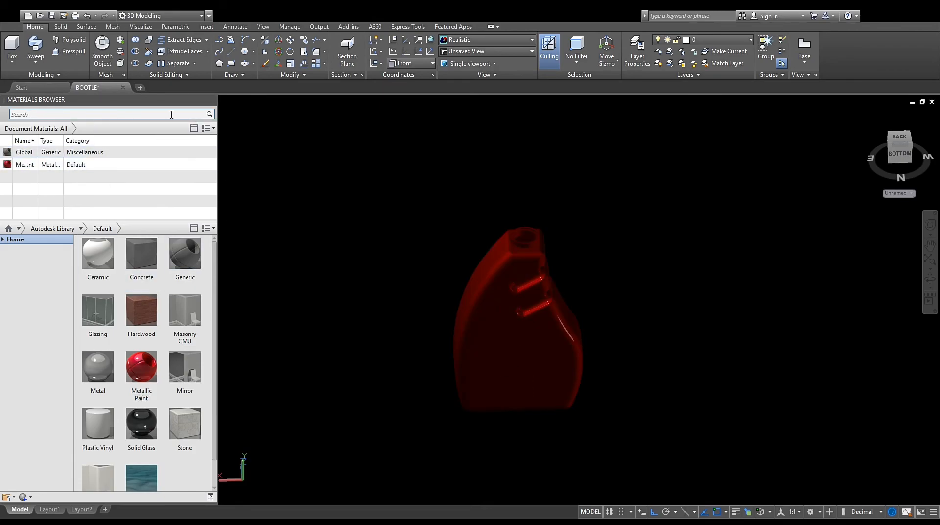
pyautogui.click(212, 99)
# Change the drawing area's background to white
pyautogui.keyDown('shift'); pyautogui.moveTo(405, 279); pyautogui.dragTo(399, 365, button='middle'); pyautogui.keyUp('shift')
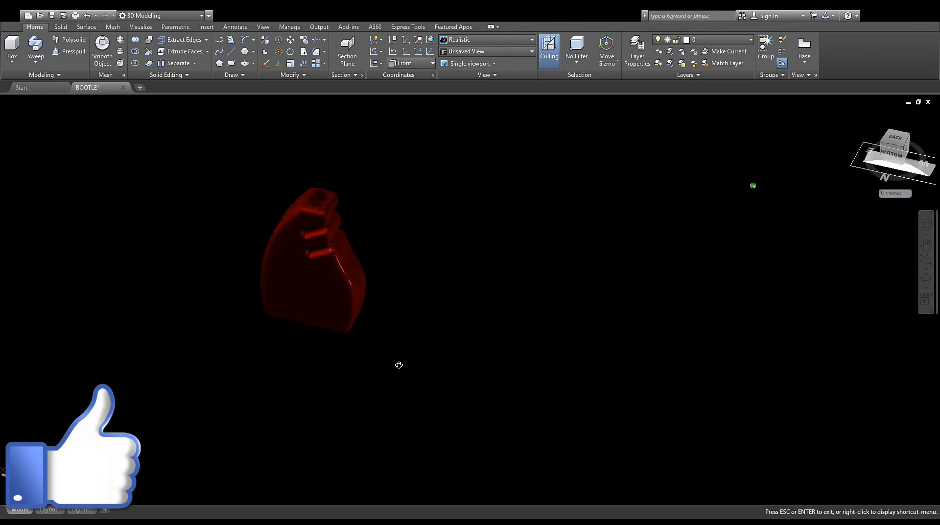
pyautogui.scroll(5, 325, 248)
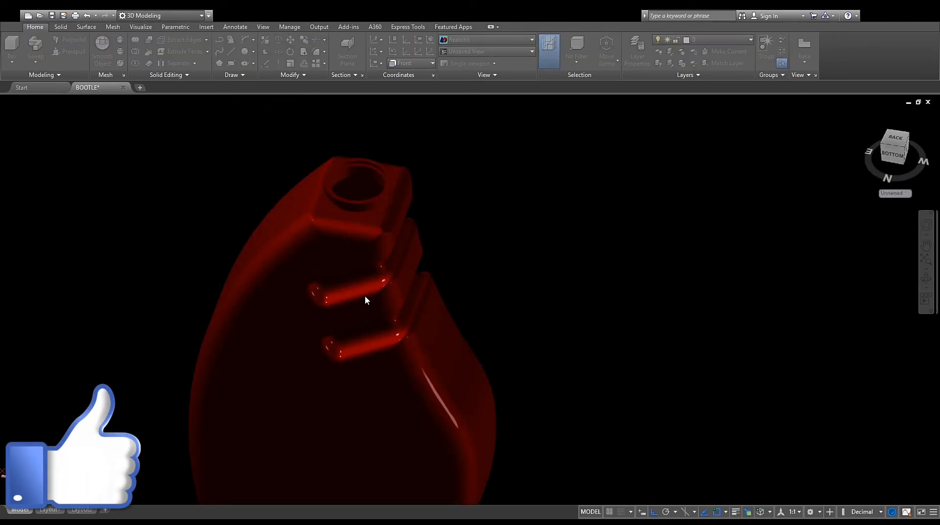
pyautogui.click(502, 389)
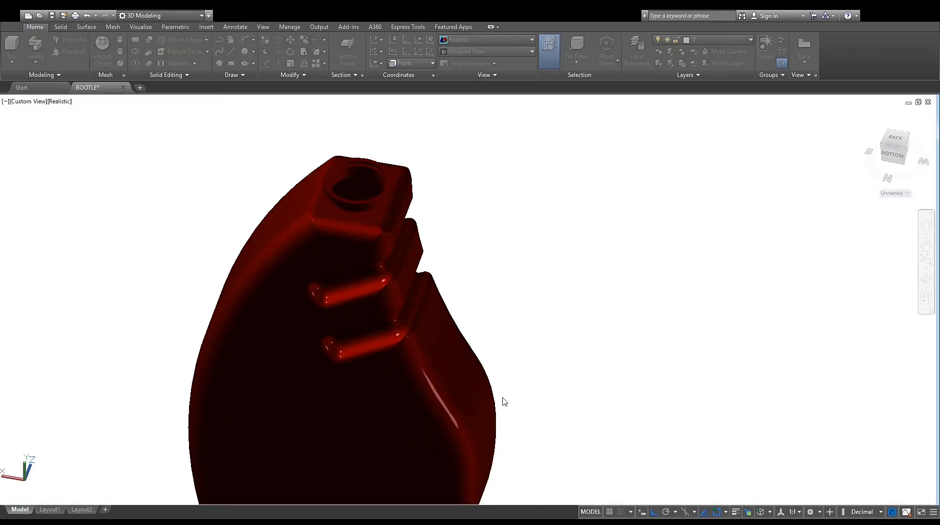
# Examine the painted bottle from several sides, including its broad side, grip grooves and open neck
pyautogui.keyDown('shift'); pyautogui.moveTo(520, 321); pyautogui.dragTo(573, 311, button='middle'); pyautogui.keyUp('shift')
pyautogui.scroll(-5, 577, 389)
pyautogui.keyDown('shift'); pyautogui.moveTo(577, 389); pyautogui.dragTo(675, 382, button='middle'); pyautogui.keyUp('shift')
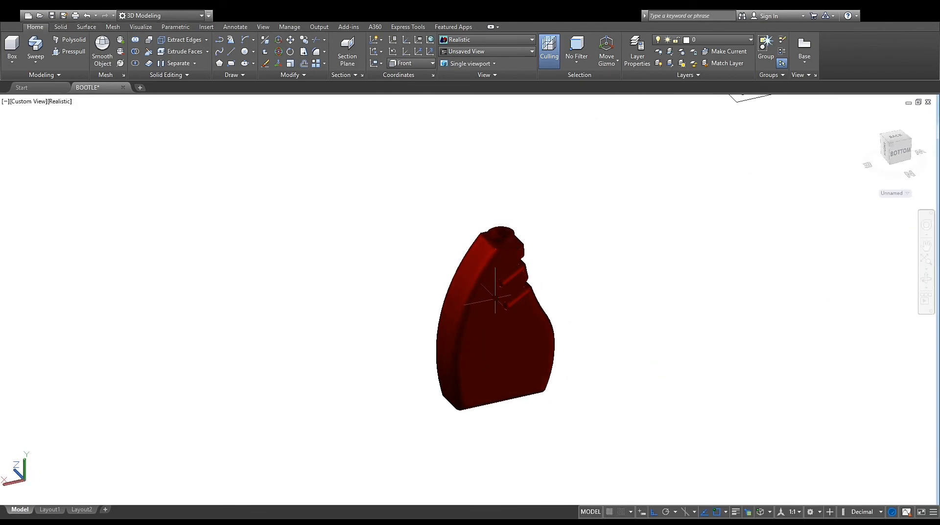
pyautogui.scroll(2, 470, 254)
pyautogui.keyDown('shift'); pyautogui.moveTo(380, 294); pyautogui.dragTo(504, 311, button='middle'); pyautogui.keyUp('shift')
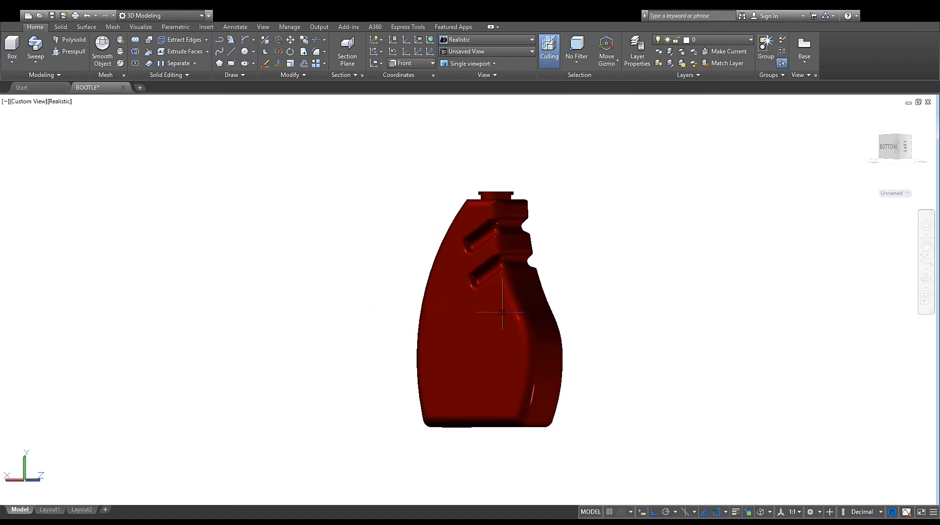
pyautogui.scroll(1, 504, 329)
pyautogui.scroll(-2, 505, 321)
pyautogui.scroll(1, 479, 361)
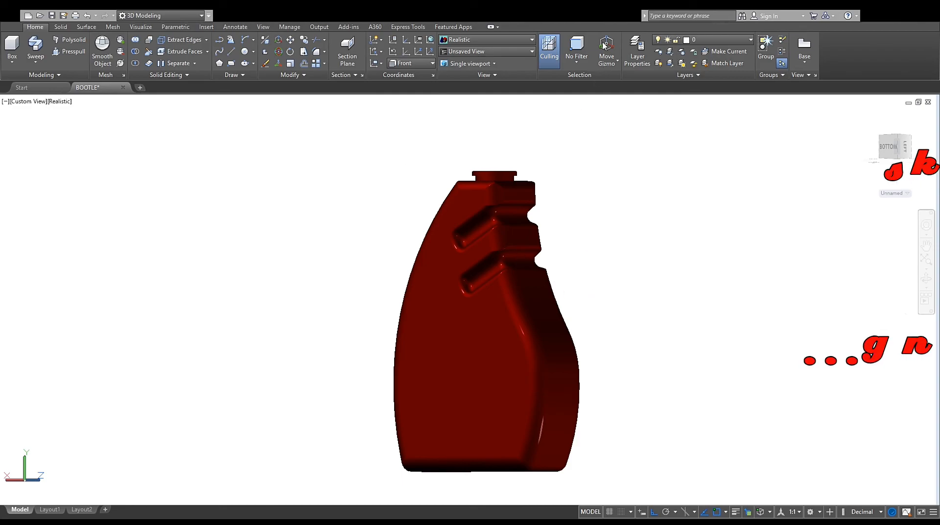
pyautogui.scroll(-5, 531, 311)
pyautogui.keyDown('shift'); pyautogui.moveTo(531, 313); pyautogui.dragTo(510, 383, button='middle'); pyautogui.keyUp('shift')
pyautogui.scroll(5, 517, 282)
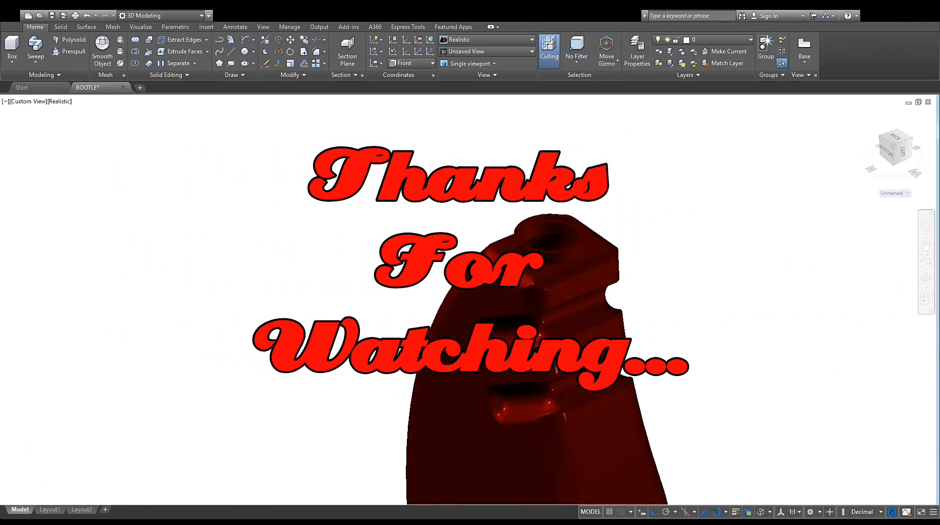